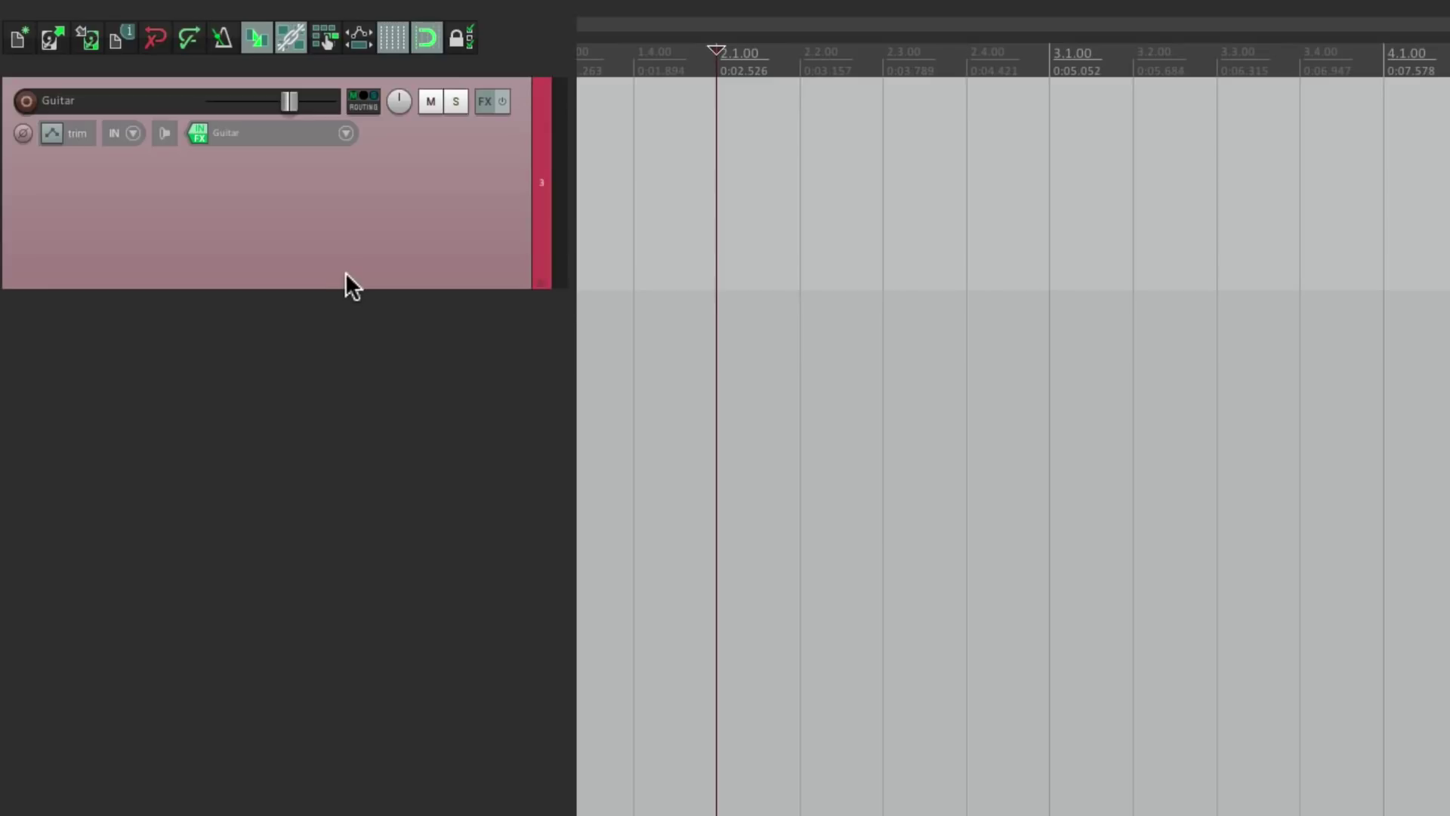
Set the Guitar track's recording input to the mono Guitar input
left_click(345, 134)
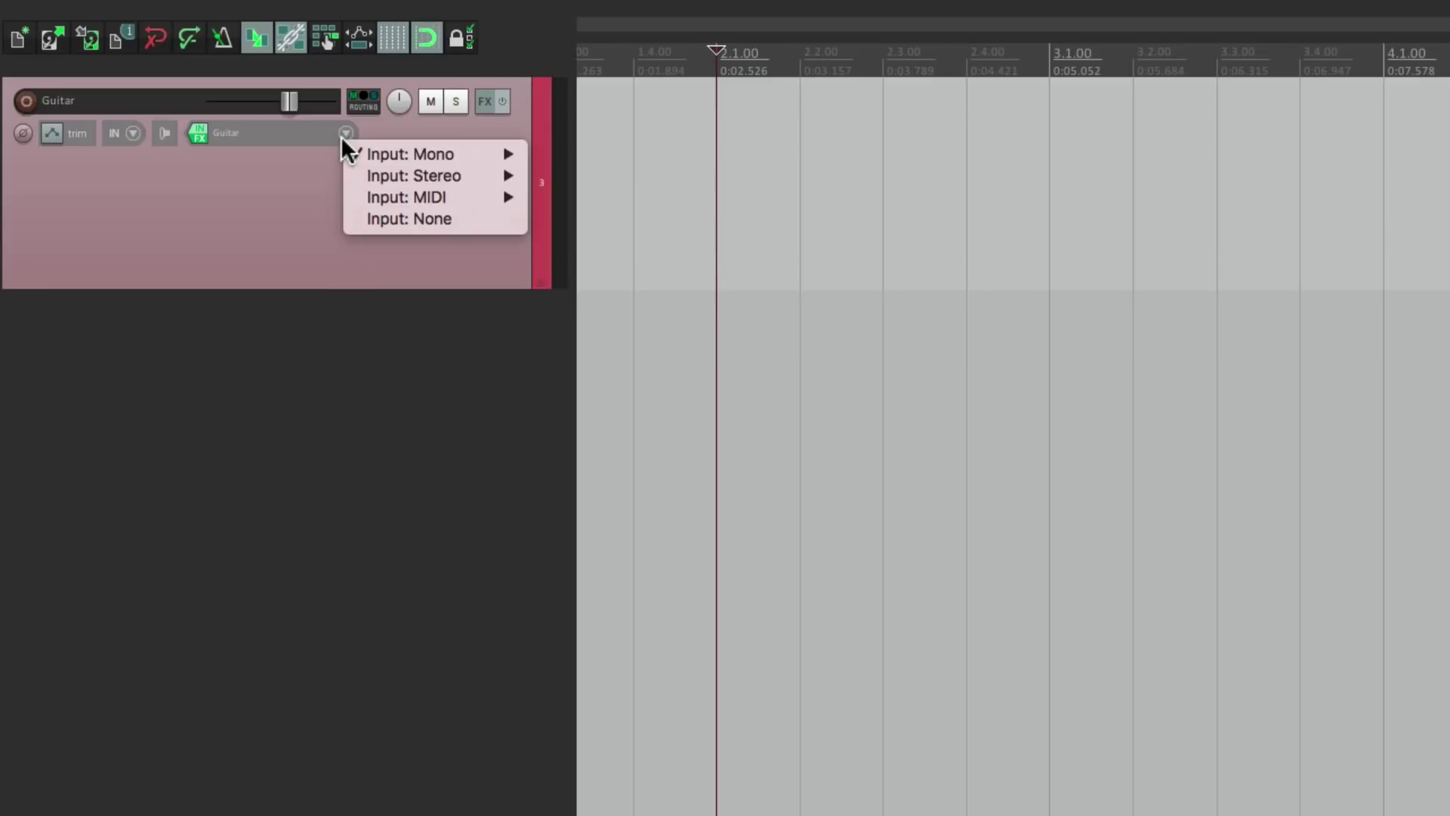
mouse_move(371, 154)
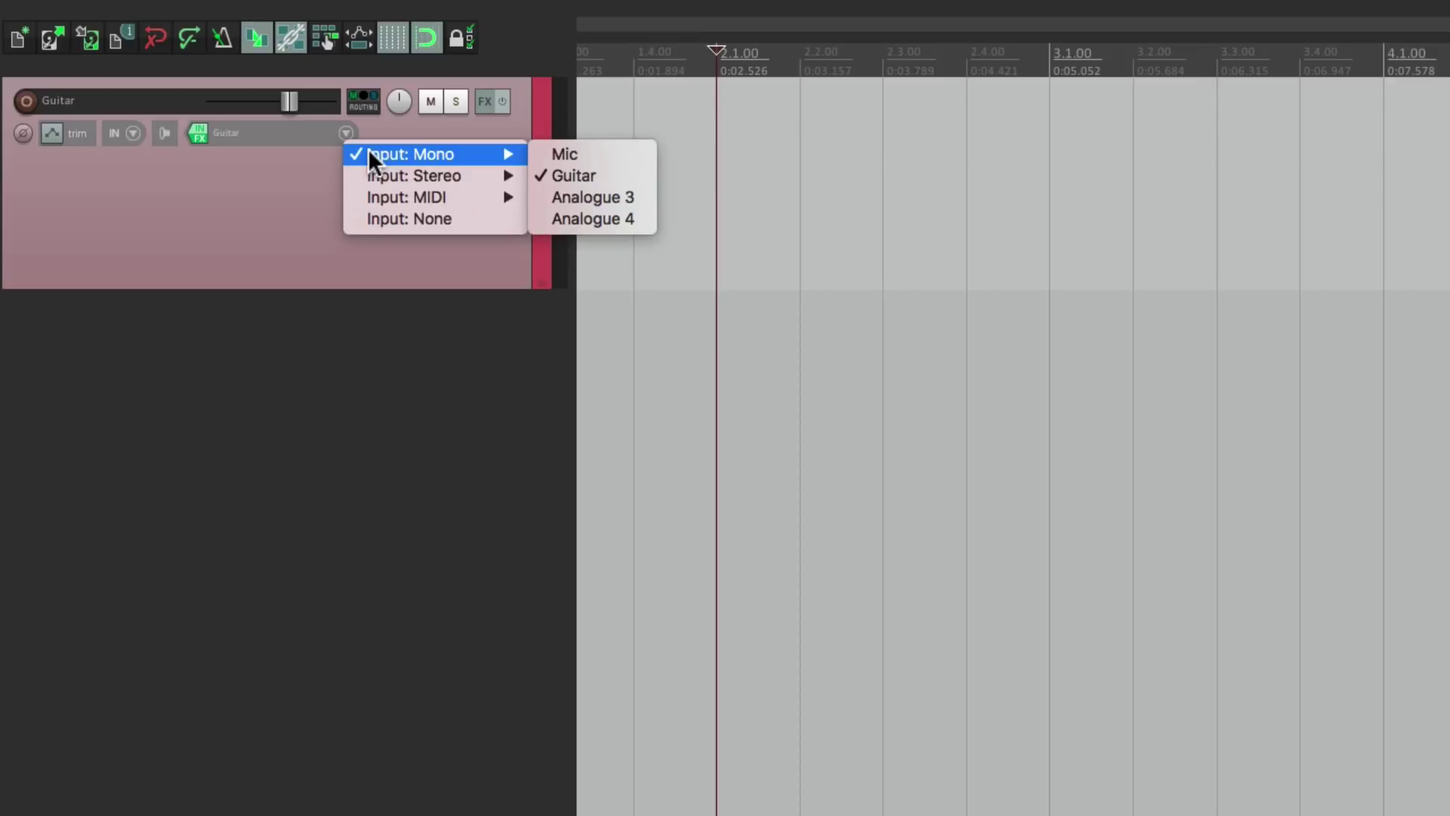
left_click(536, 177)
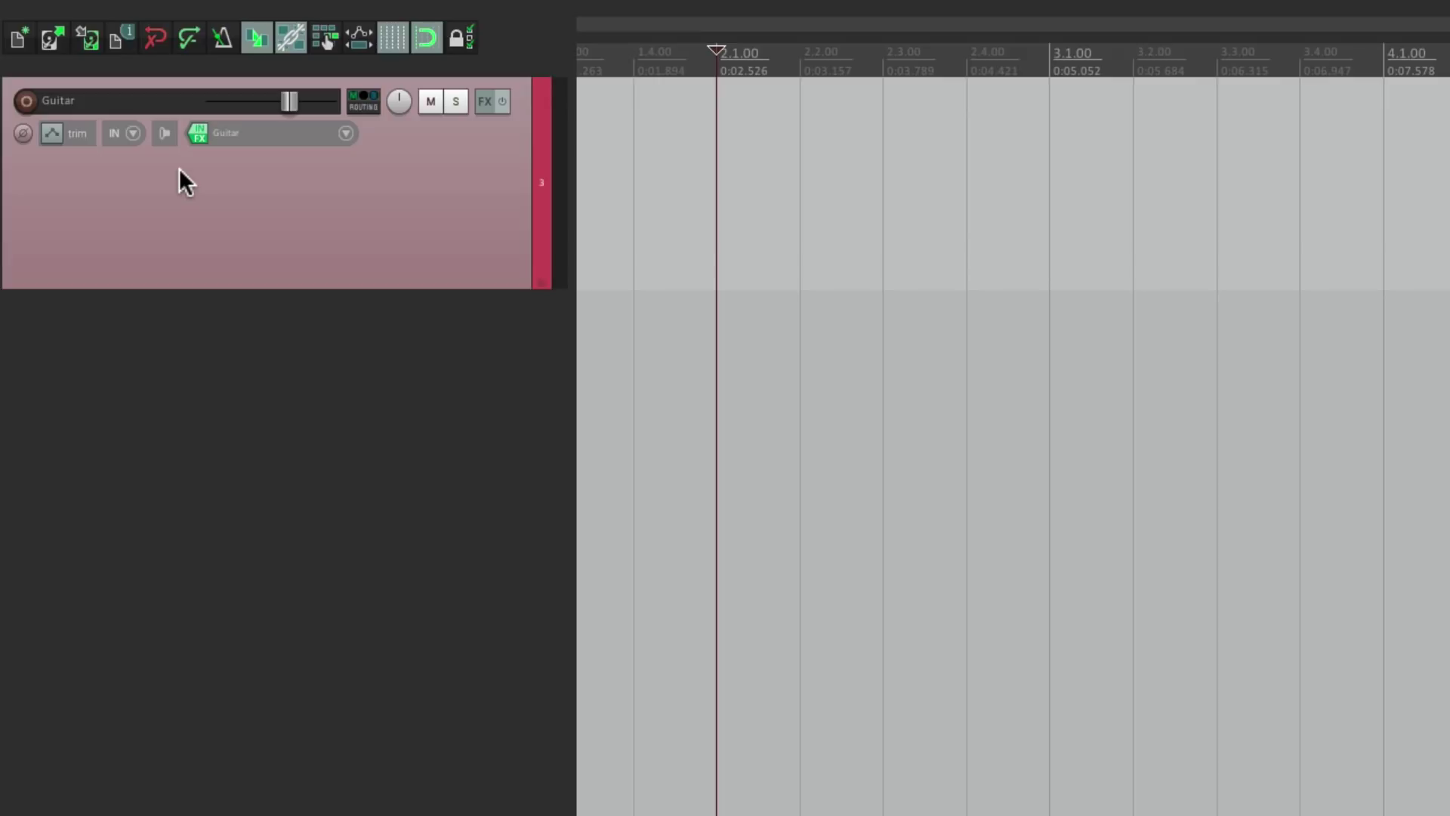
left_click(165, 138)
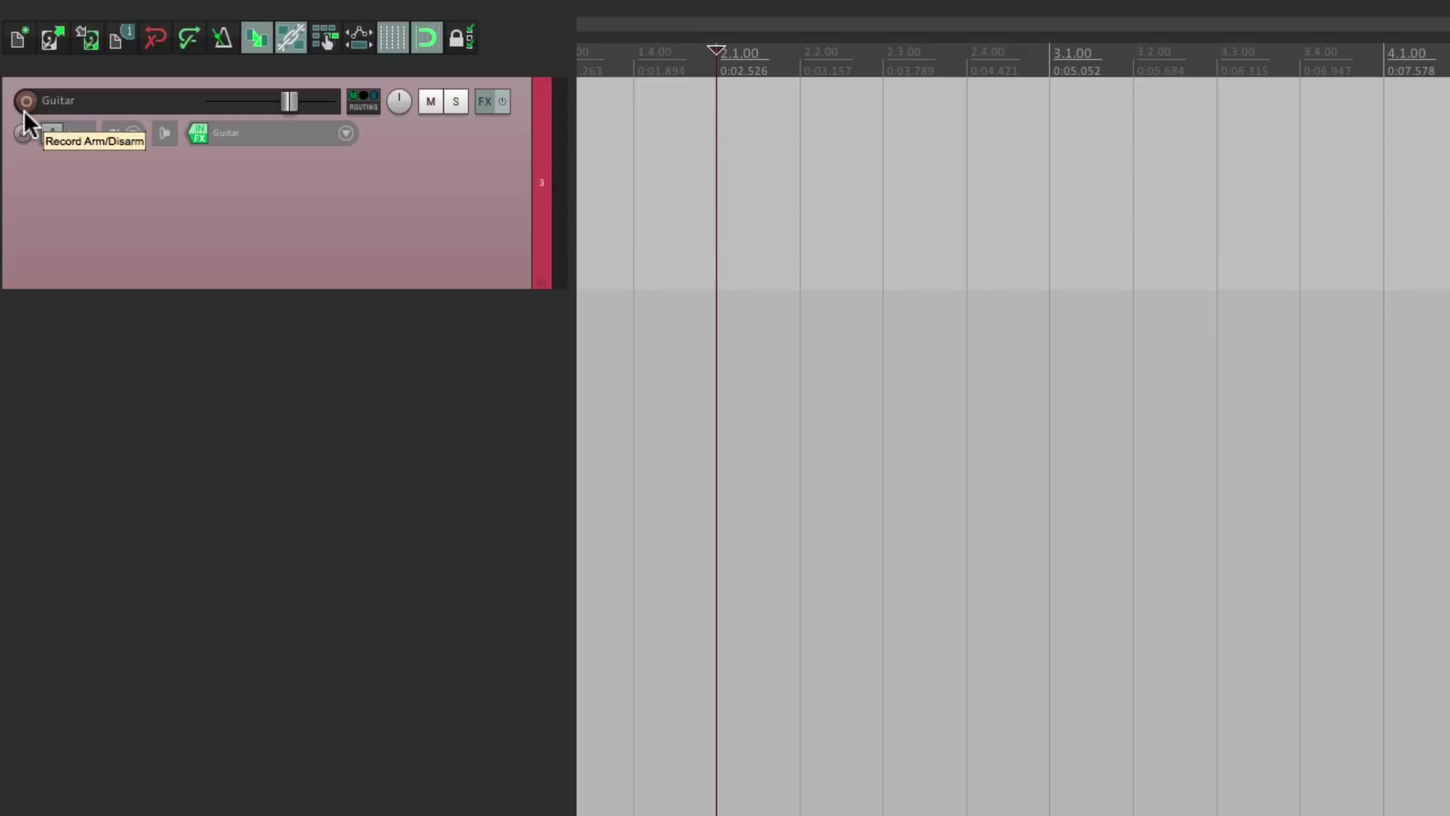
Enable automatic record-arm on selection for the Guitar track, and test it by deselecting and reselecting the track
right_click(220, 184)
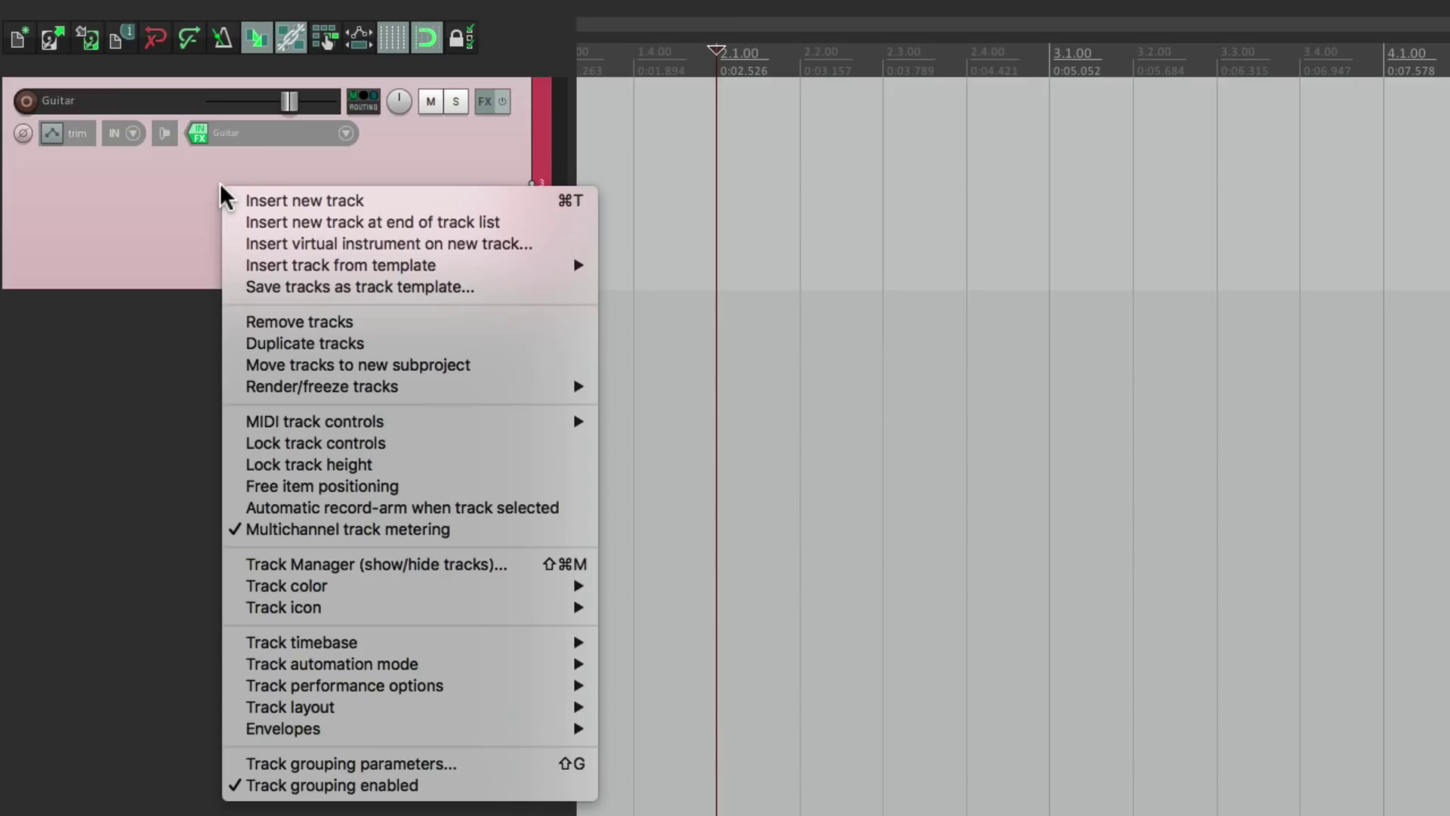
left_click(236, 512)
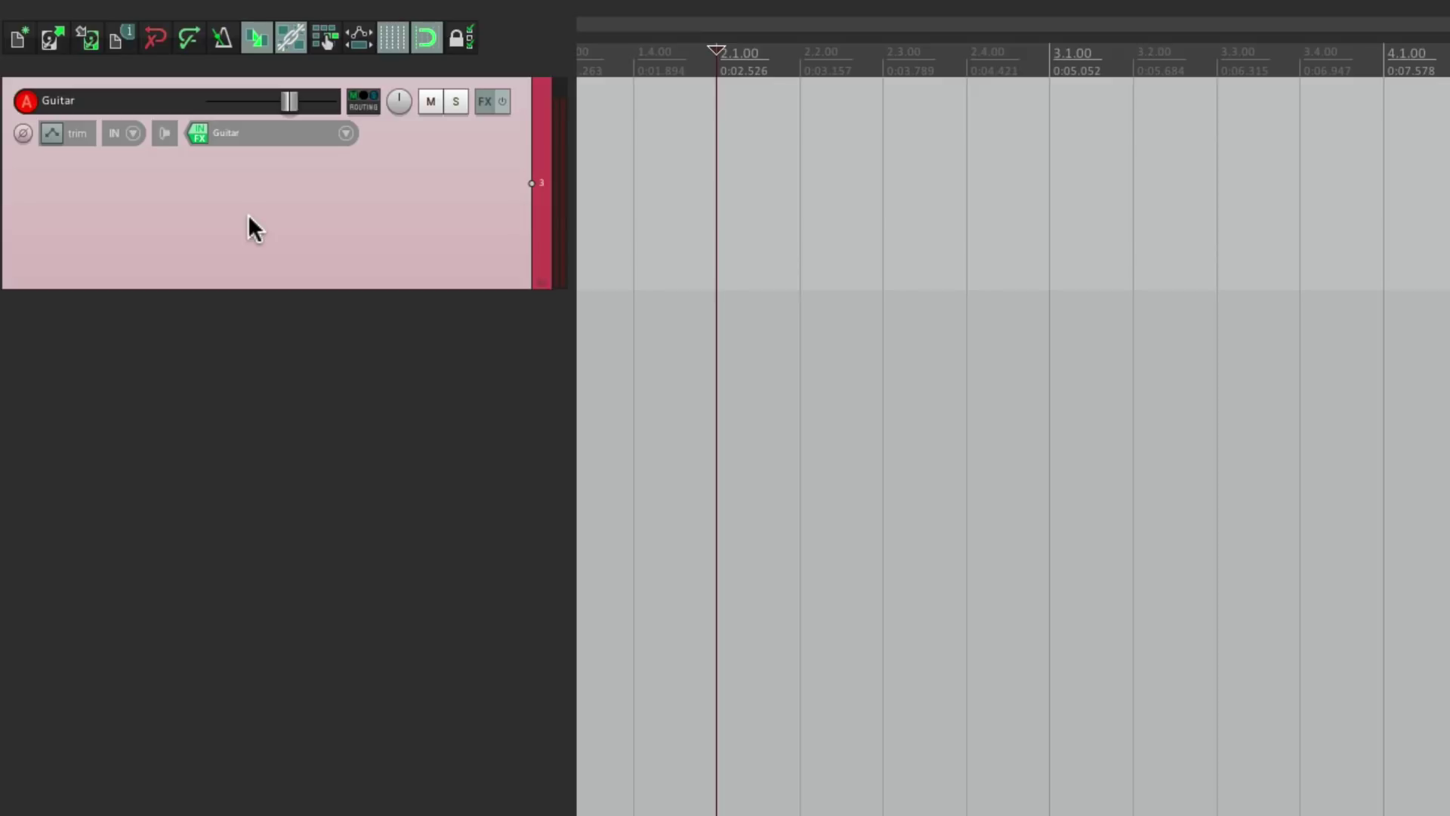
left_click(251, 394)
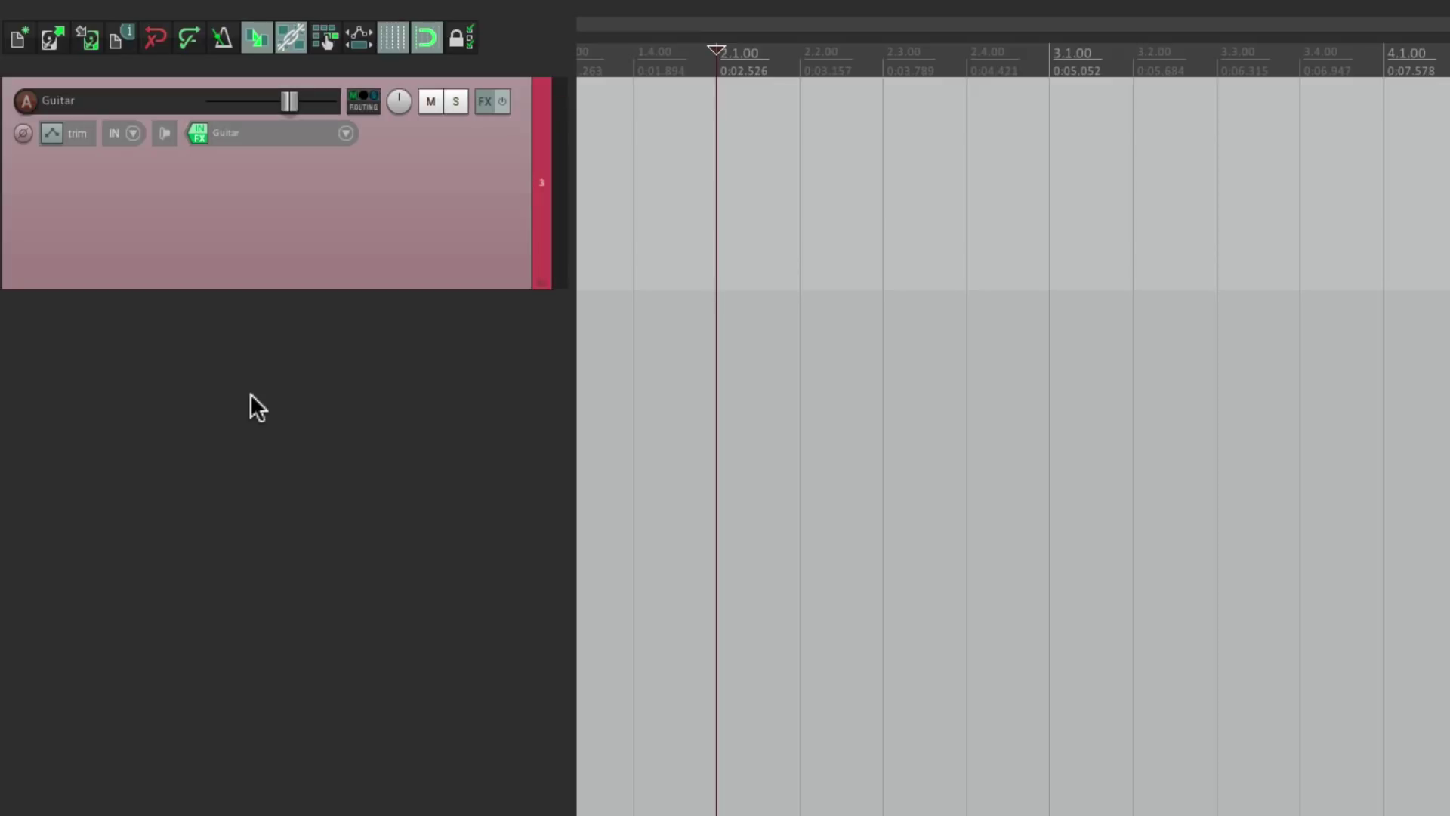
left_click(260, 247)
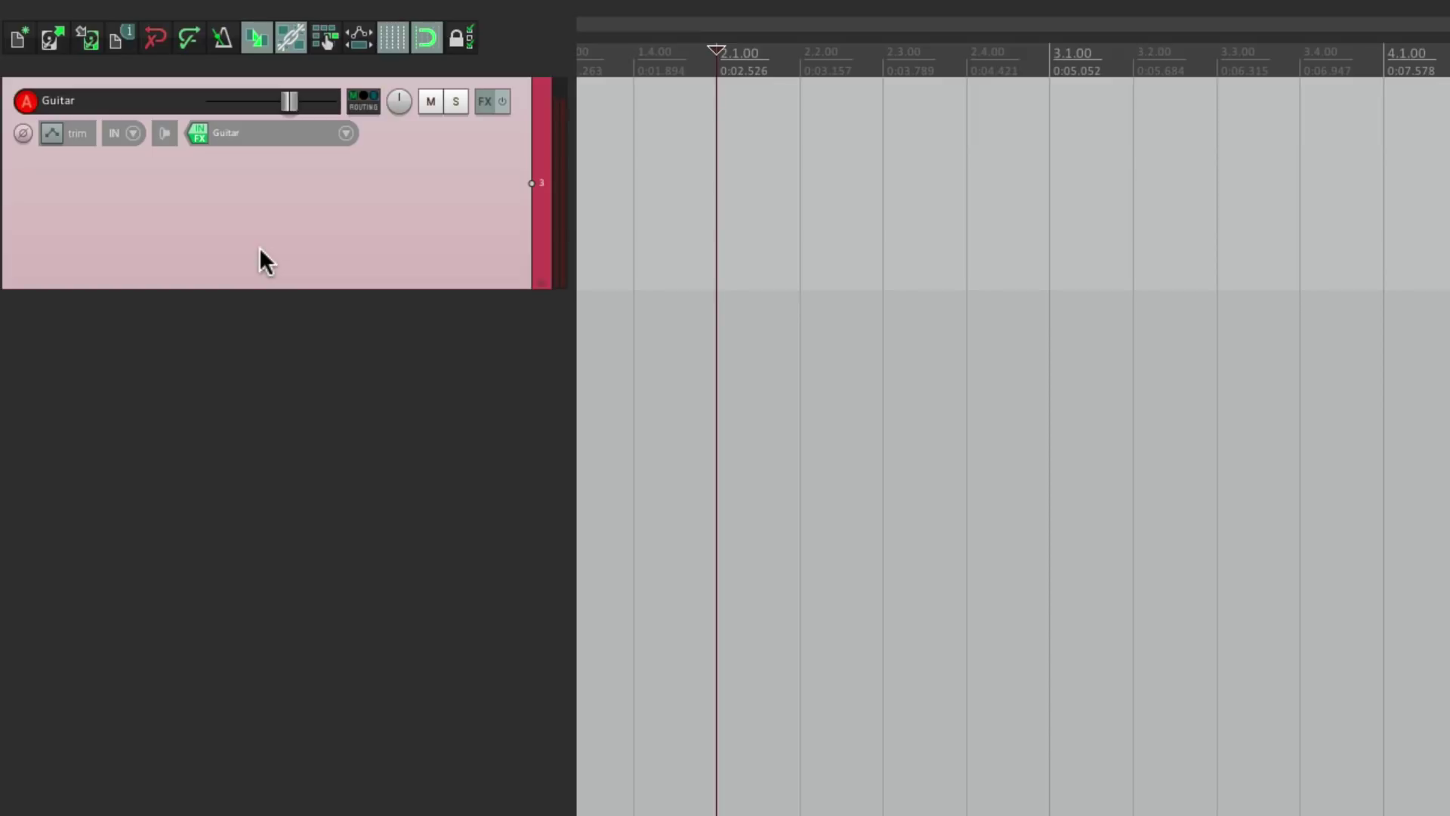
In the media item default preferences, make sure automatic fade-in/fade-out for new items is enabled with a length of 0:00.010
mouse_move(741, 5)
left_click(503, 12)
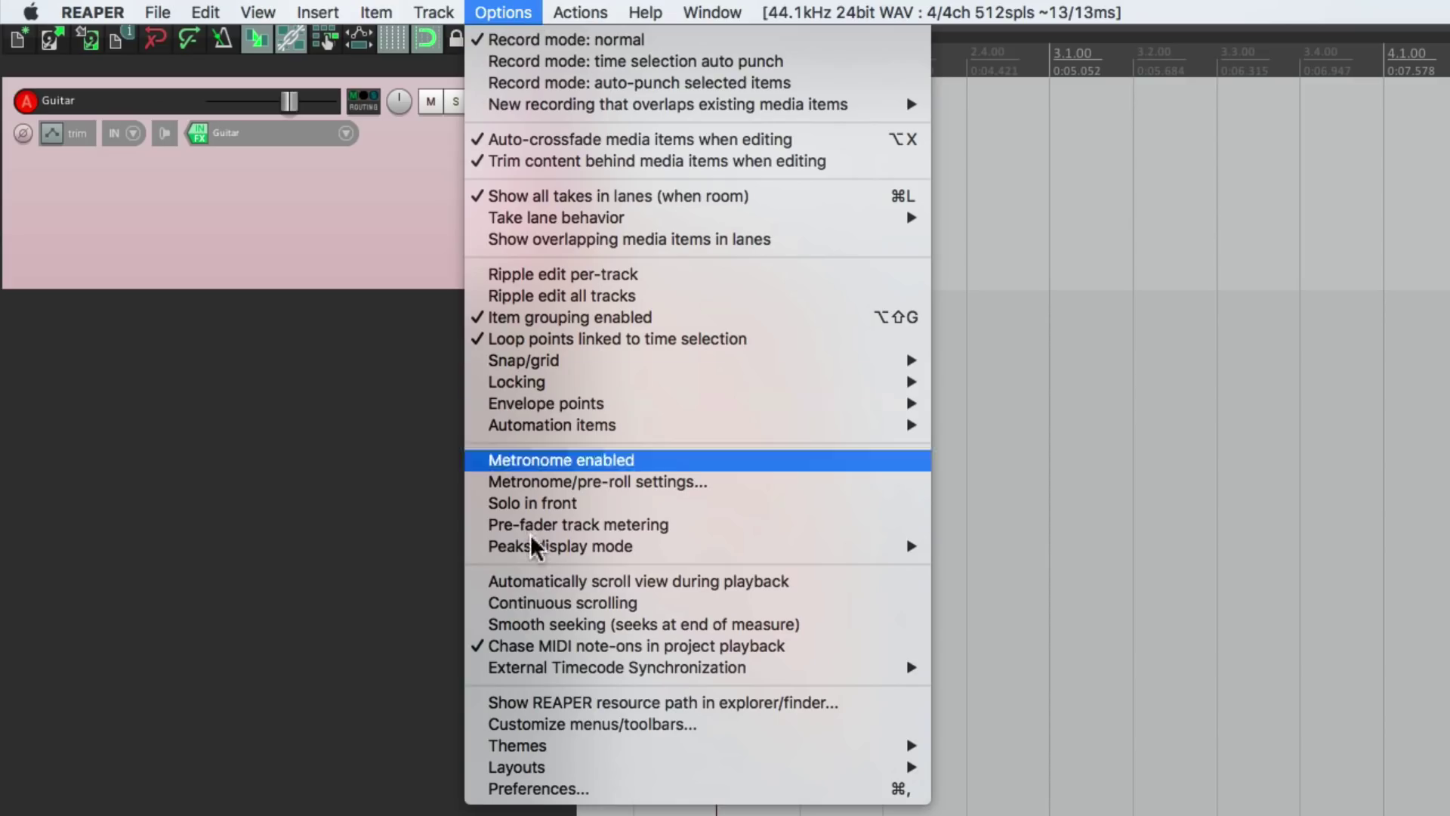
left_click(534, 789)
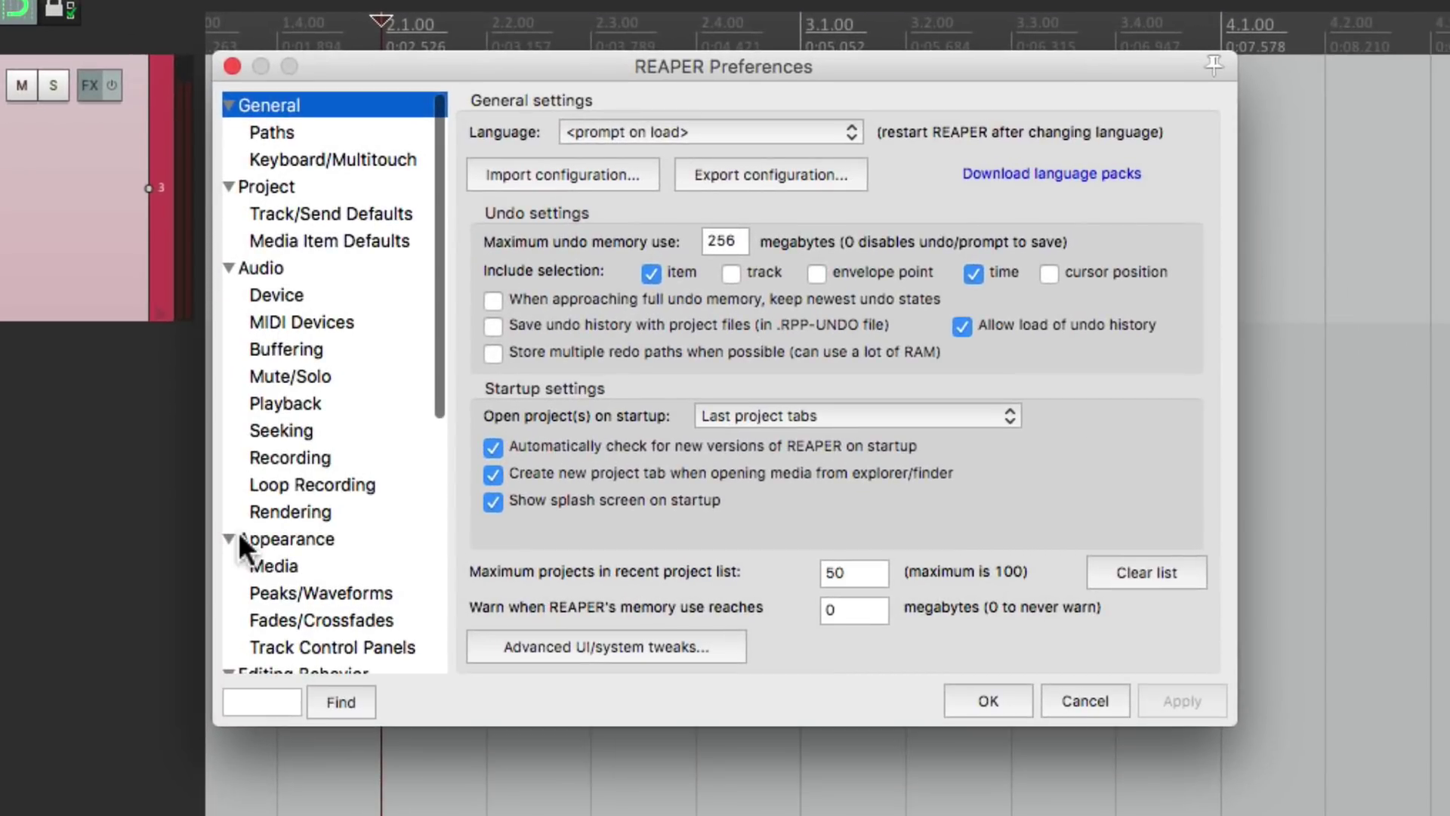
left_click(333, 233)
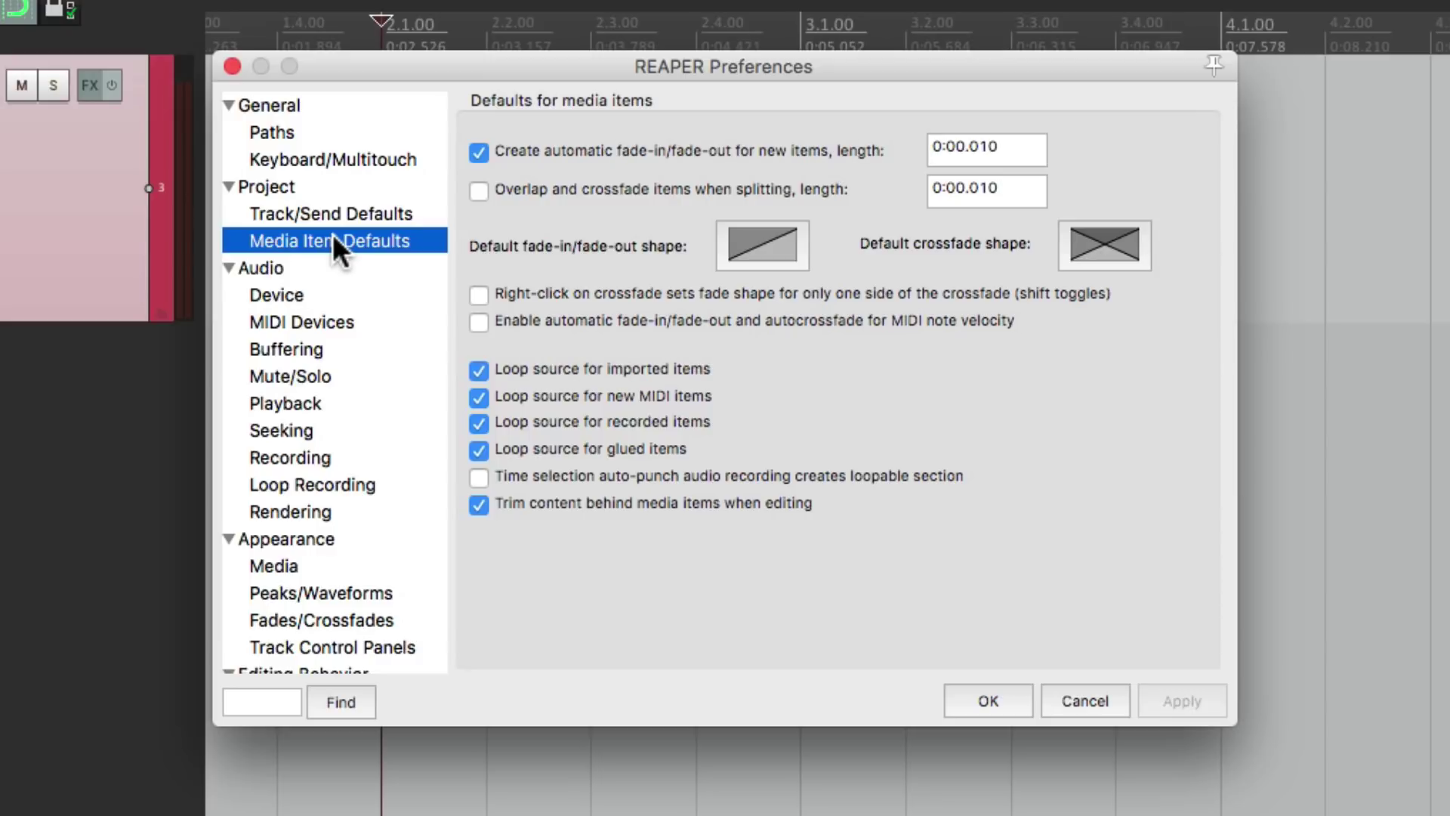
left_click(477, 149)
left_click(991, 695)
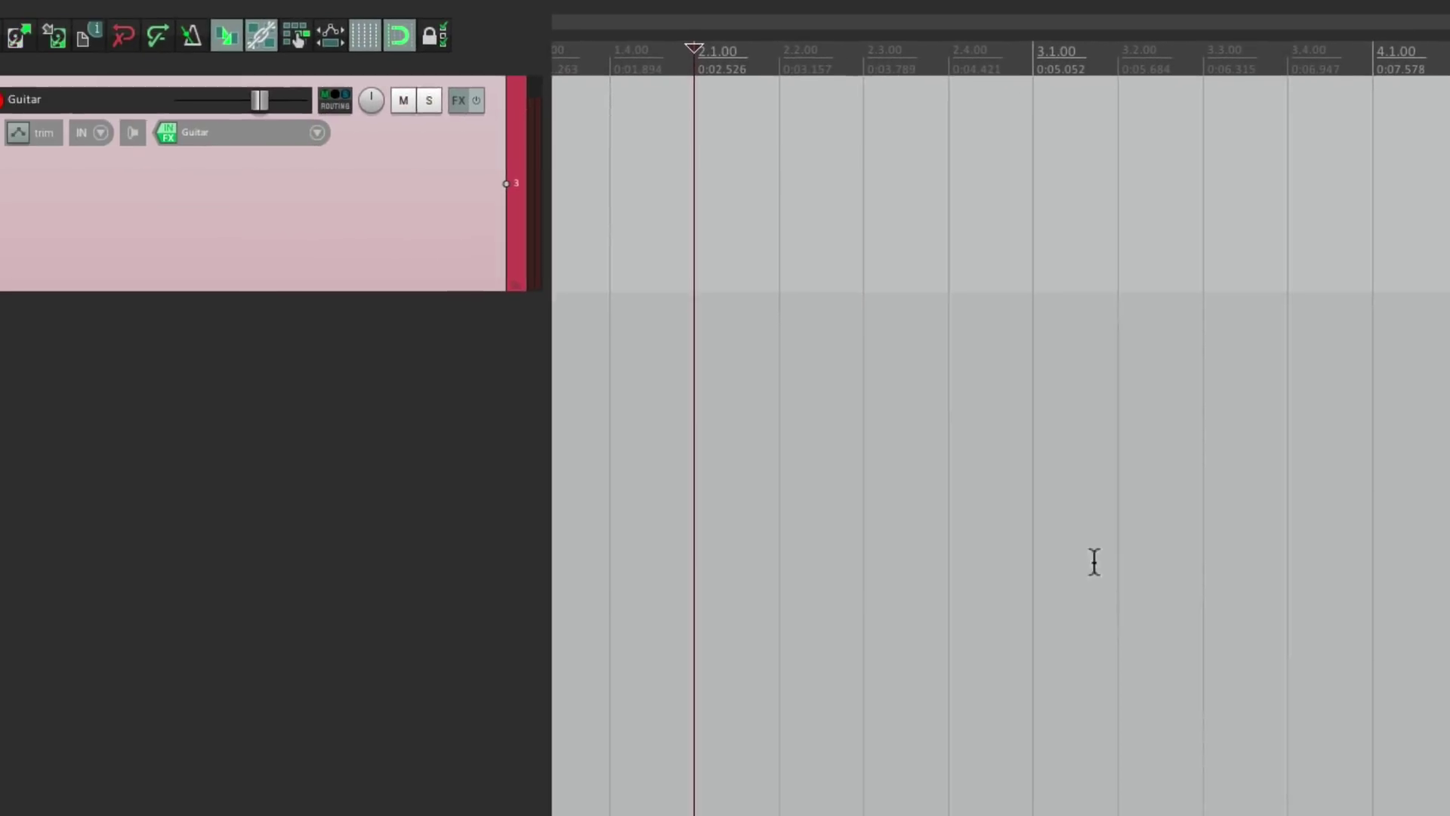
left_click(527, 11)
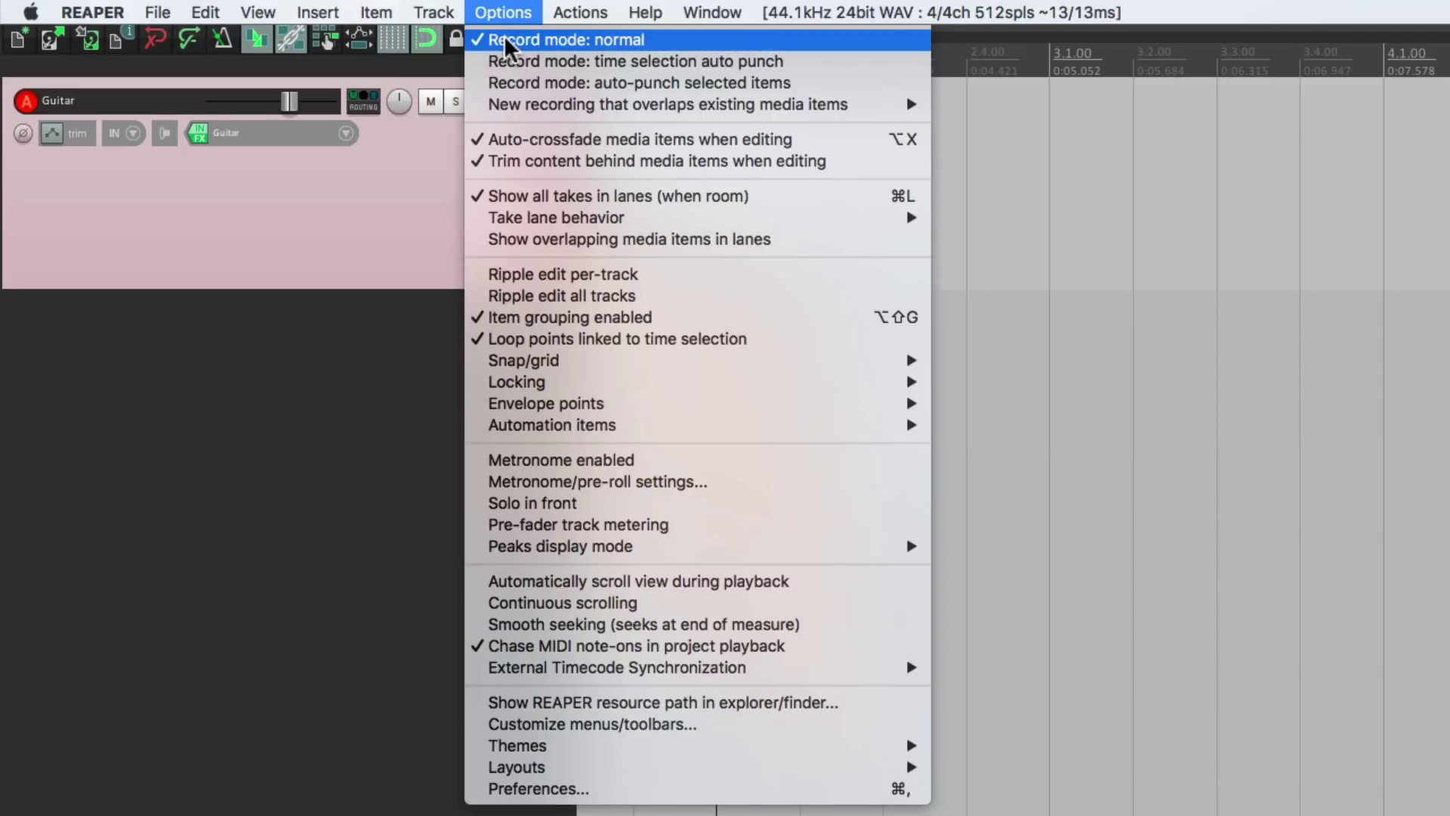
mouse_move(479, 110)
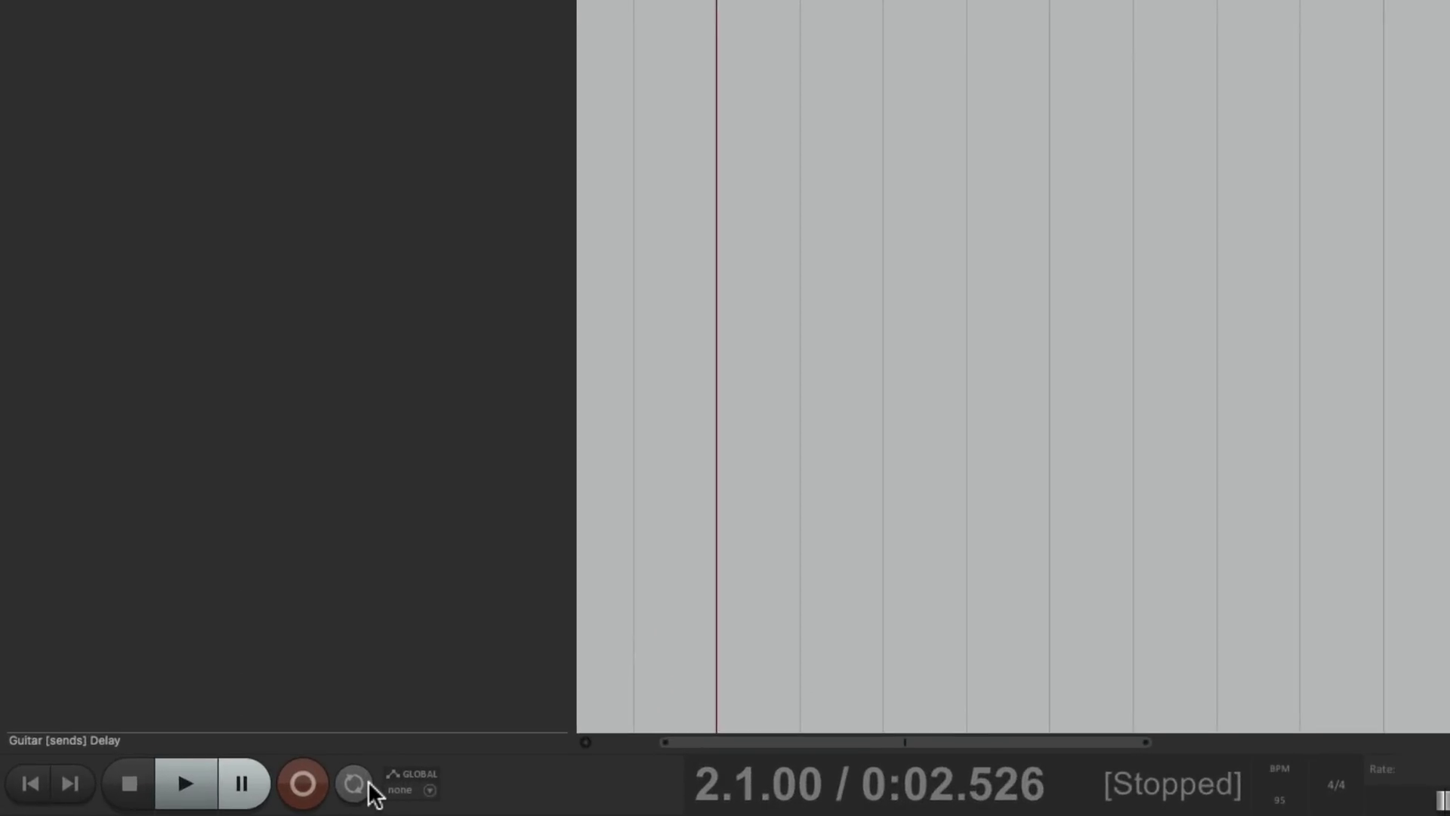
With repeat enabled, loop-record takes on the Guitar track over the time selection 3.1.00 to 5.1.00, and end recording while playback continues
left_click(362, 790)
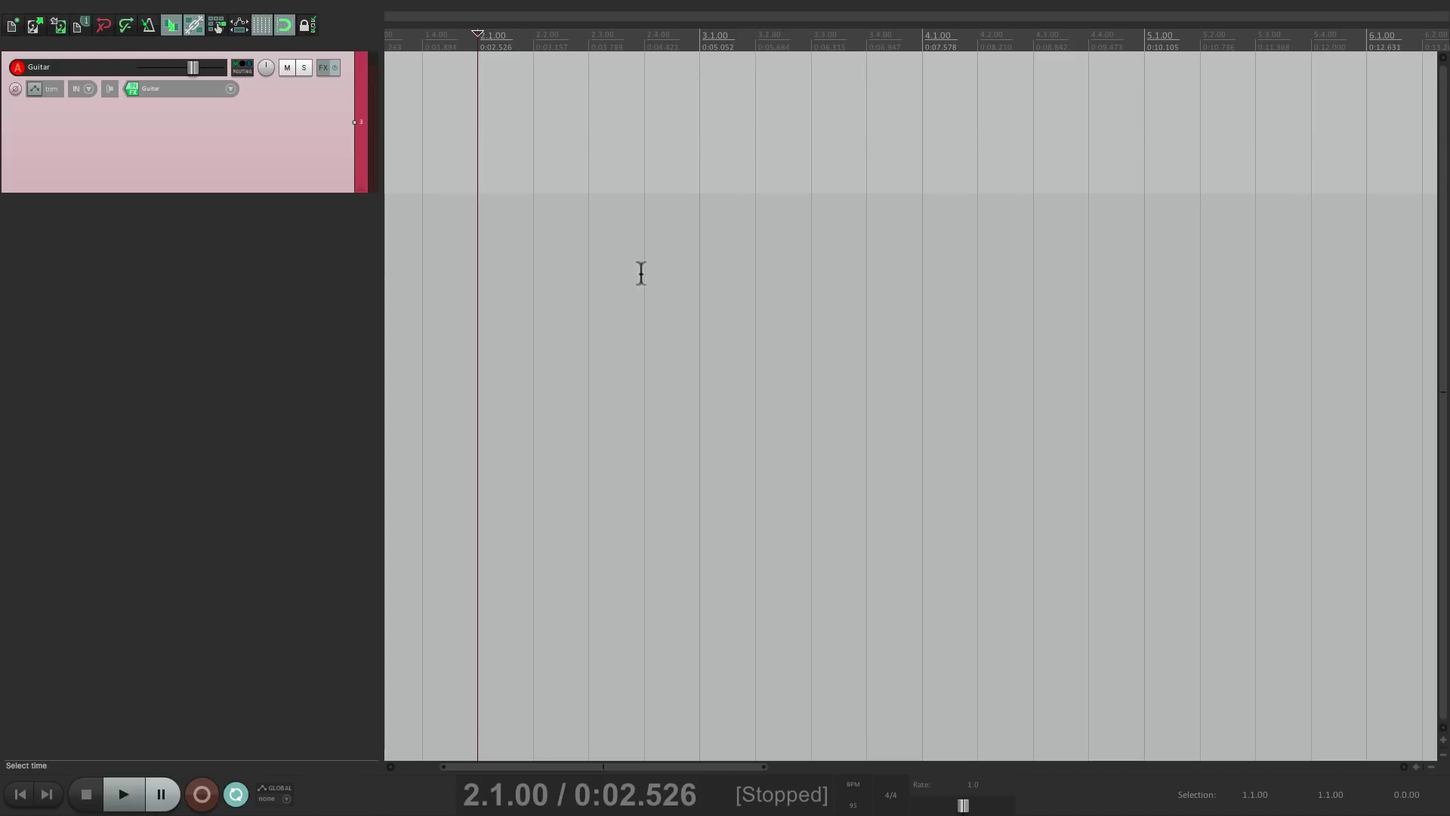
left_click_drag(701, 98, 1143, 81)
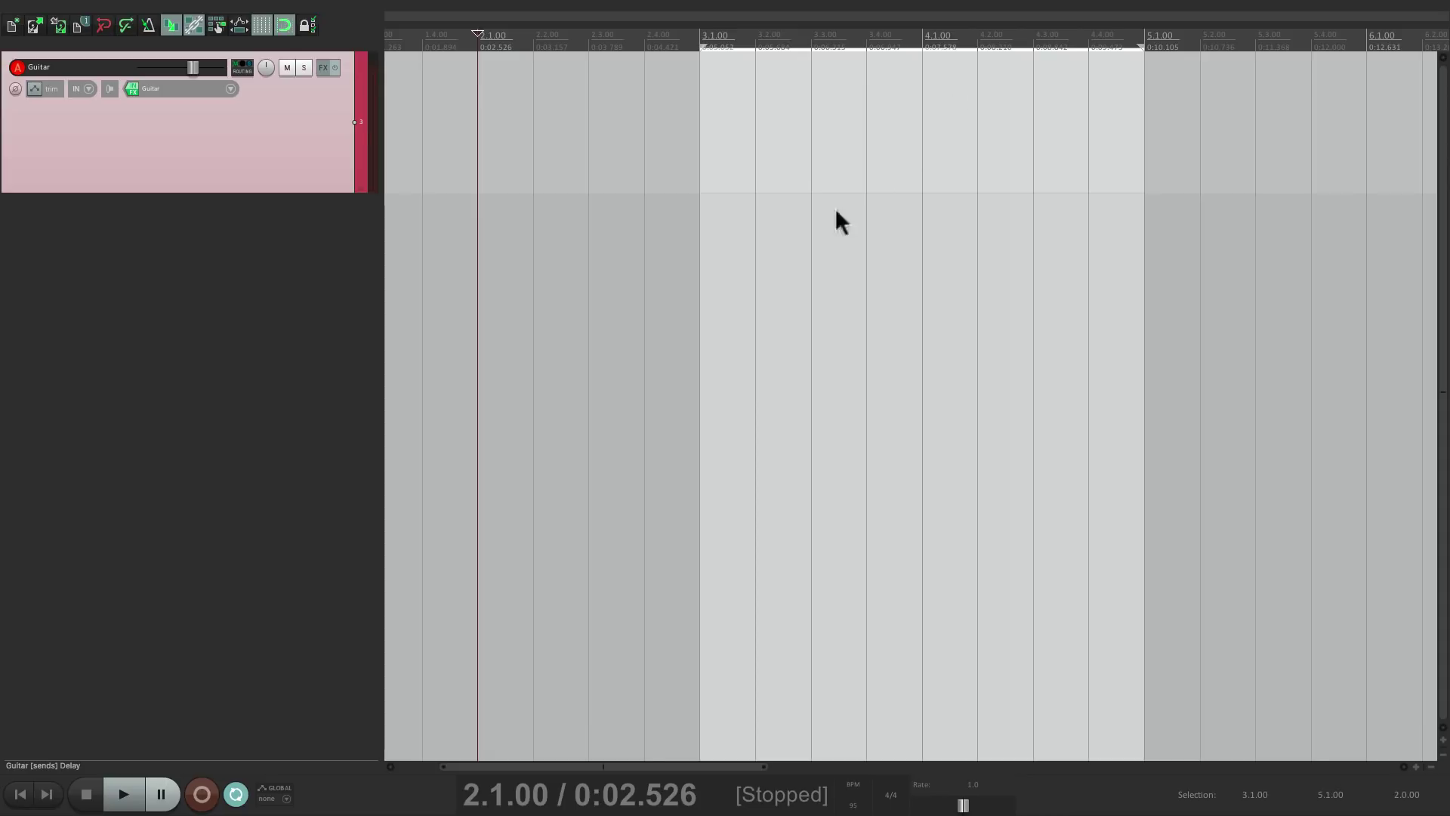
left_click(201, 795)
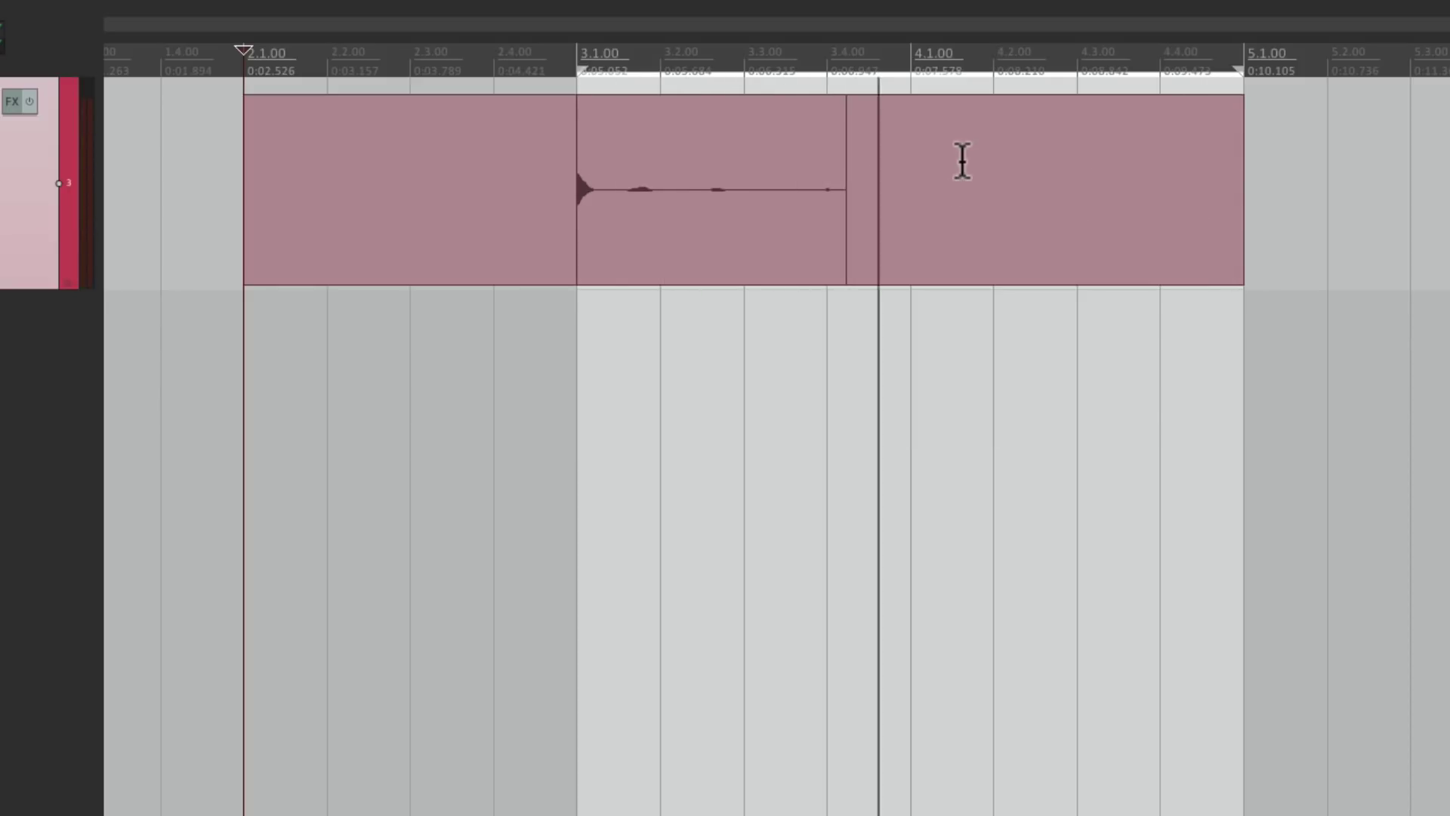
key("space")
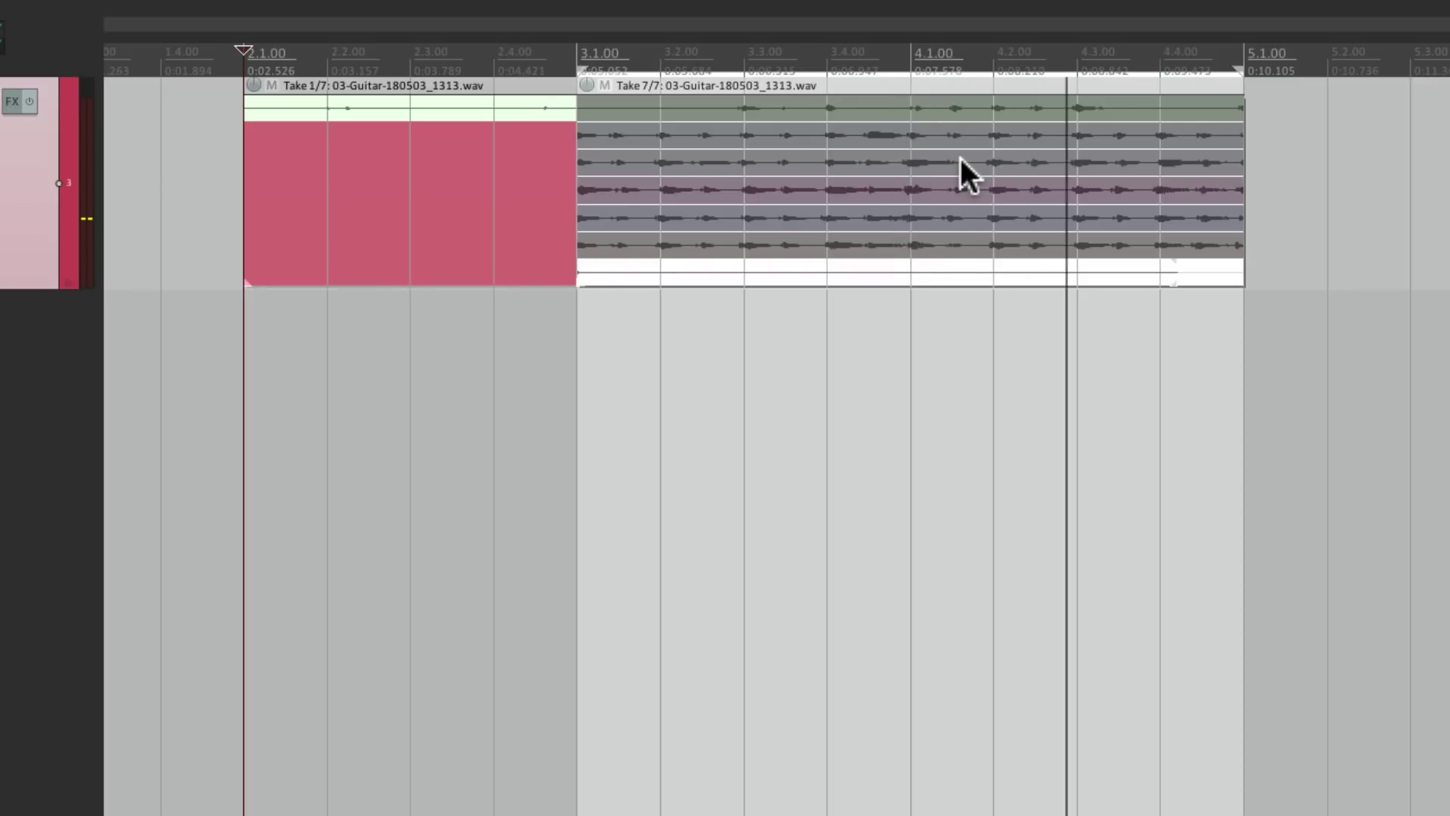
Make take 6 of the looped guitar recording active and crop the items to their active takes
left_click(719, 241)
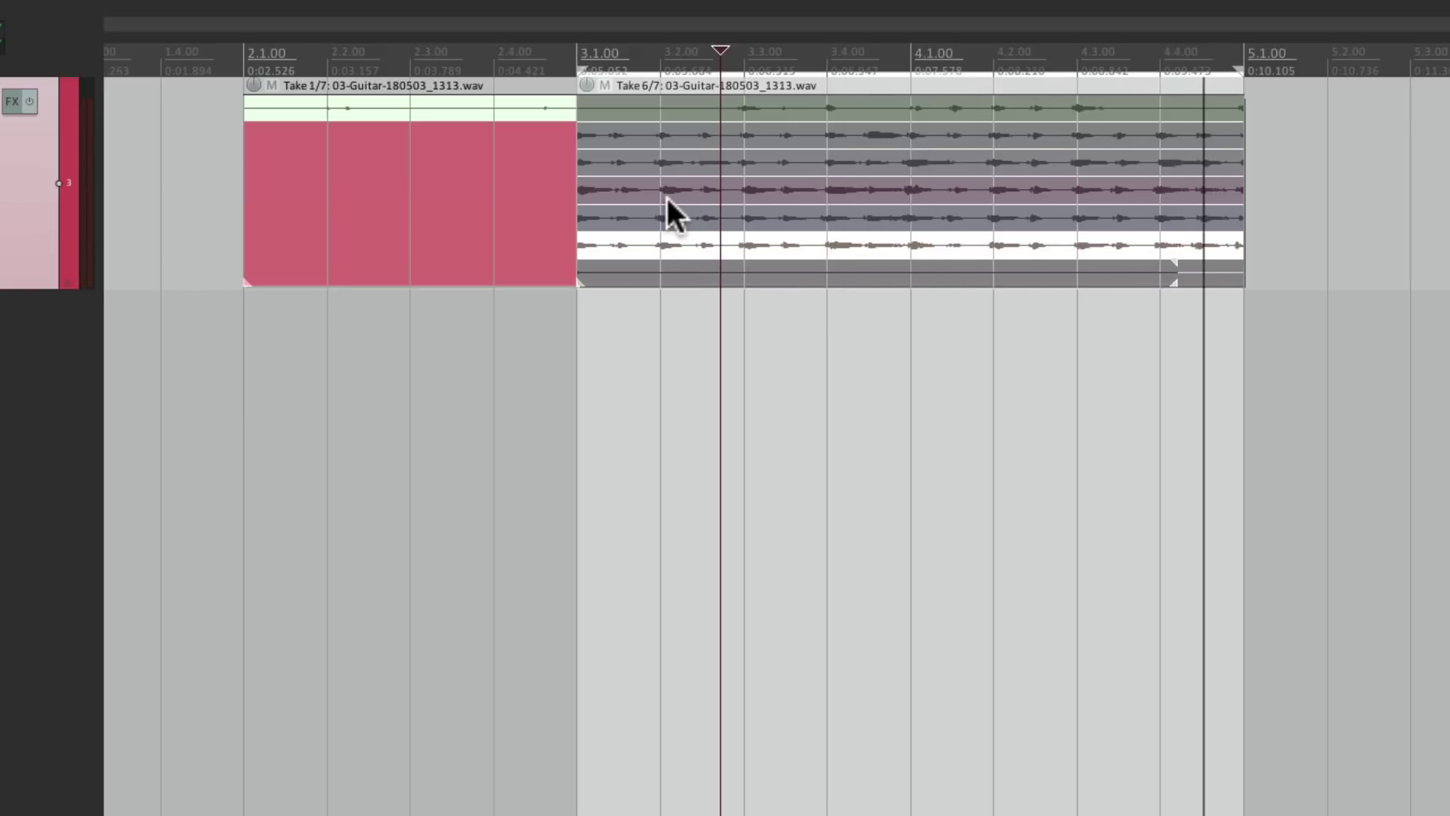
right_click(676, 242)
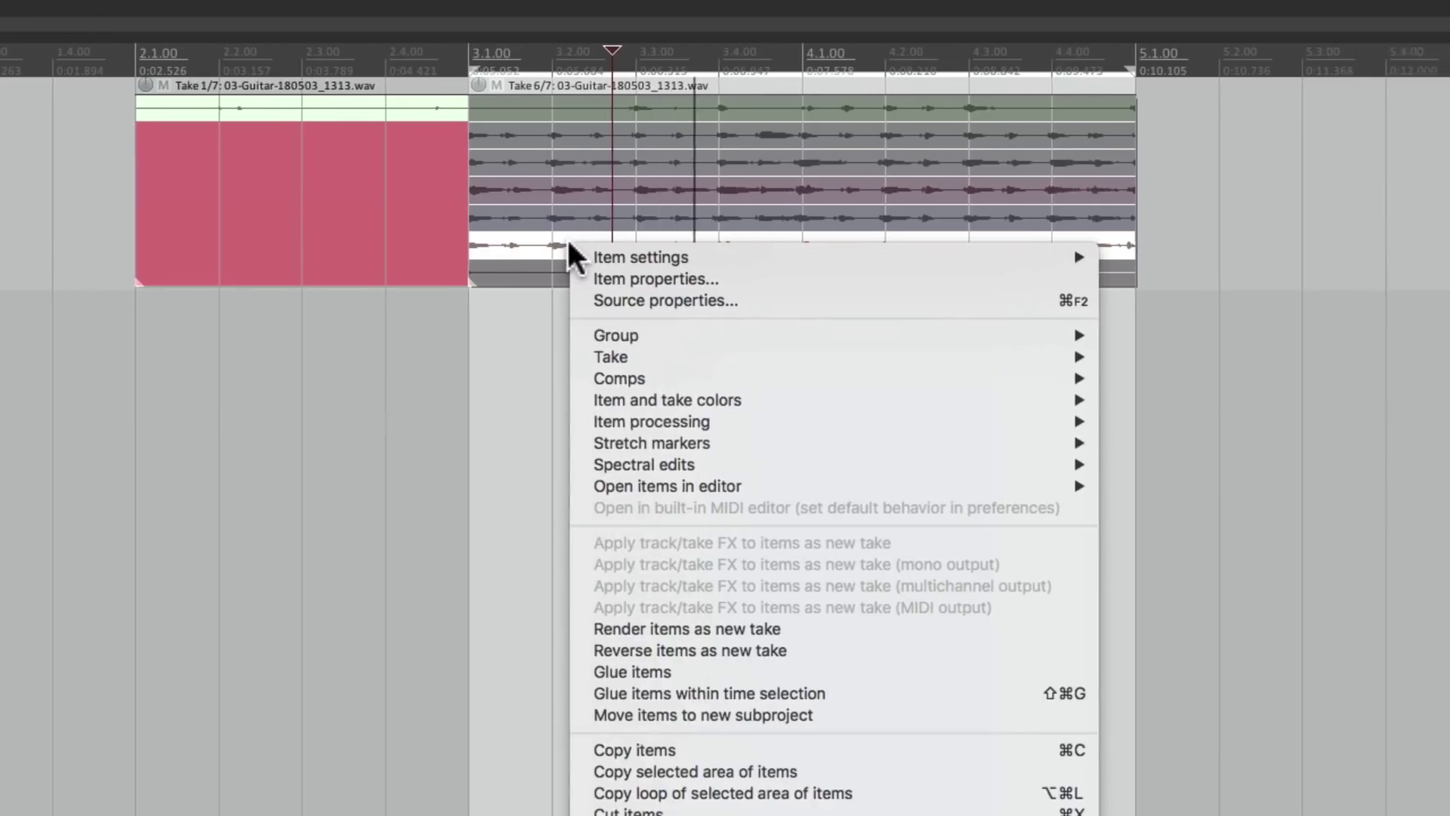
mouse_move(682, 361)
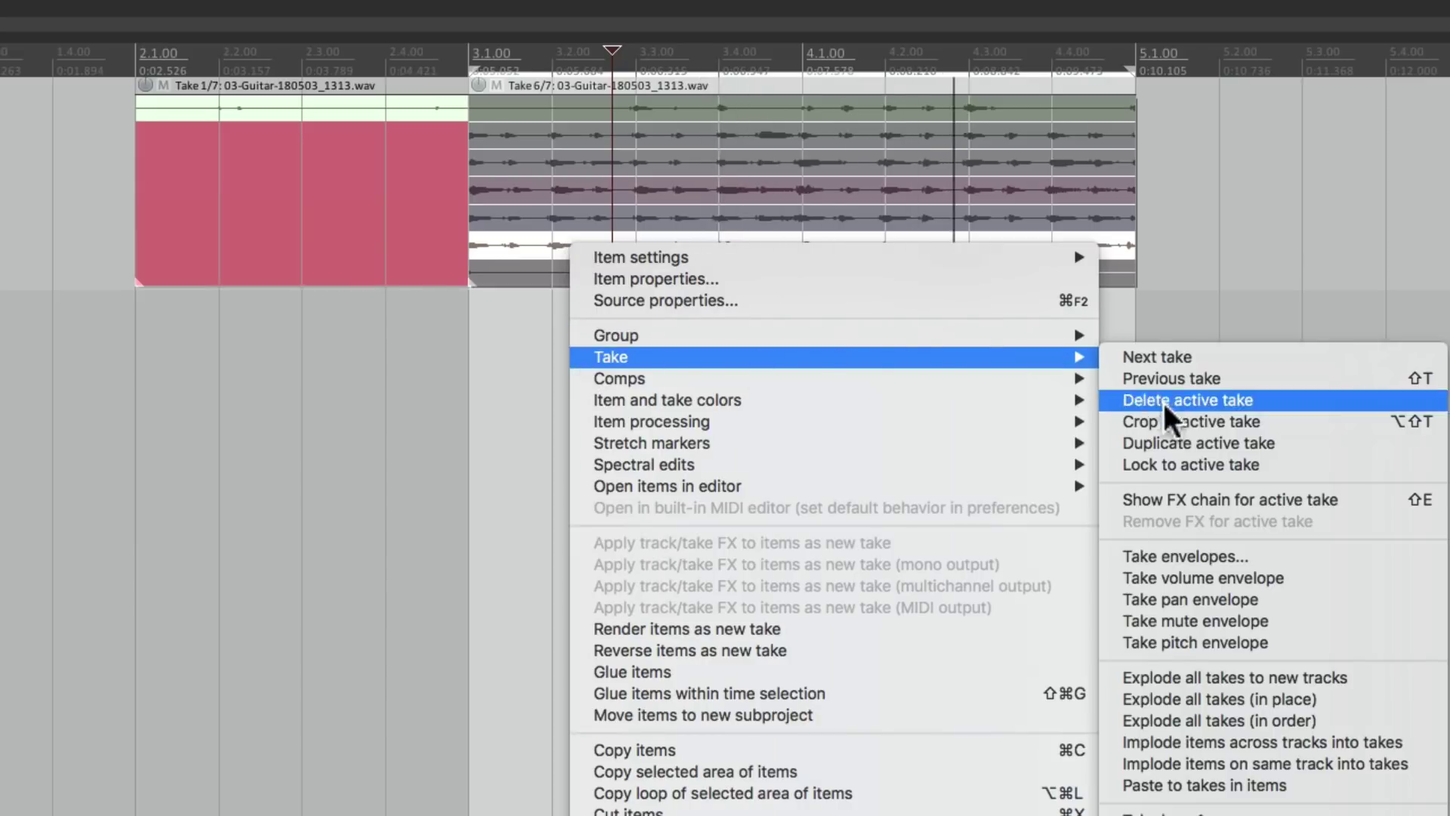
left_click(1117, 425)
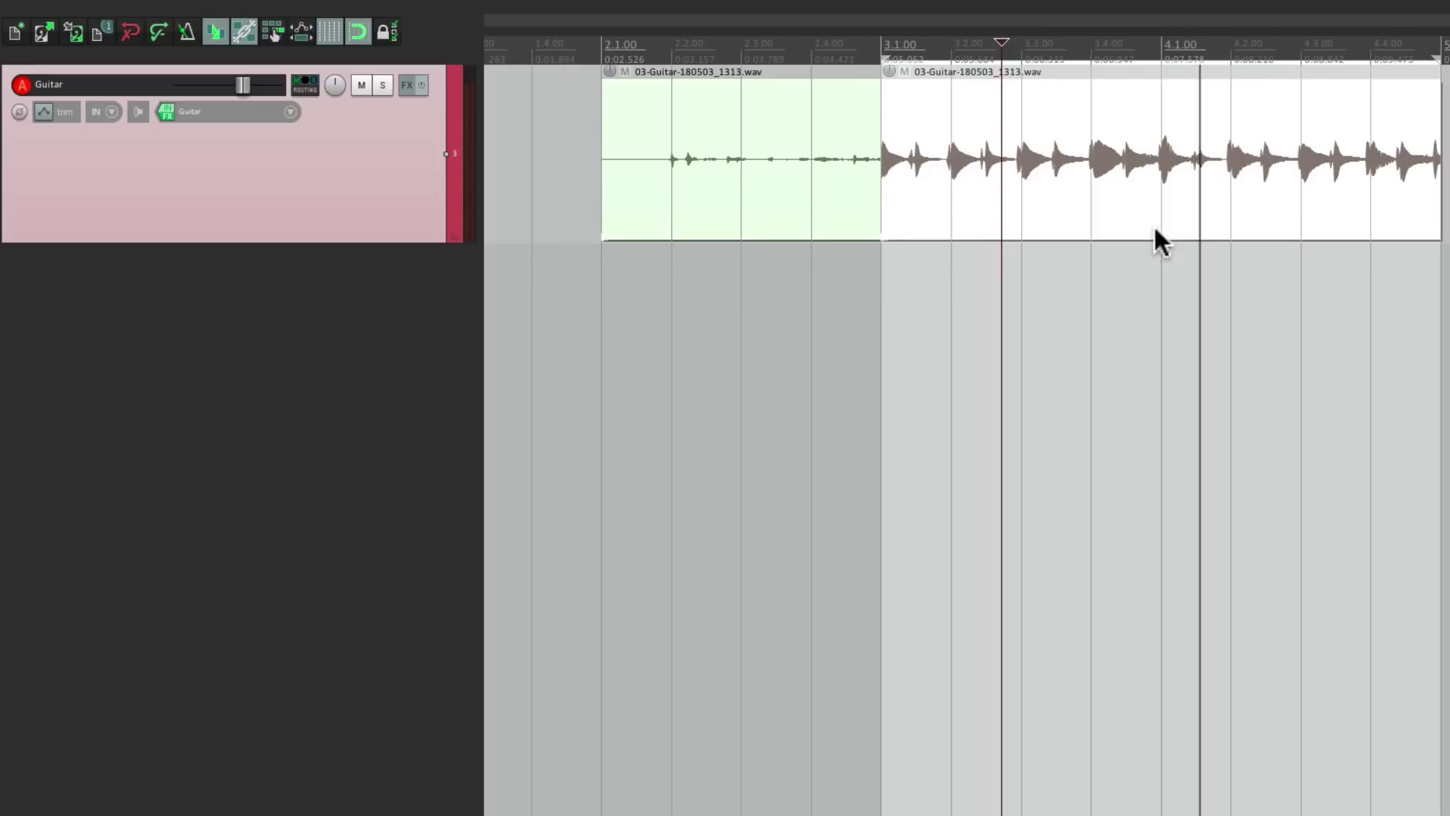
Duplicate the Guitar track and delete the media items from the copy
right_click(392, 163)
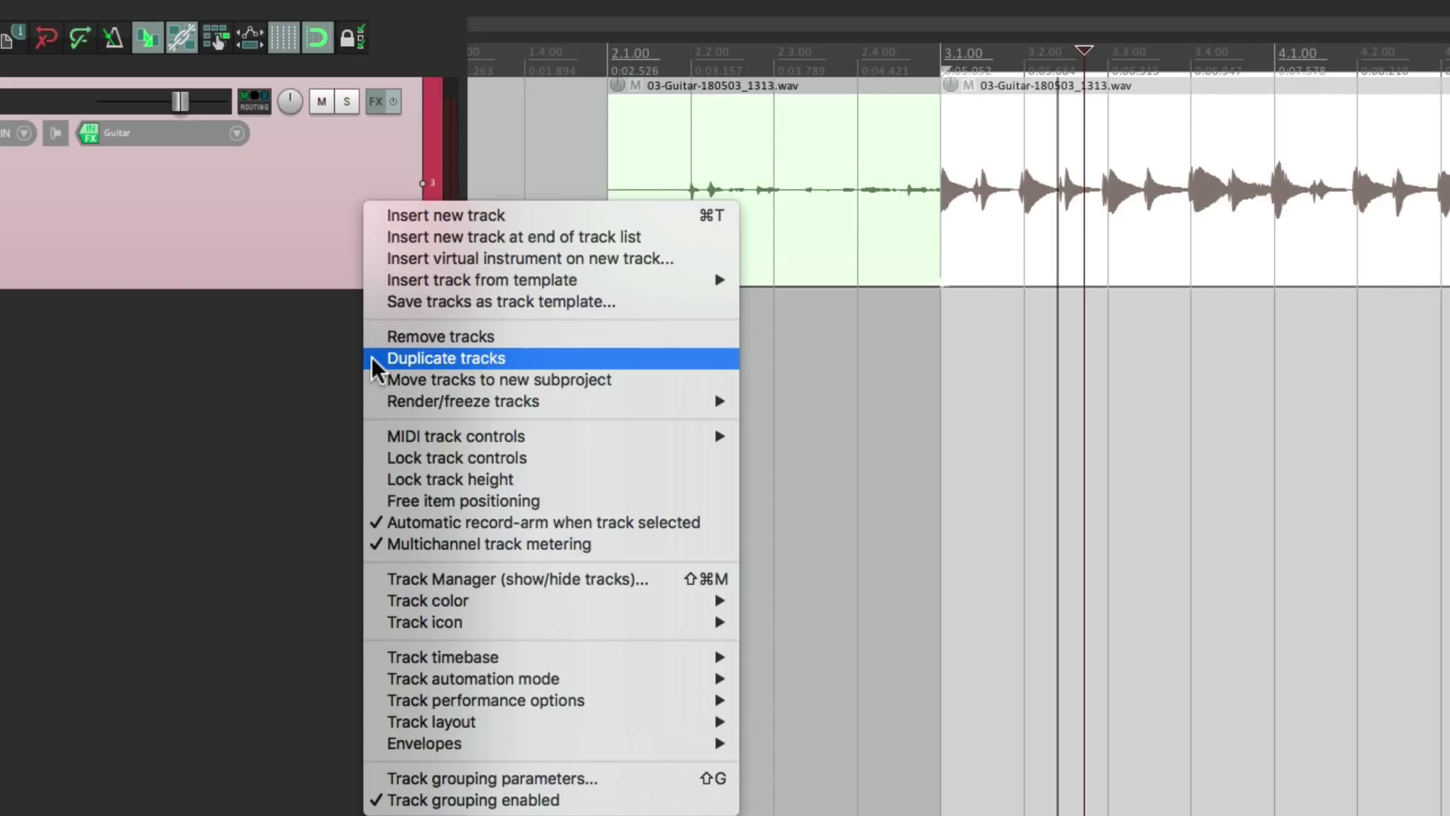
key("Escape")
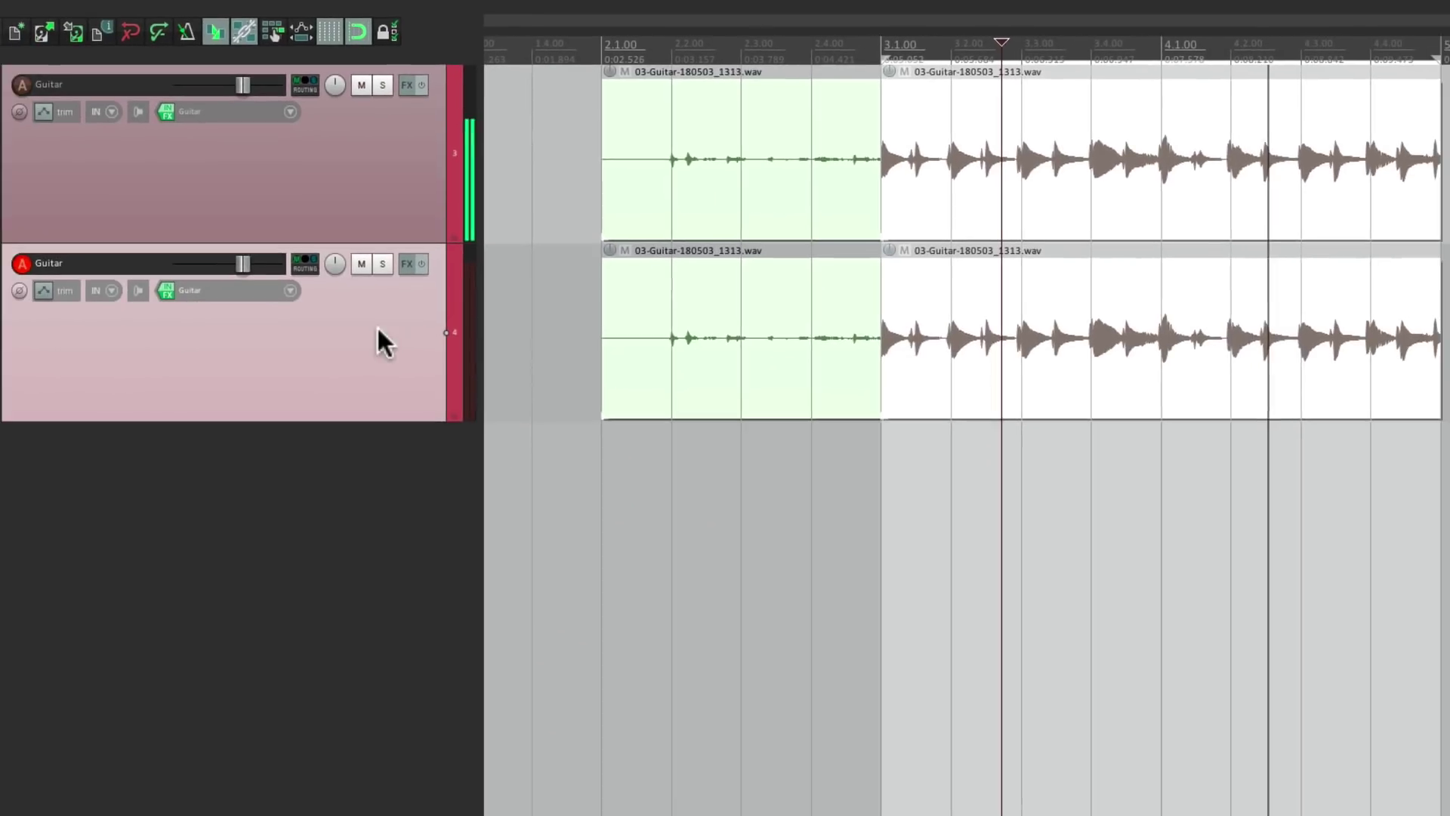
key("Delete")
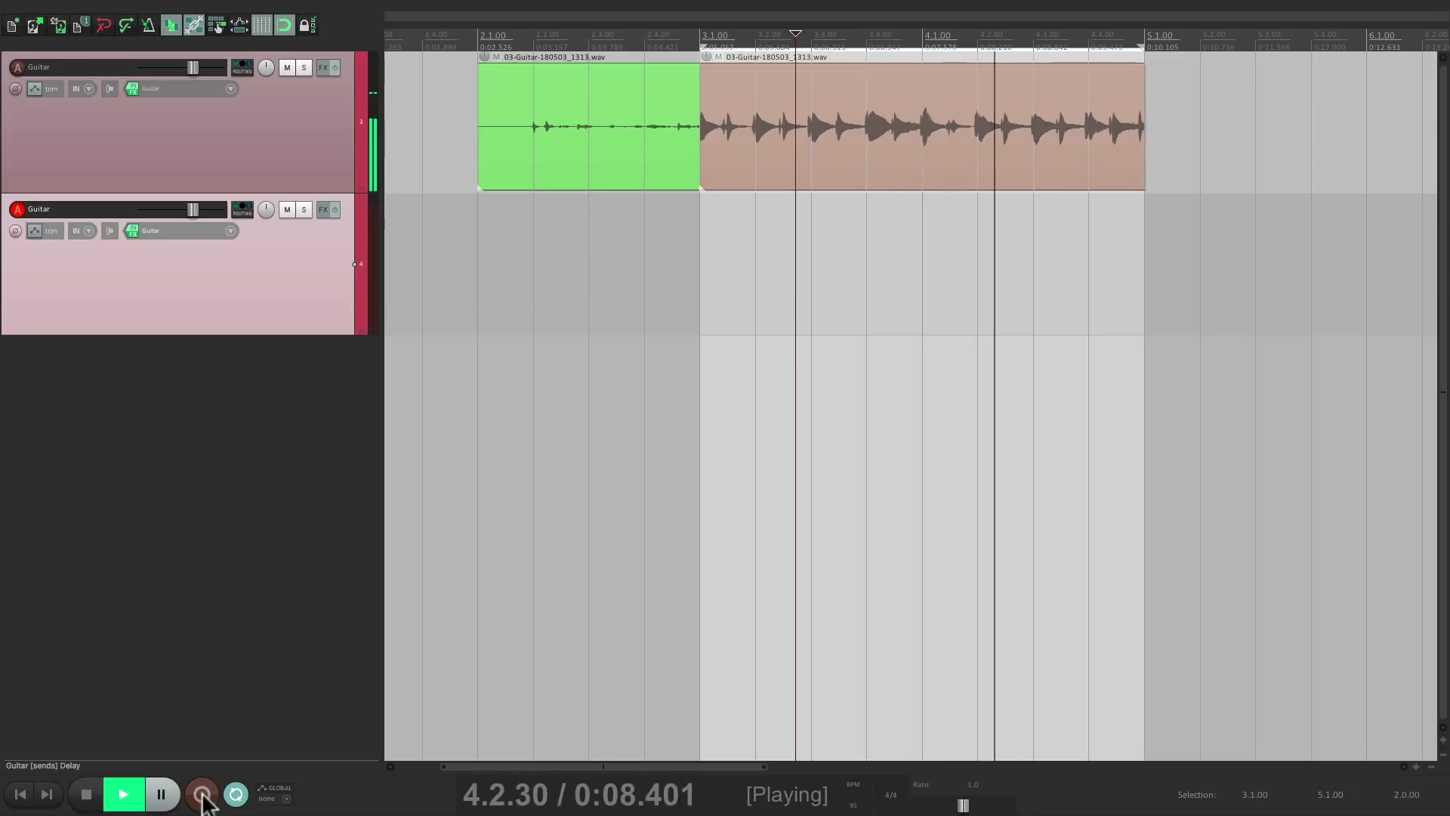
Loop-record takes on the second Guitar track and crop the resulting item to take 3
left_click(202, 796)
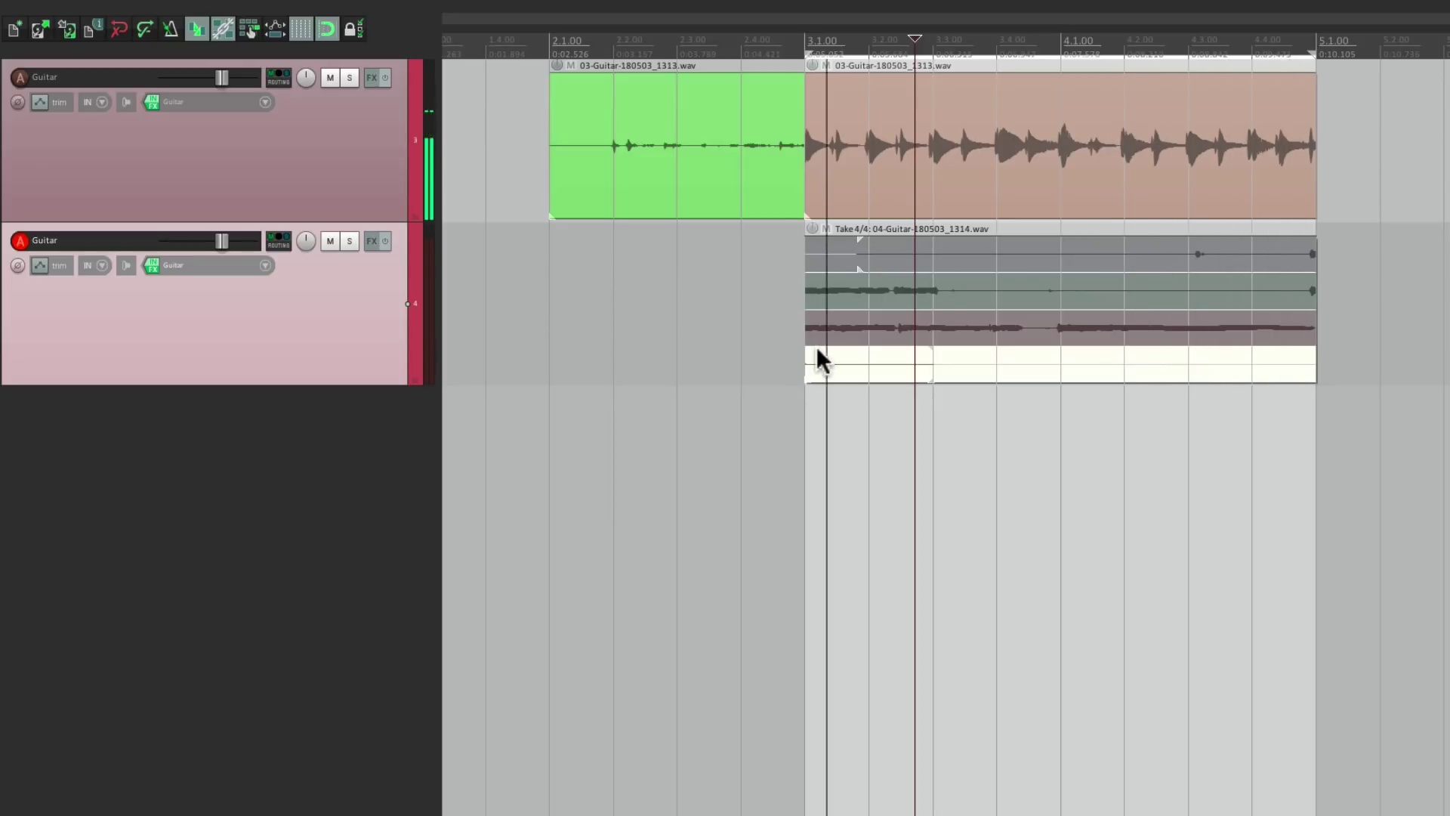
left_click(839, 326)
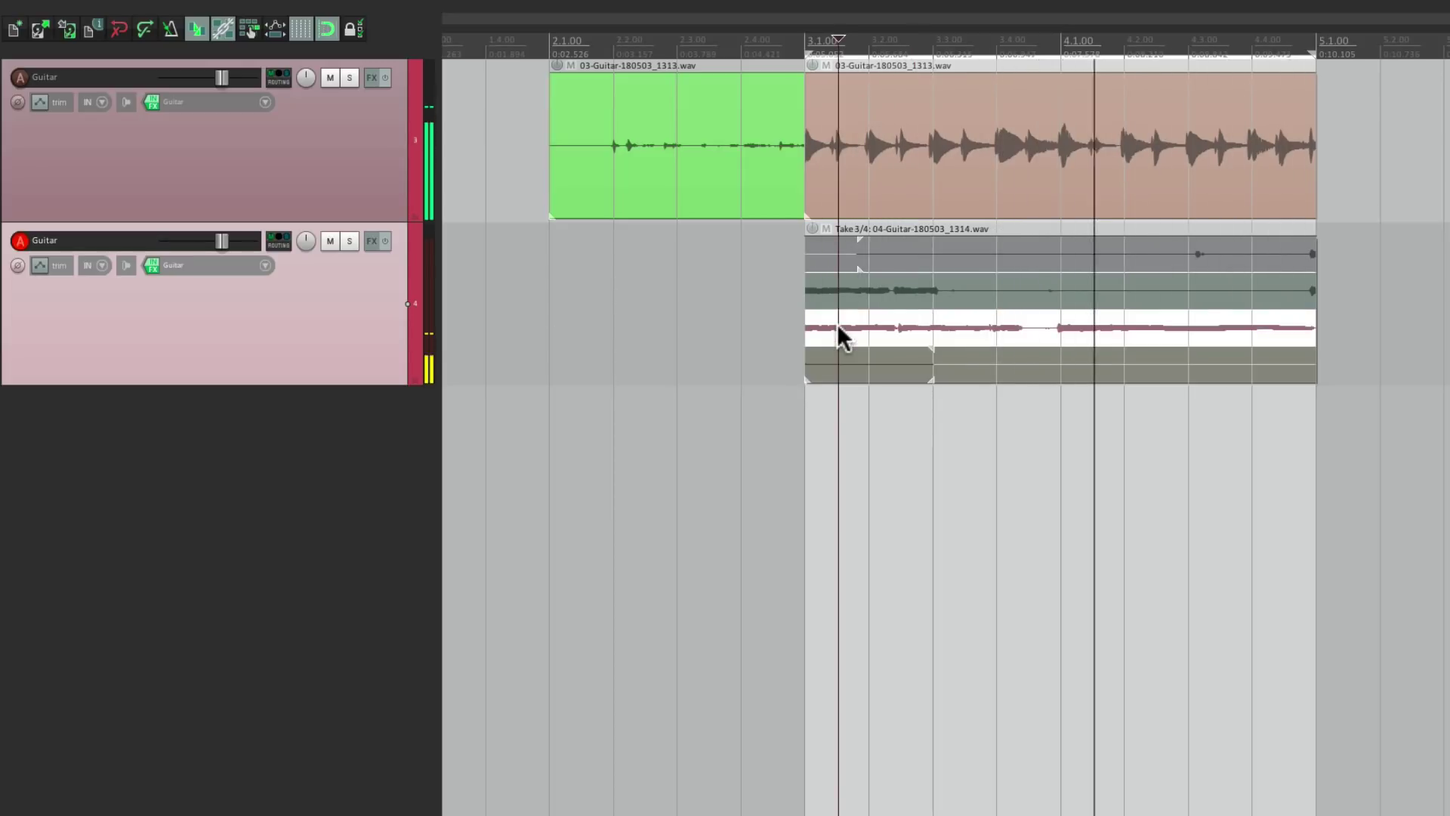
right_click(838, 327)
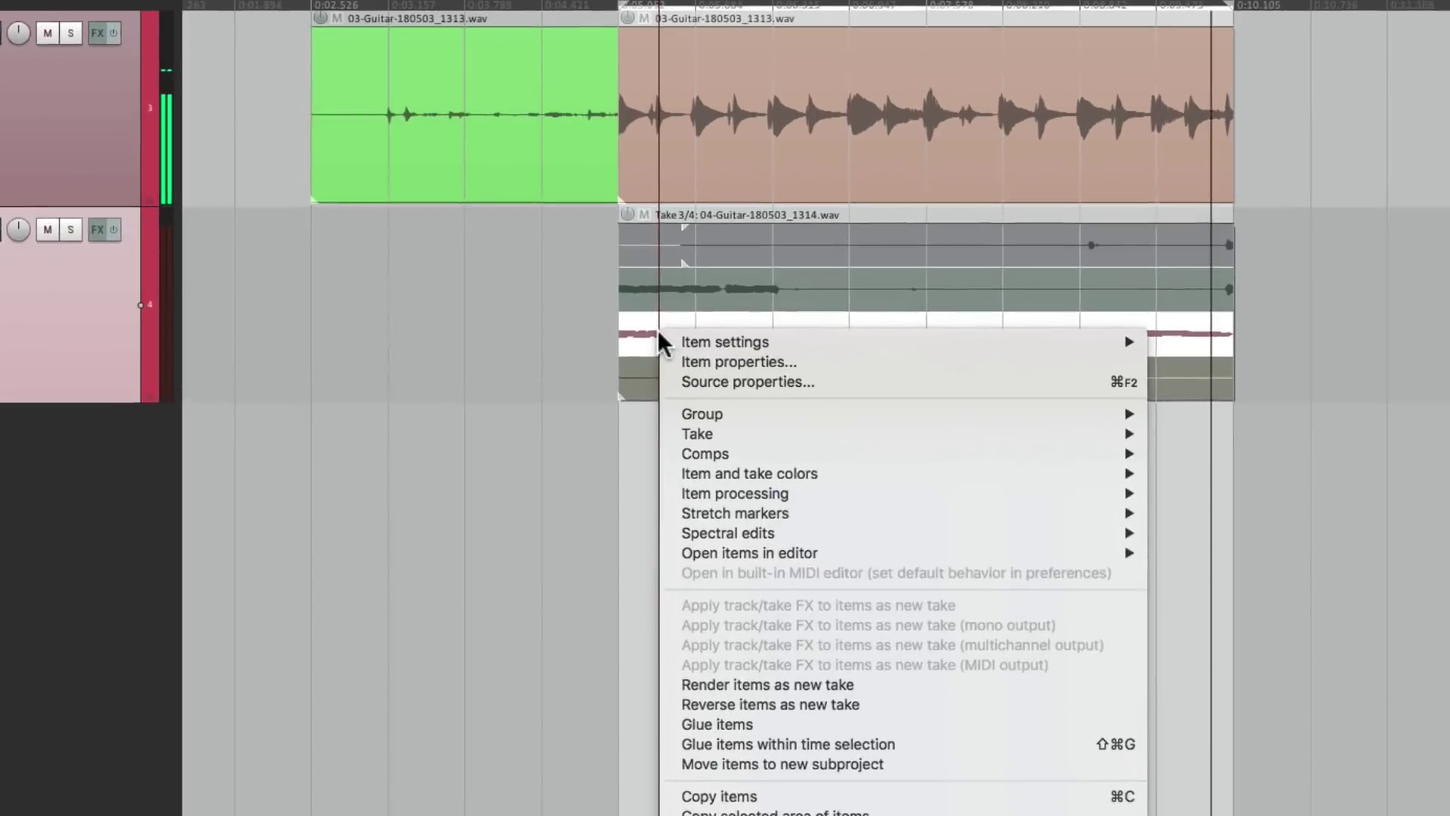
mouse_move(852, 418)
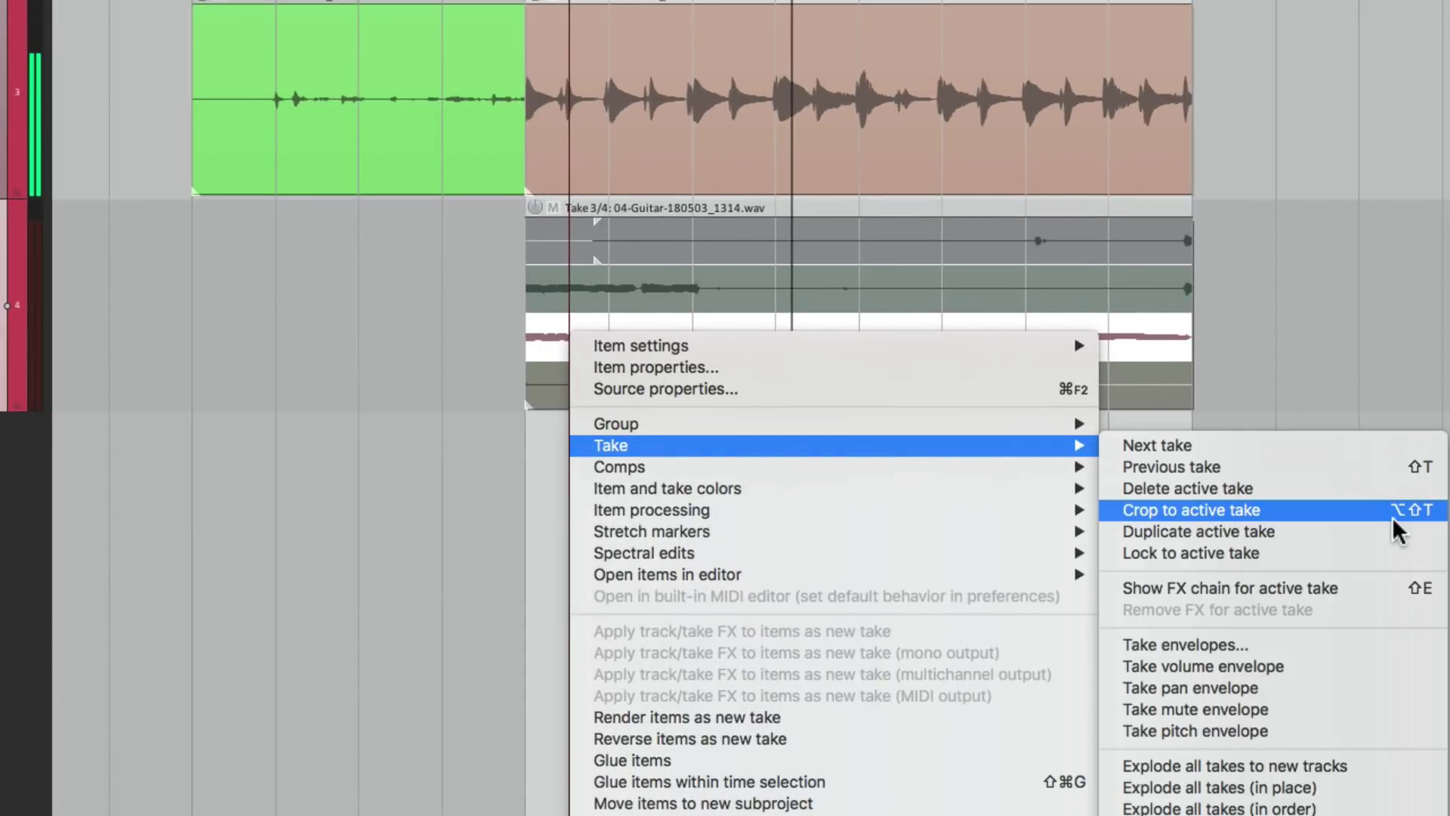
left_click(1360, 512)
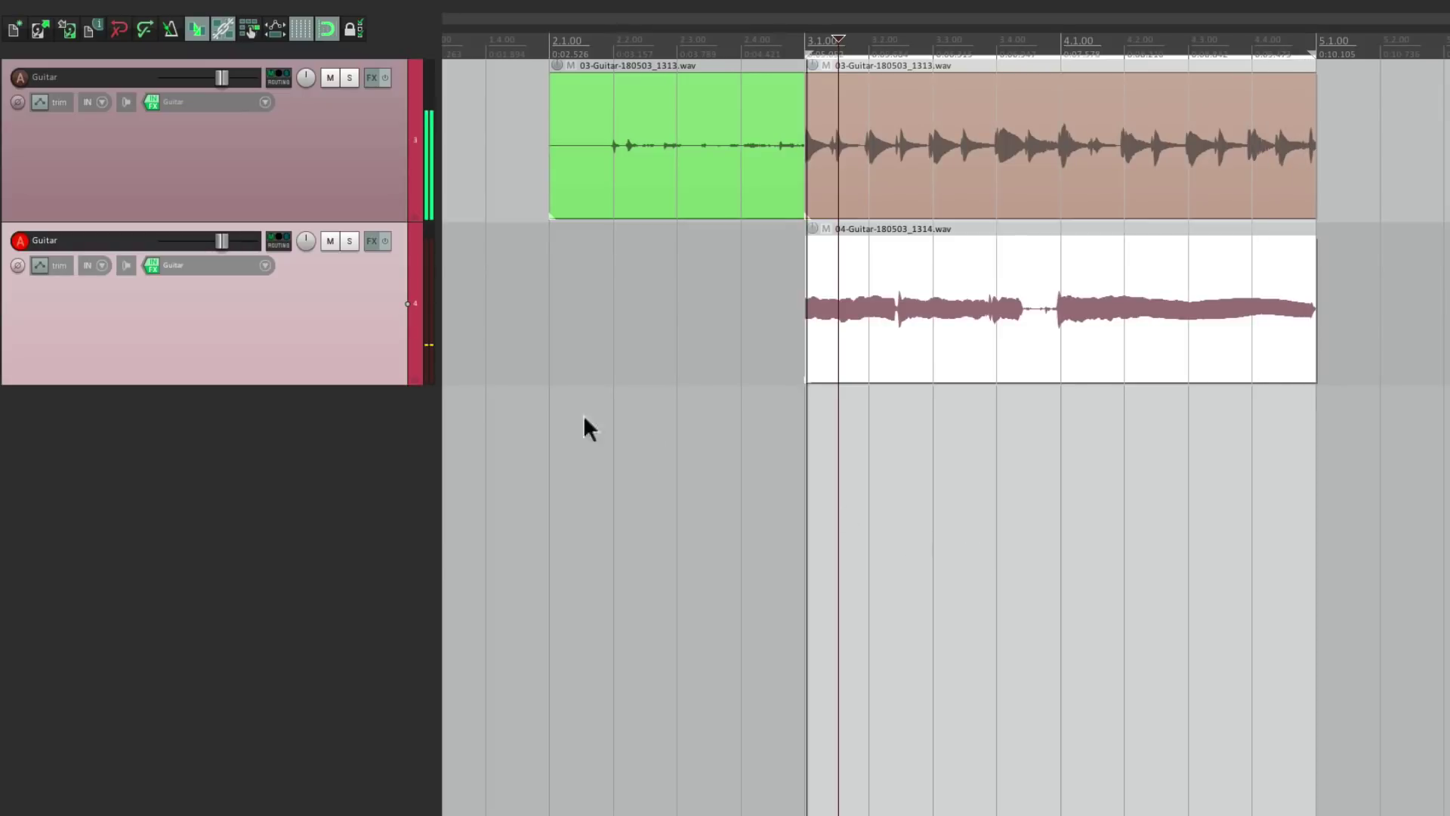
Duplicate the second Guitar track and clear the recorded item from the copy to get an empty third track
right_click(328, 331)
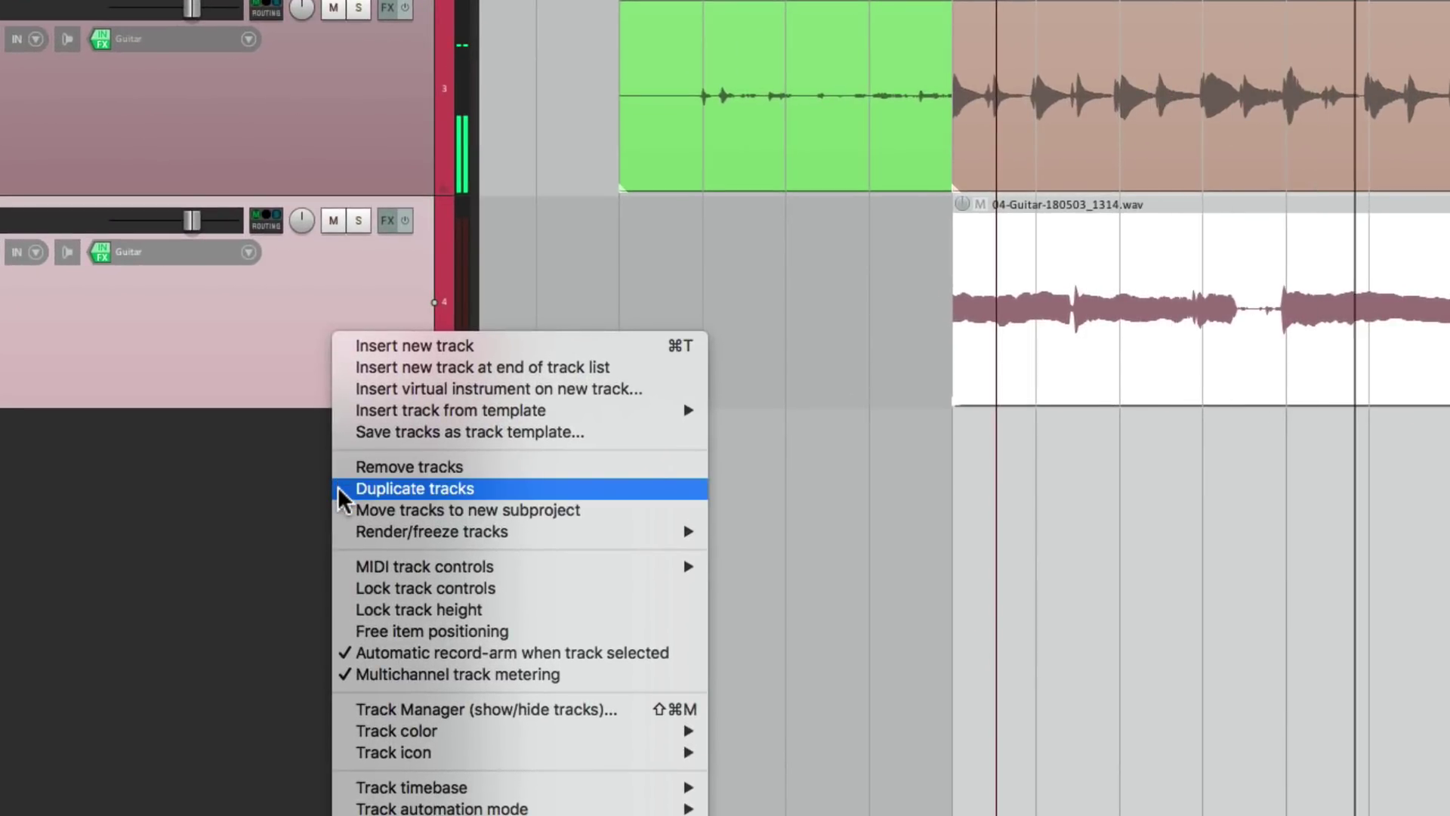
left_click(328, 466)
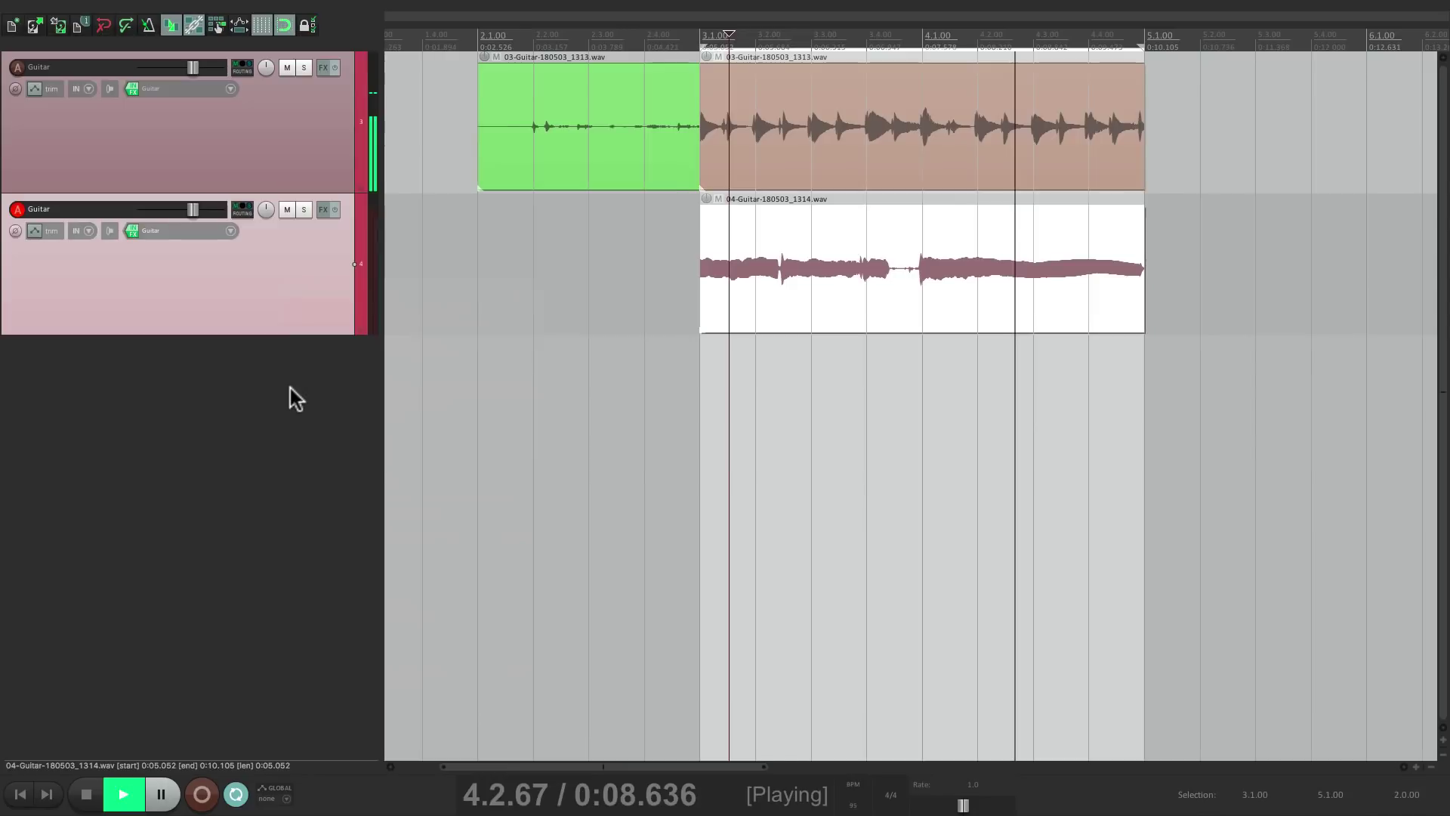
double_click(280, 412)
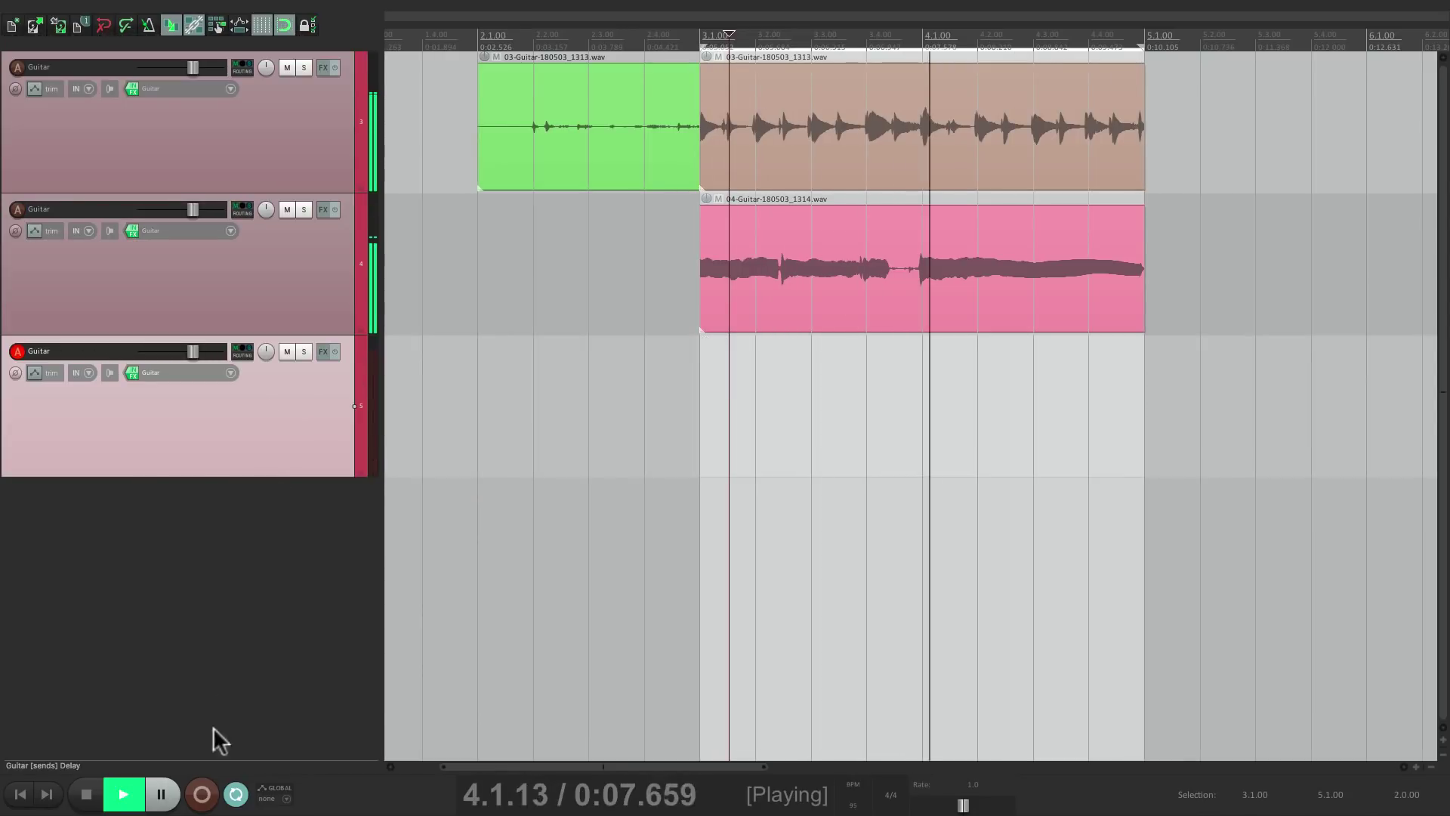
Loop-record takes on the third Guitar track, and end recording while playback continues
left_click(201, 794)
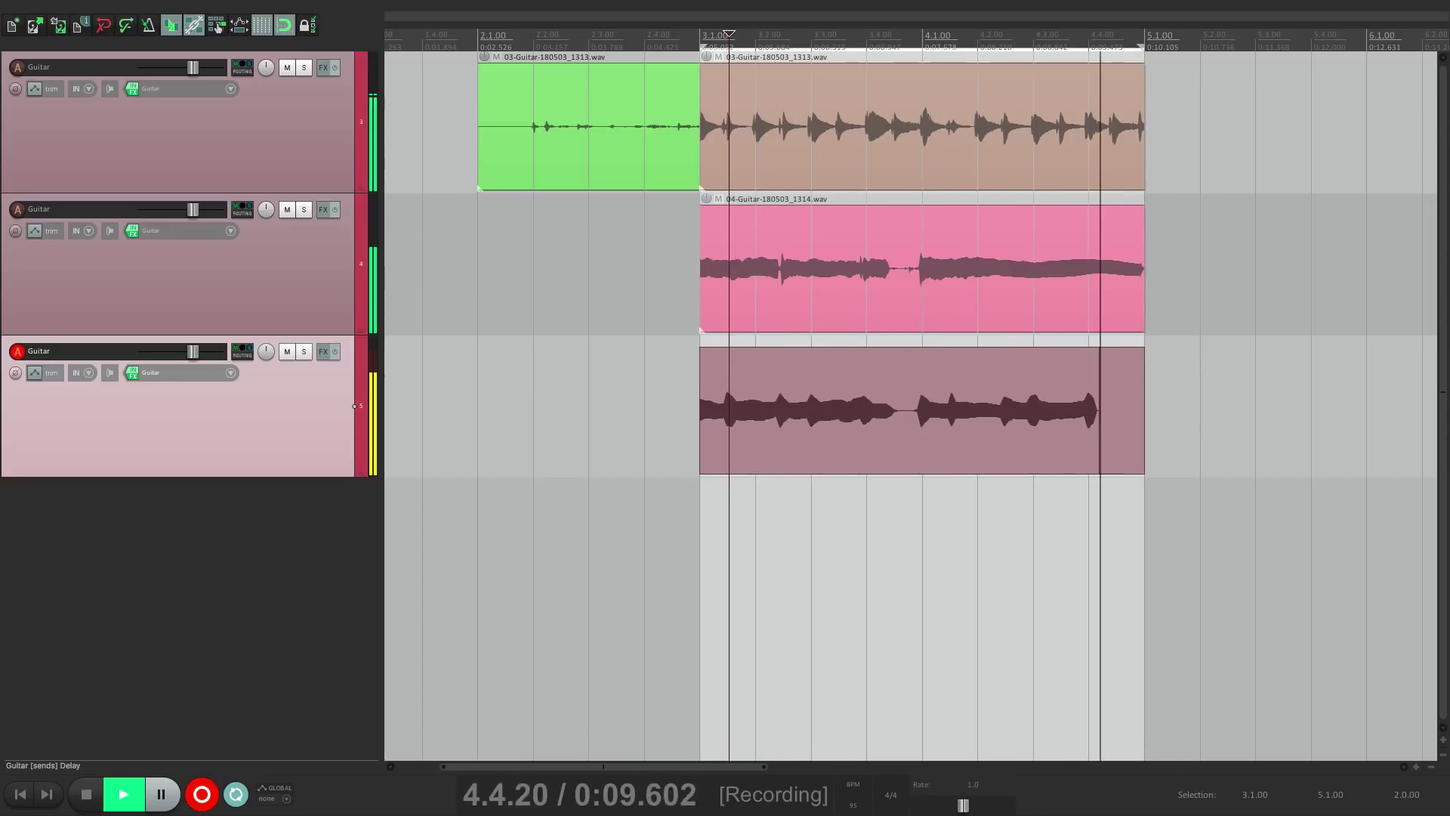
key("ctrl+r")
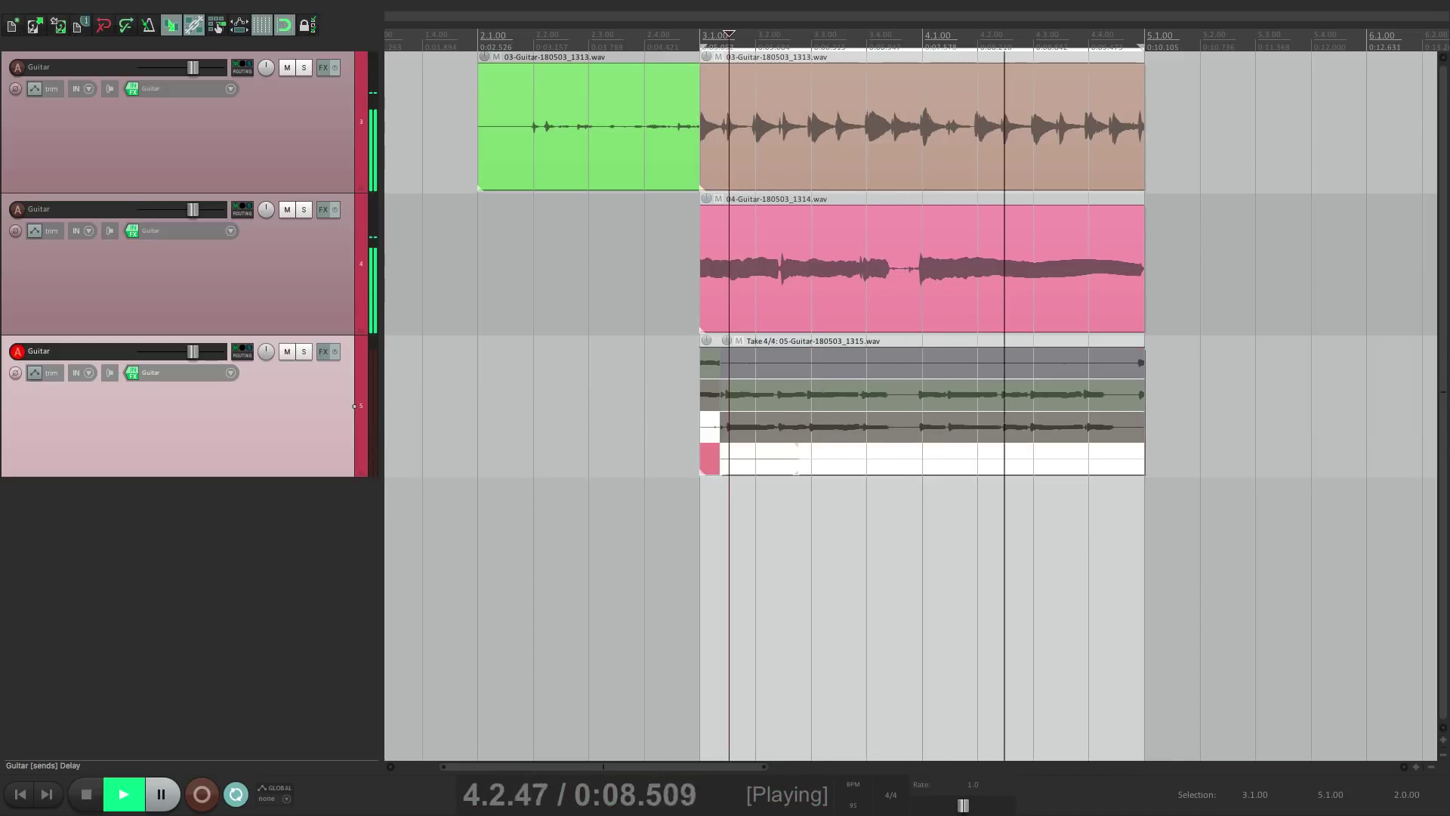
Crop the recorded item on the third Guitar track to take 3
left_click(796, 426)
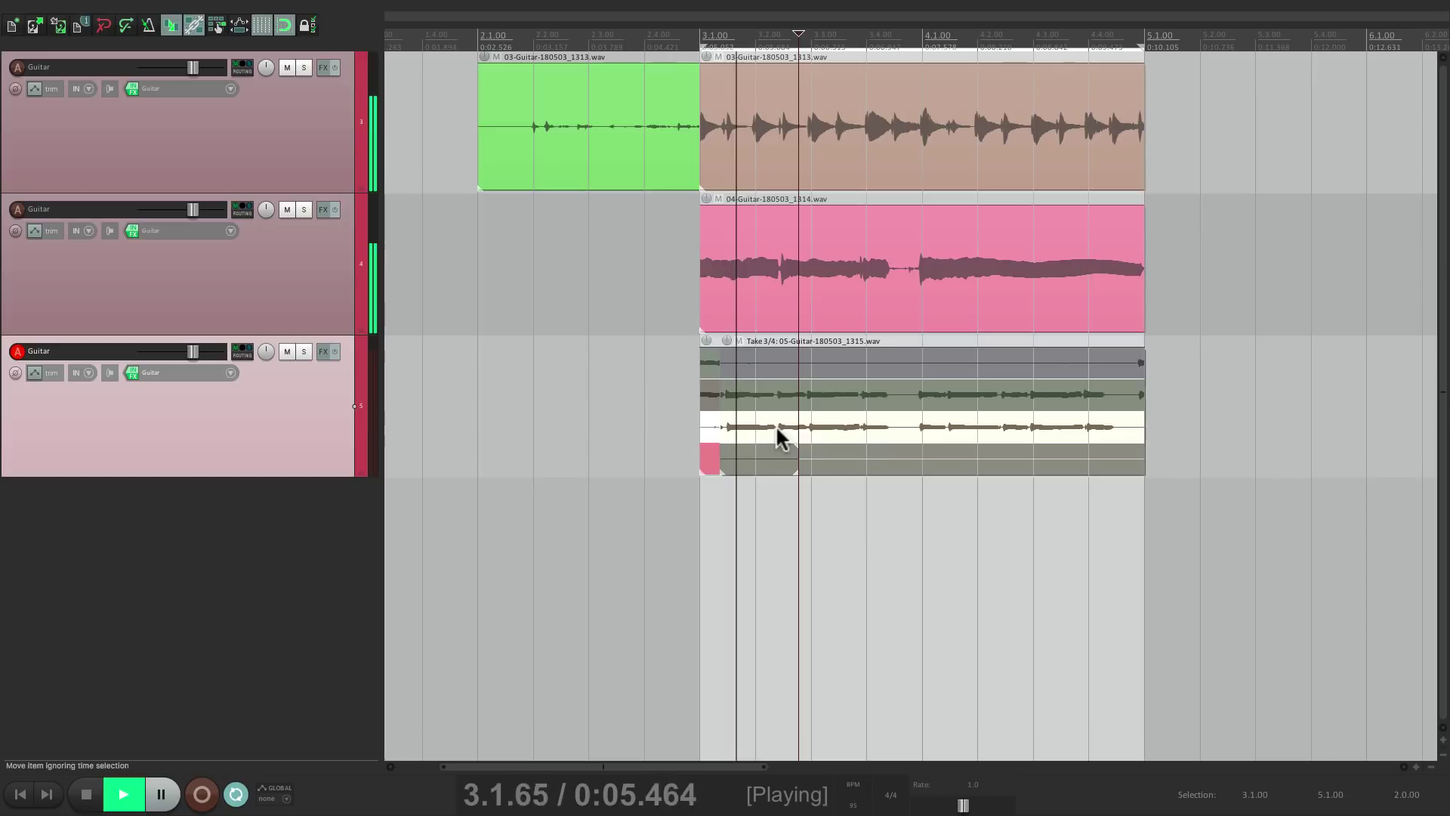
right_click(776, 425)
mouse_move(745, 343)
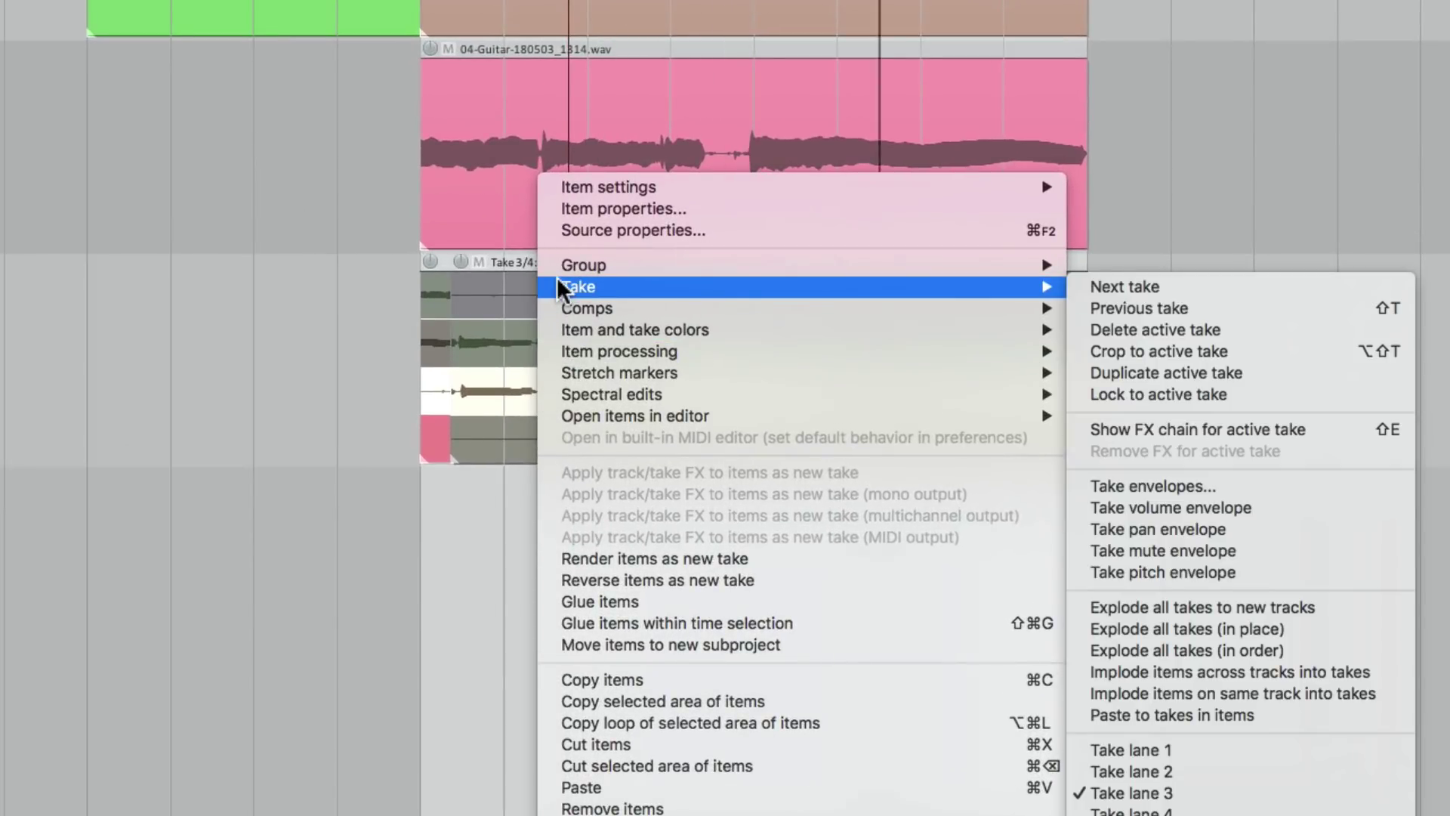
left_click(1263, 347)
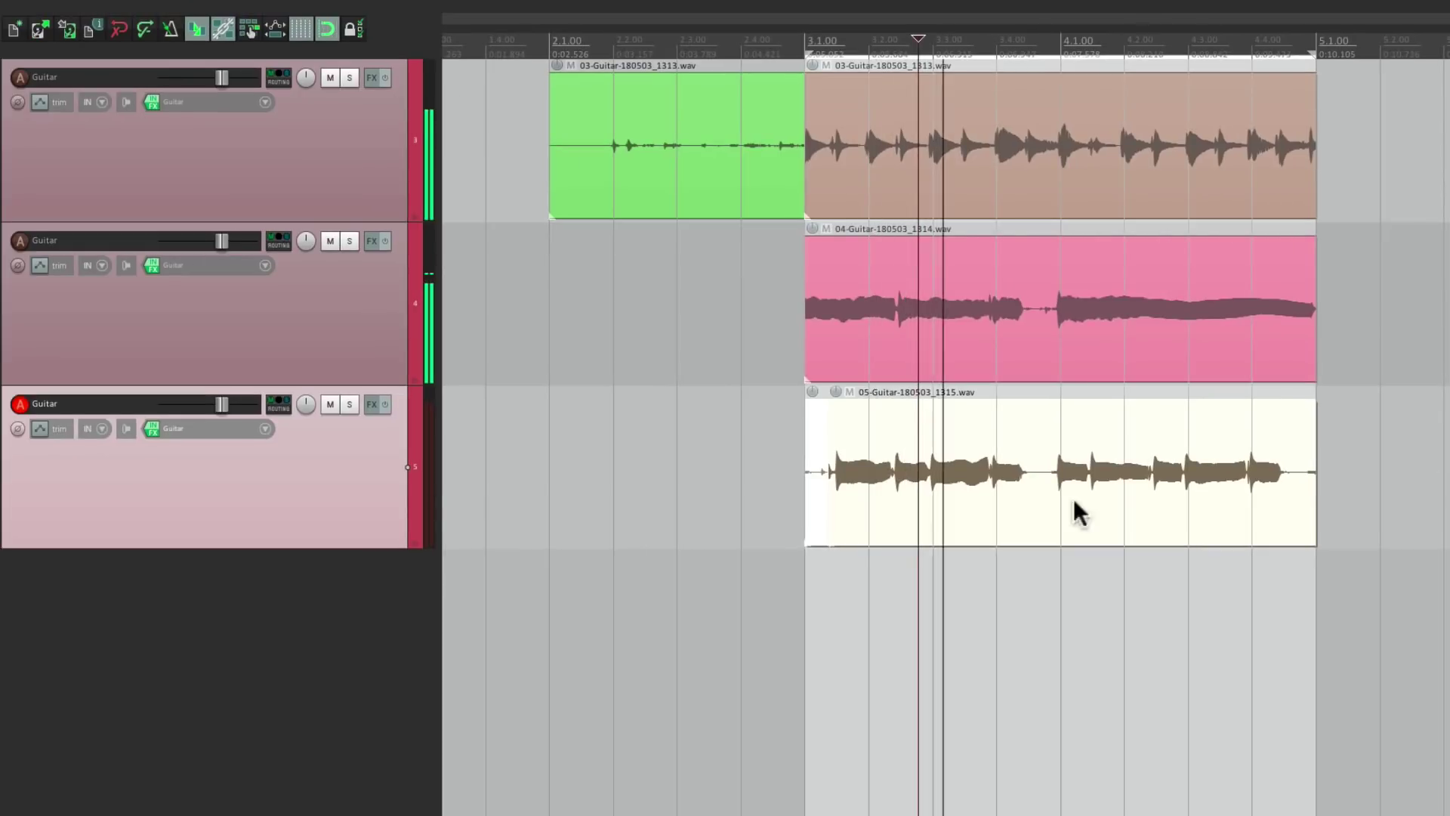
Duplicate the third Guitar track and clear the recorded item from the copy to get an empty fourth track
right_click(320, 471)
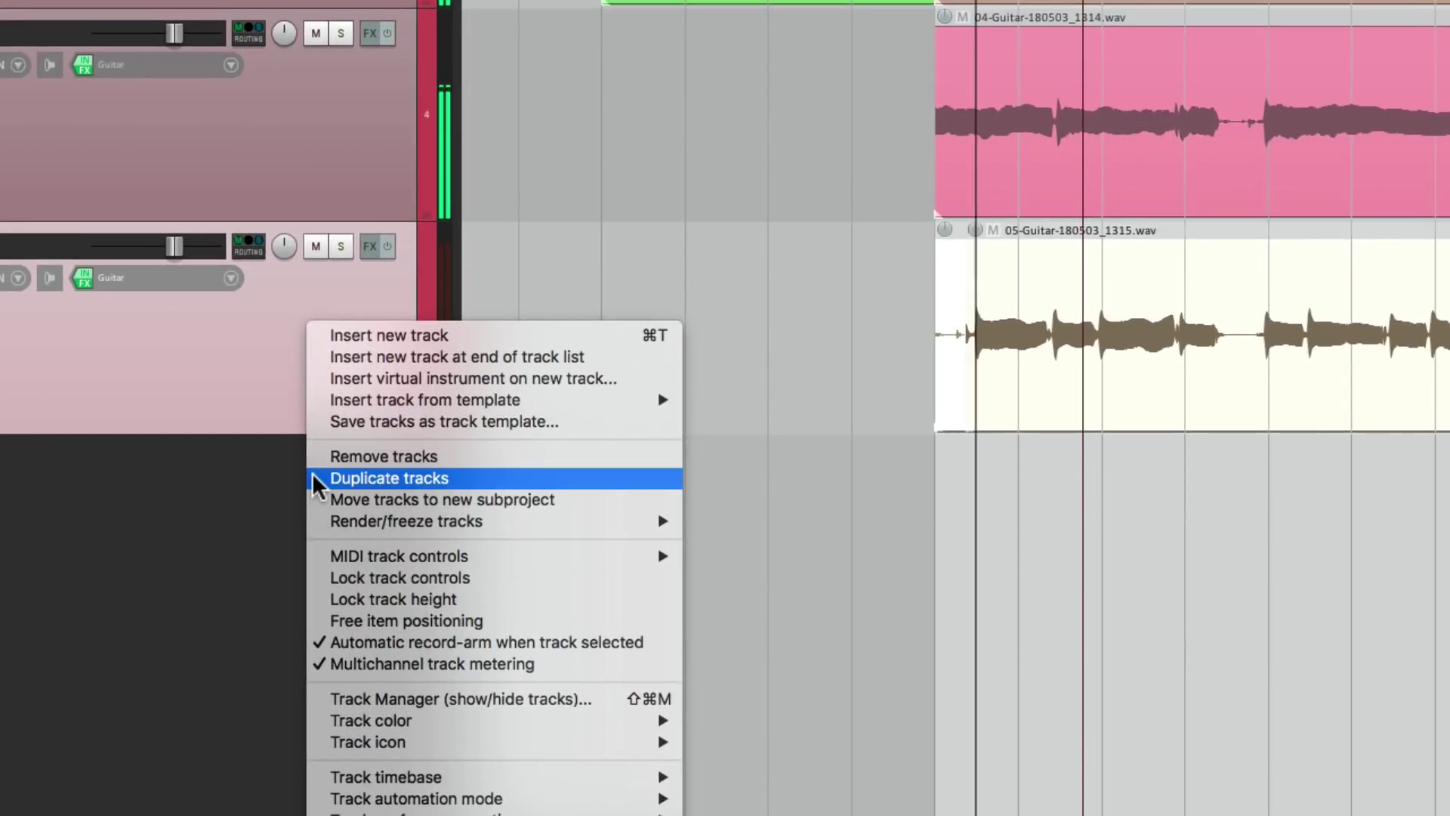
key("Escape")
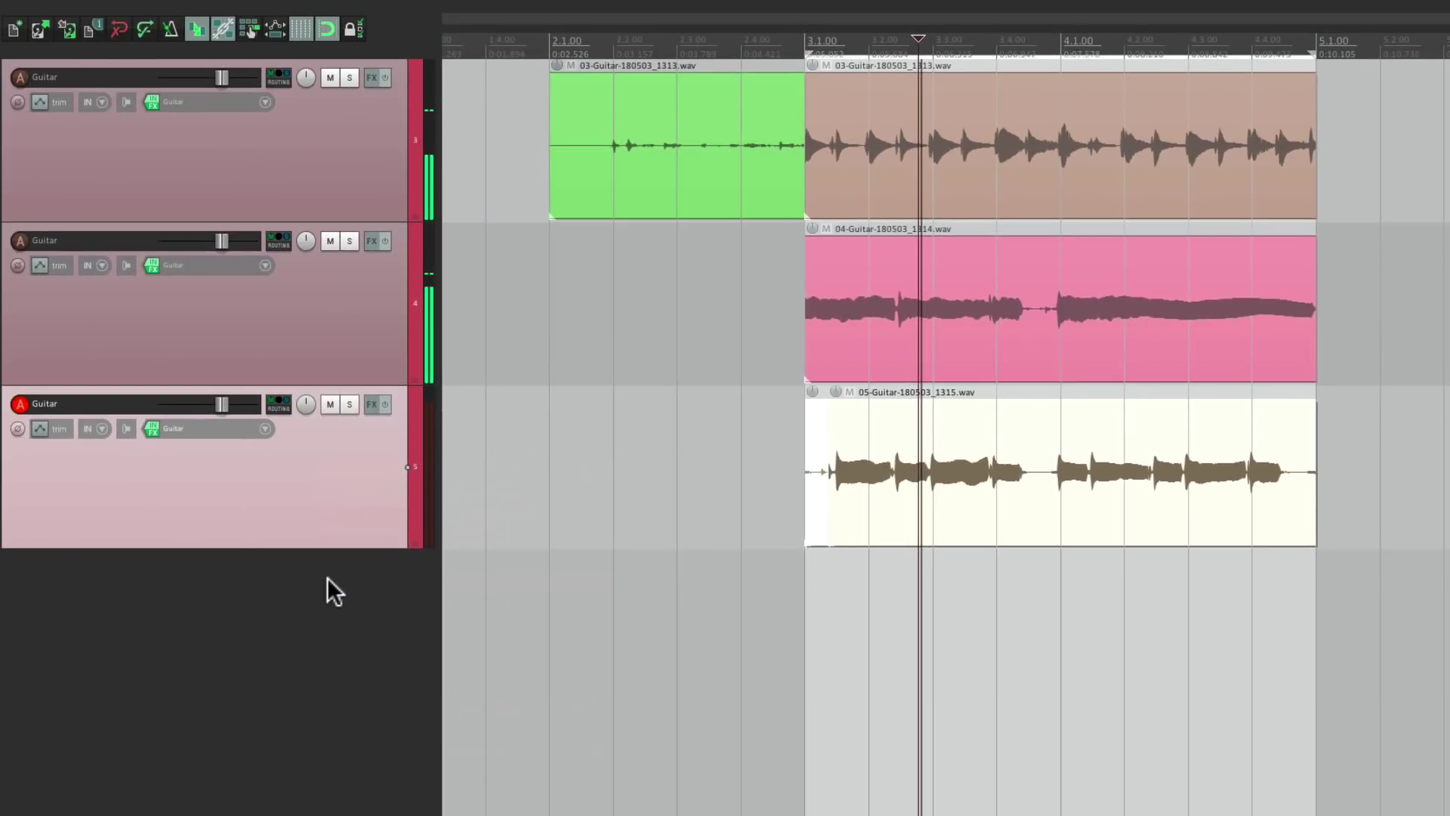
double_click(328, 577)
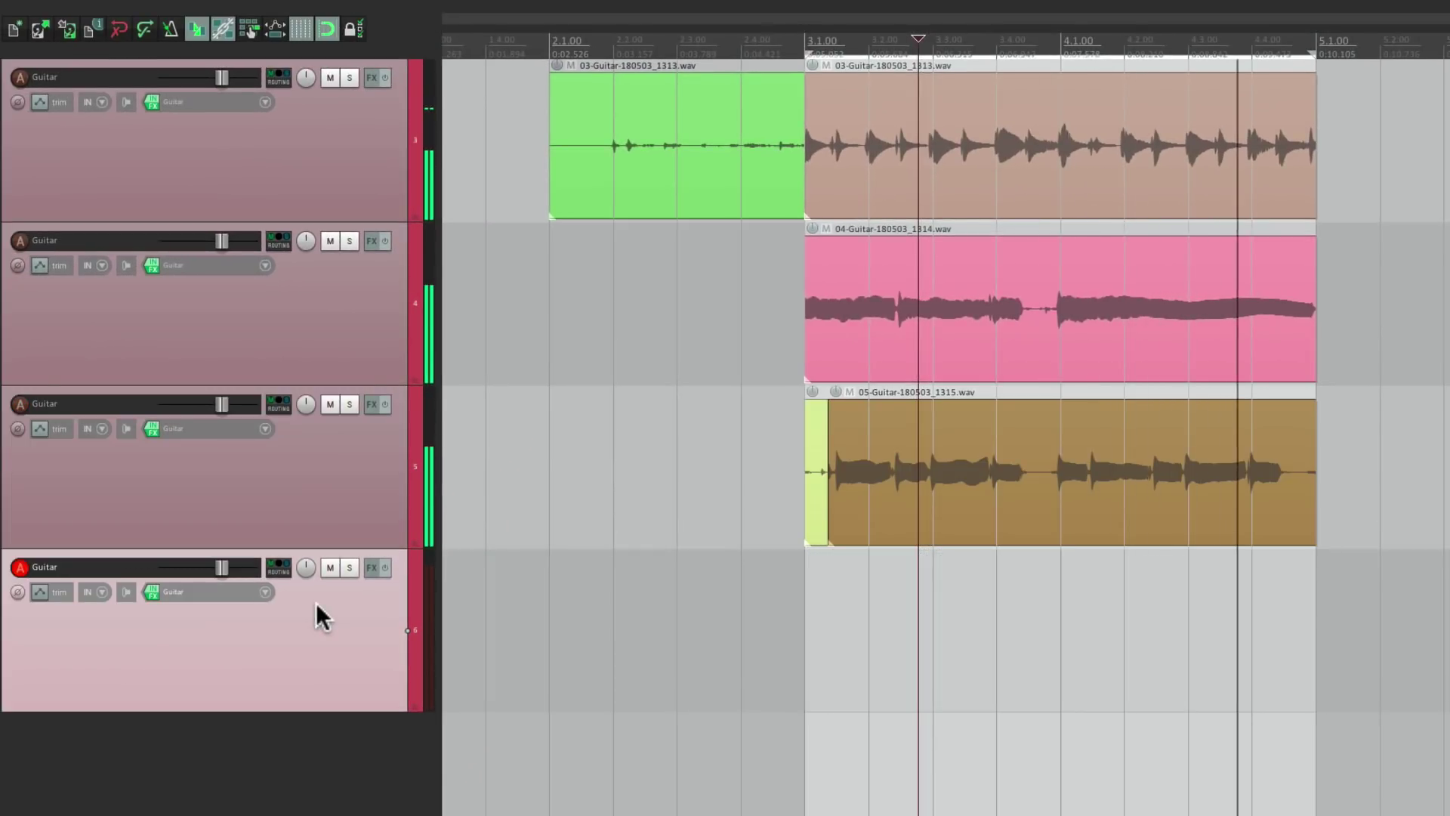
Loop-record takes on the fourth Guitar track and crop the resulting item to take 3
key("ctrl+r")
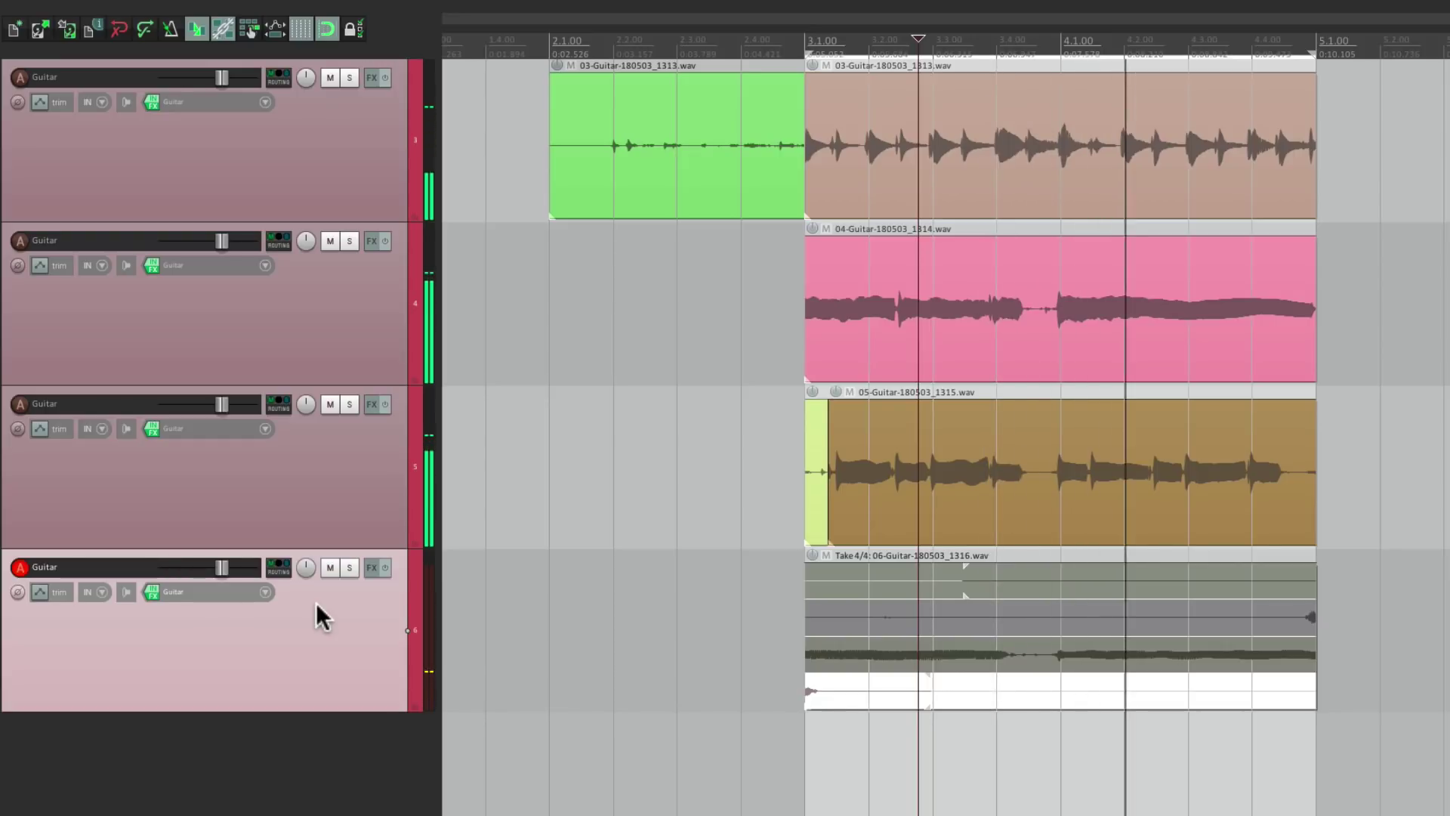
right_click(840, 647)
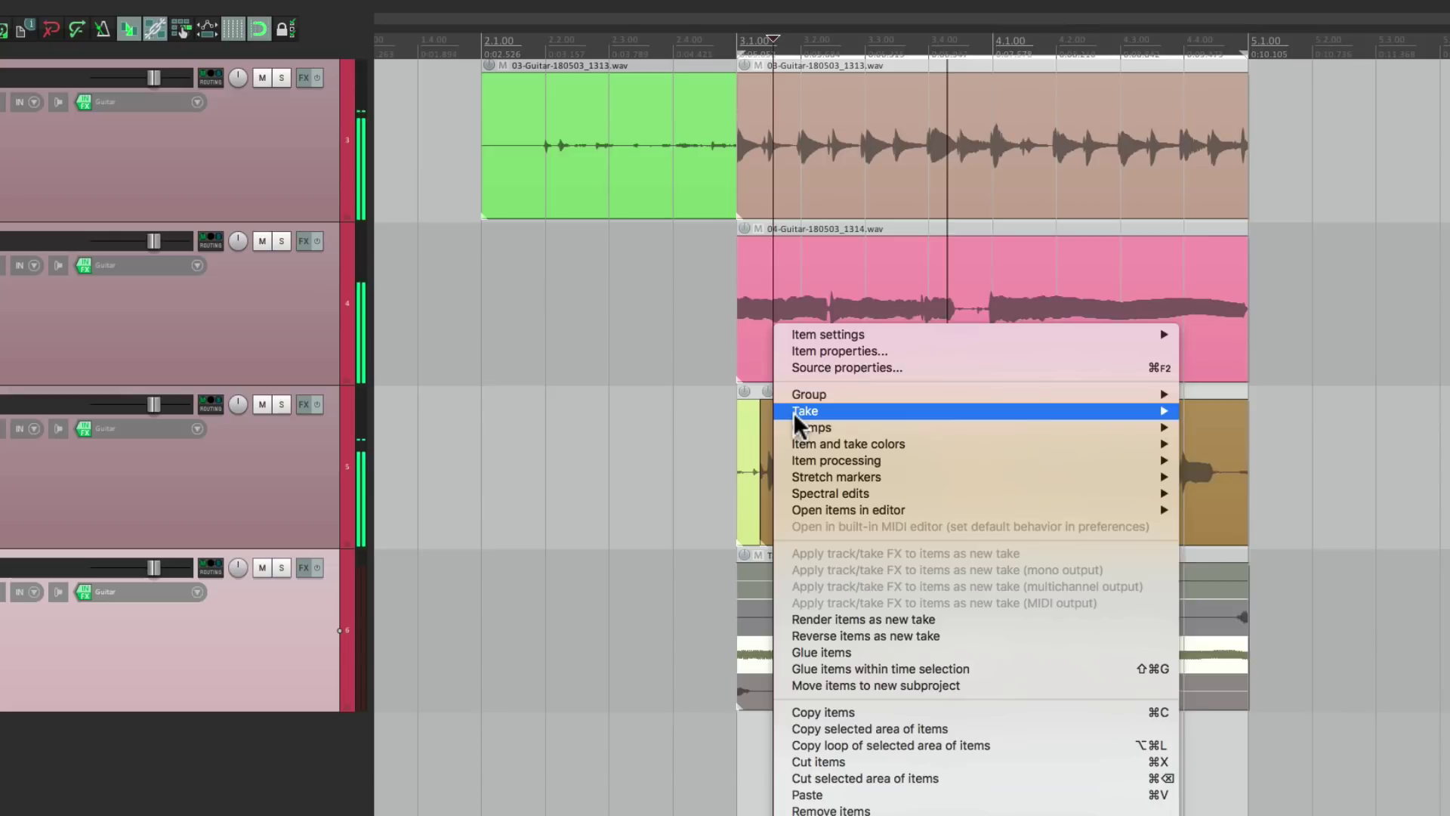
mouse_move(795, 414)
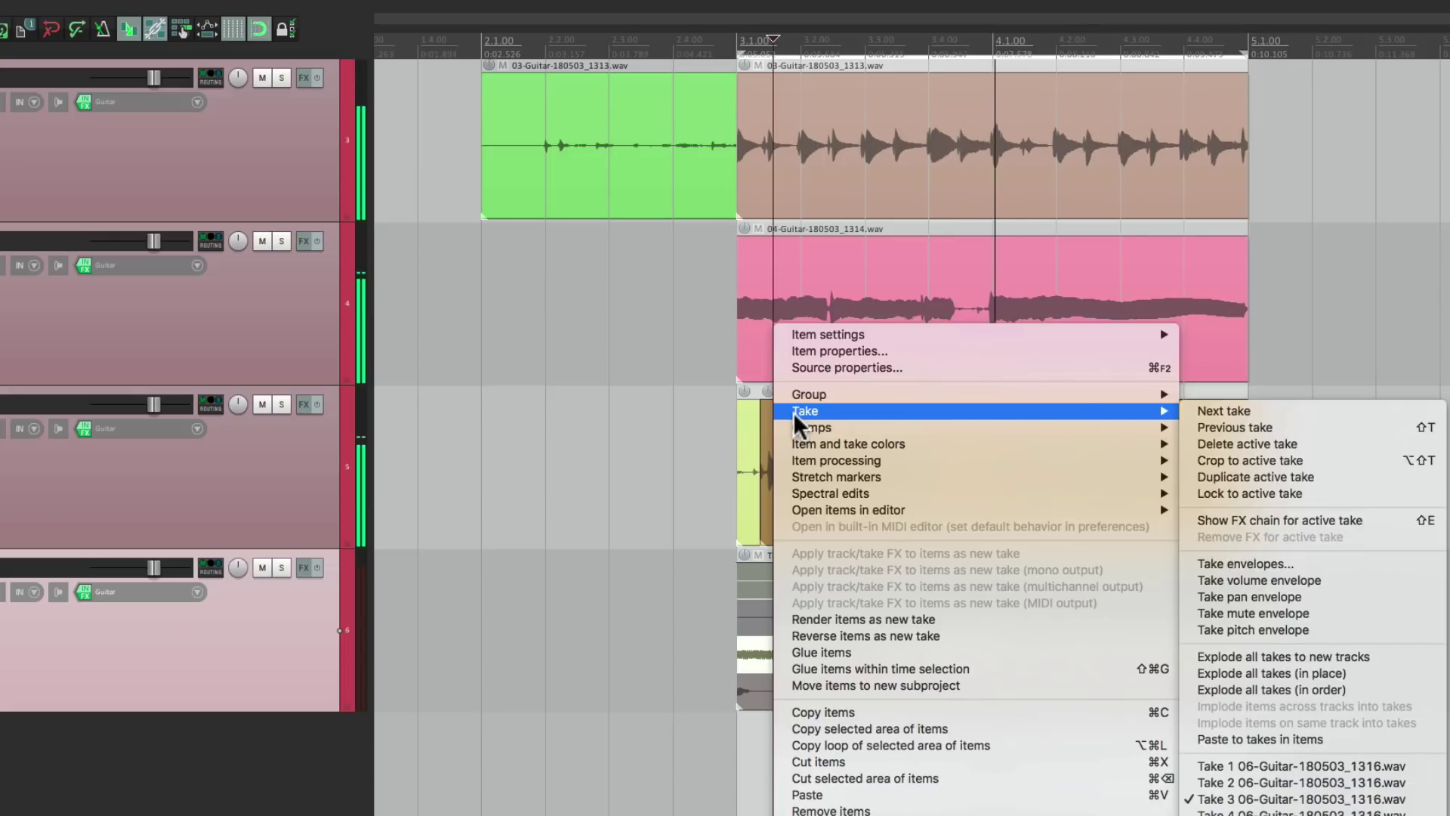
left_click(1275, 460)
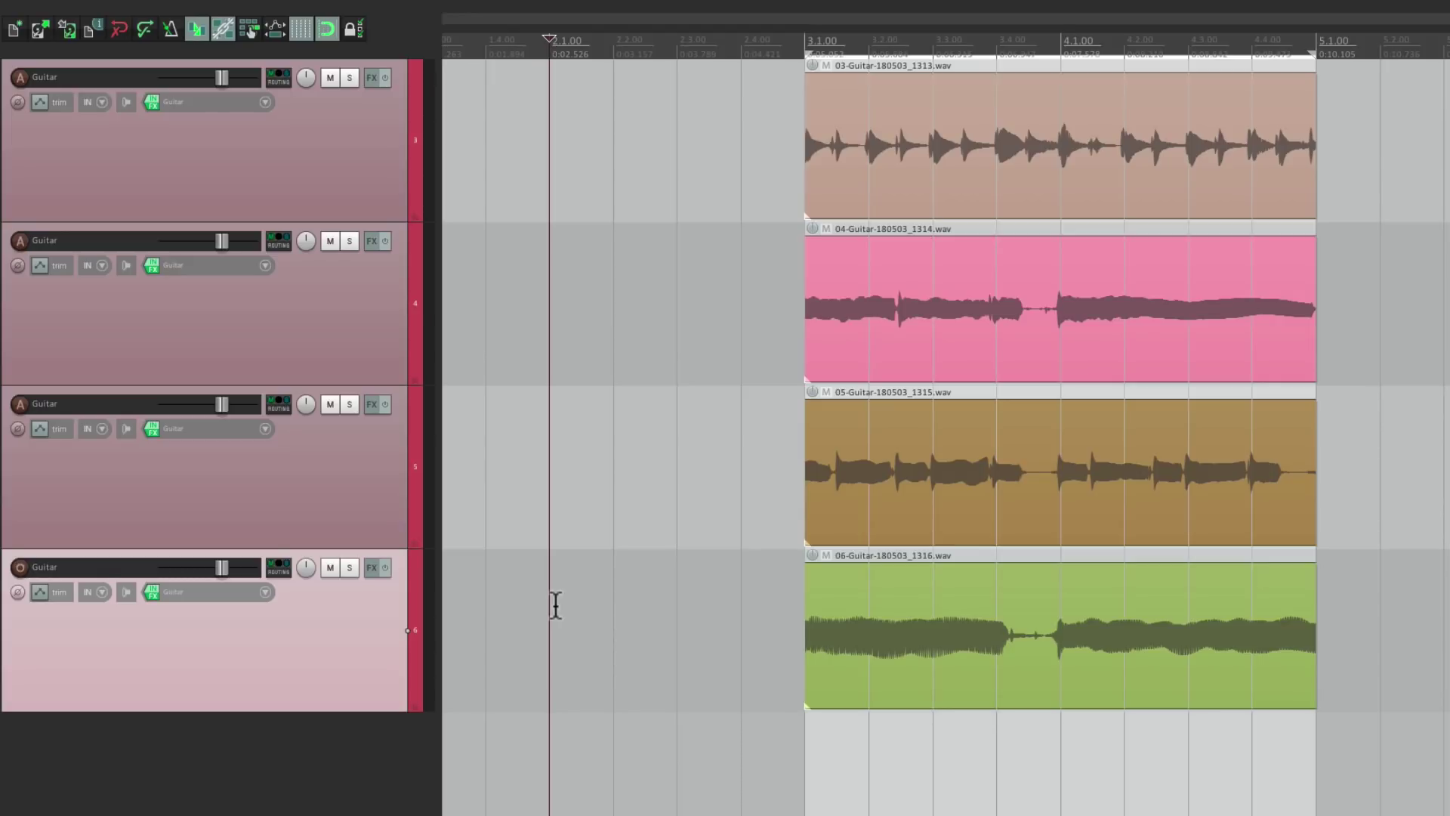
Undo the loop recordings and duplicated tracks, going back to a single empty Guitar track
key("ctrl+z")
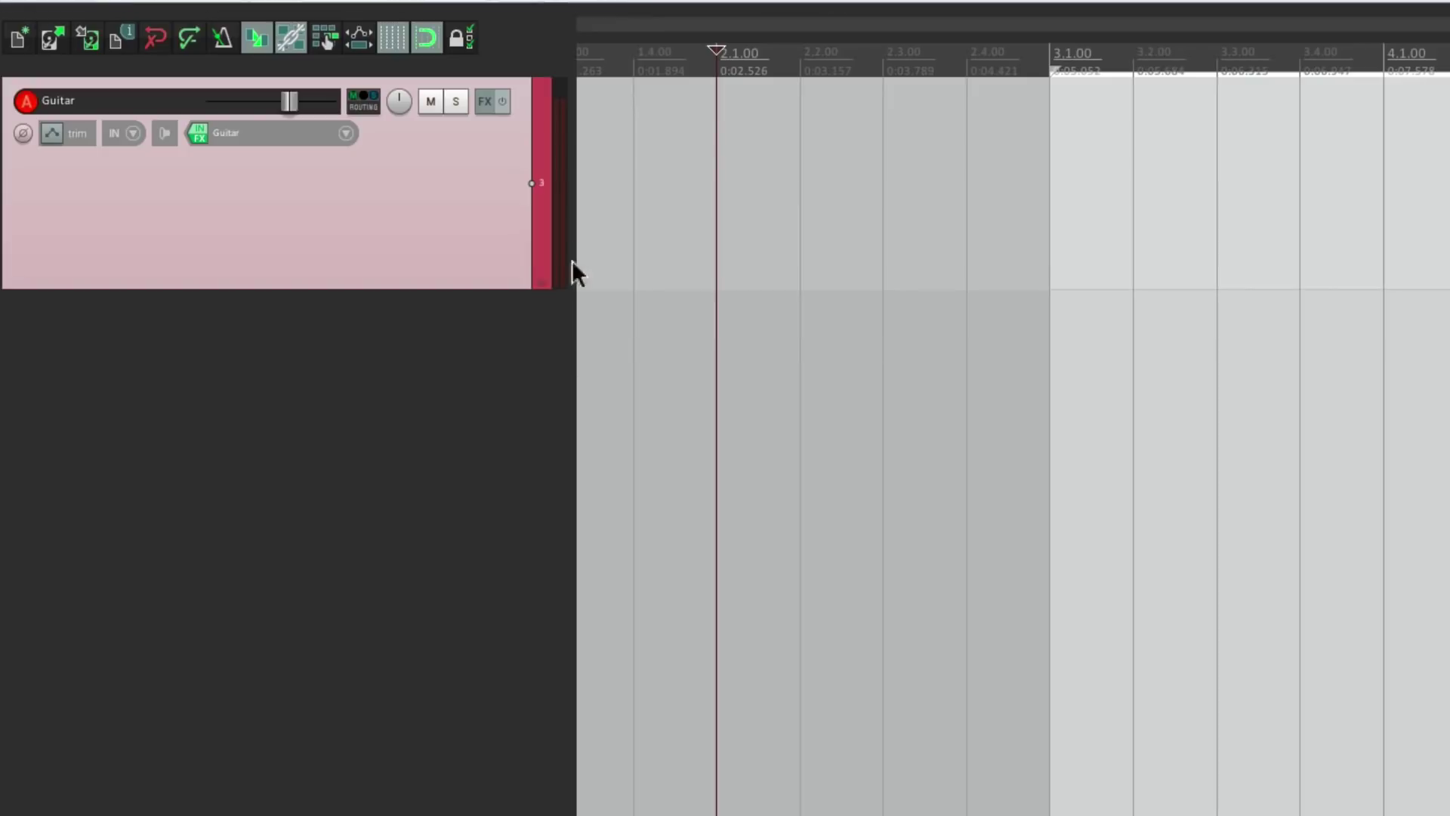
Start a new custom action from the action list and add "Transport: Record" as its first action
left_click(457, 9)
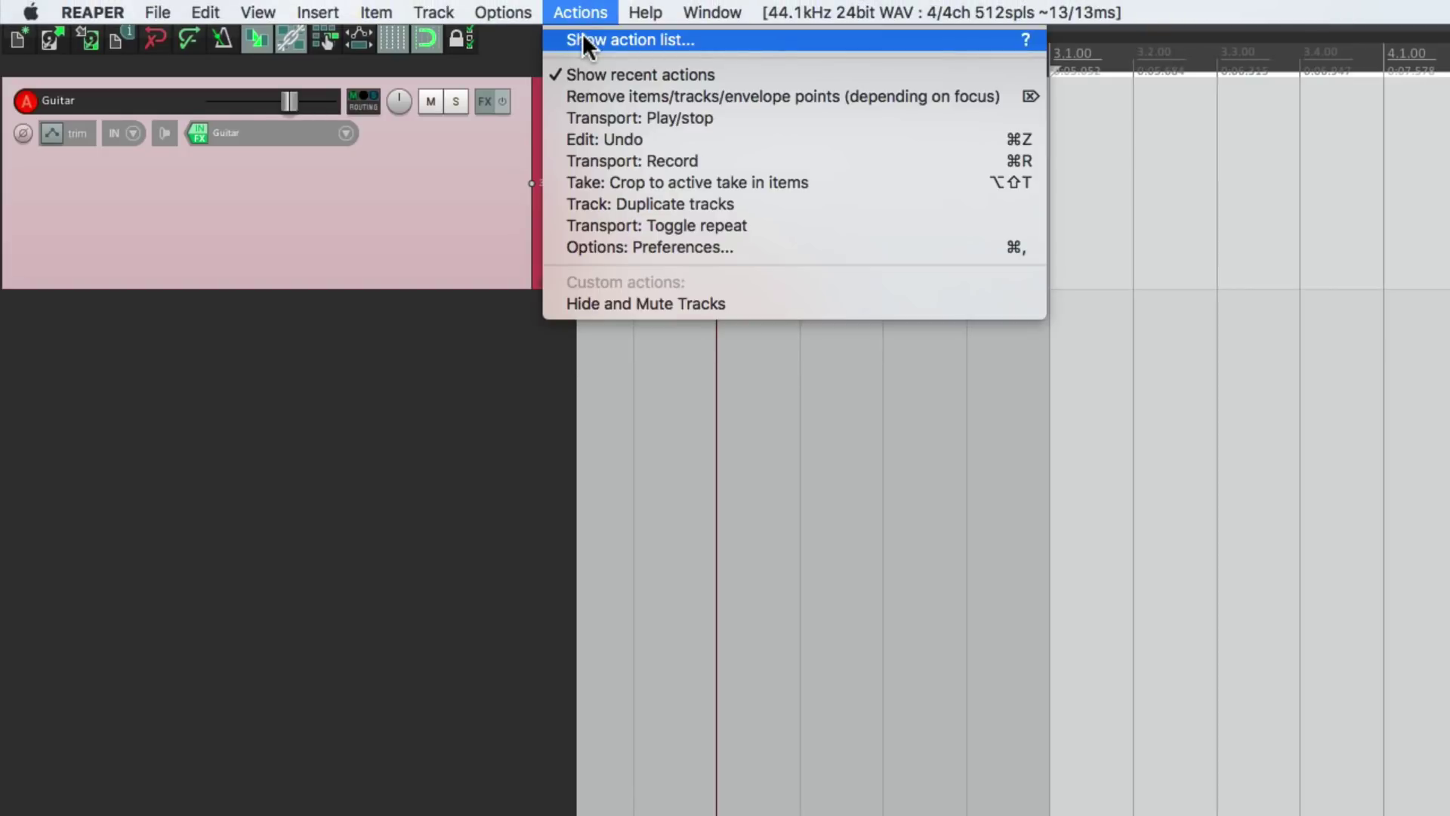
left_click(583, 40)
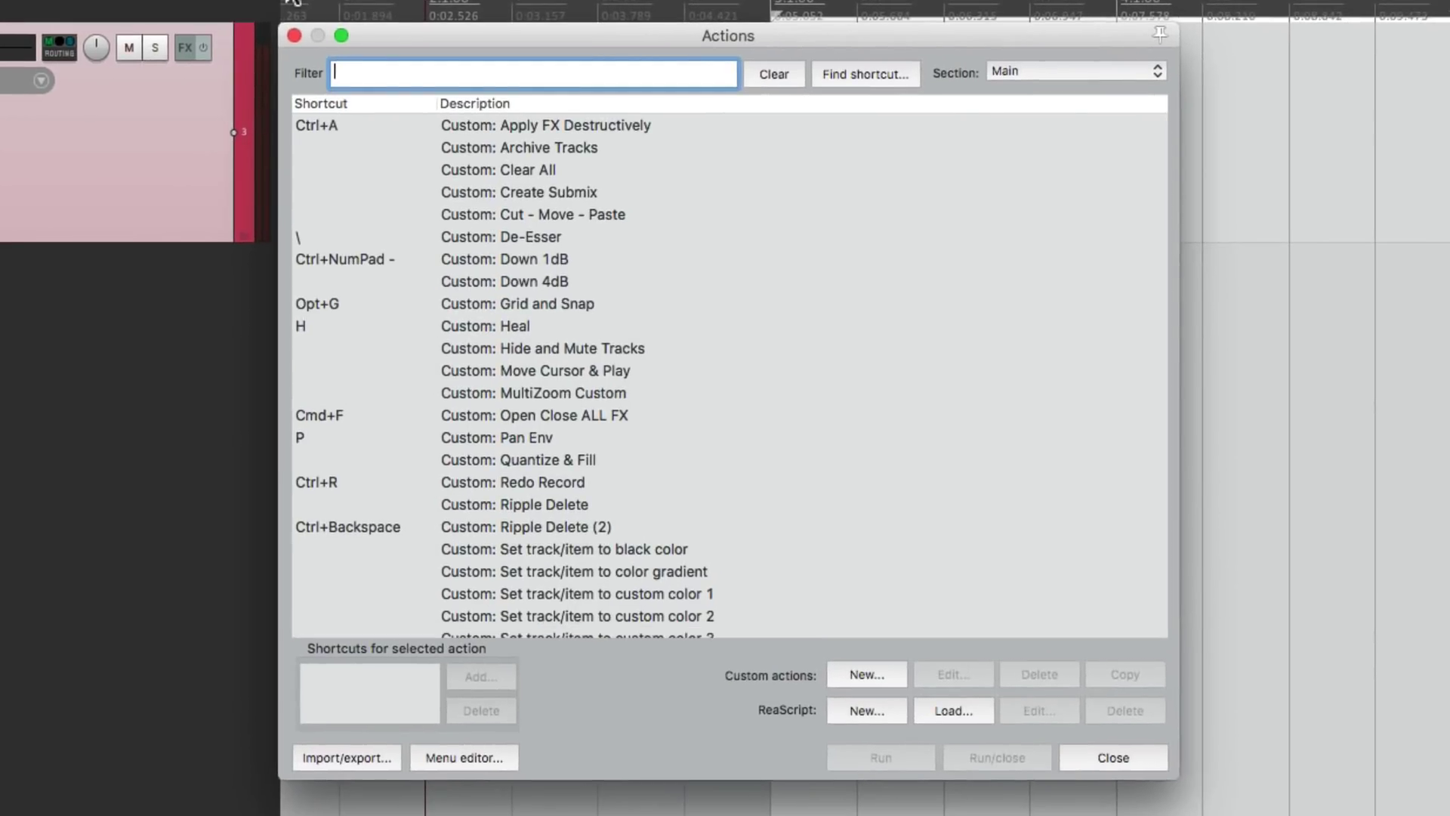
left_click(886, 665)
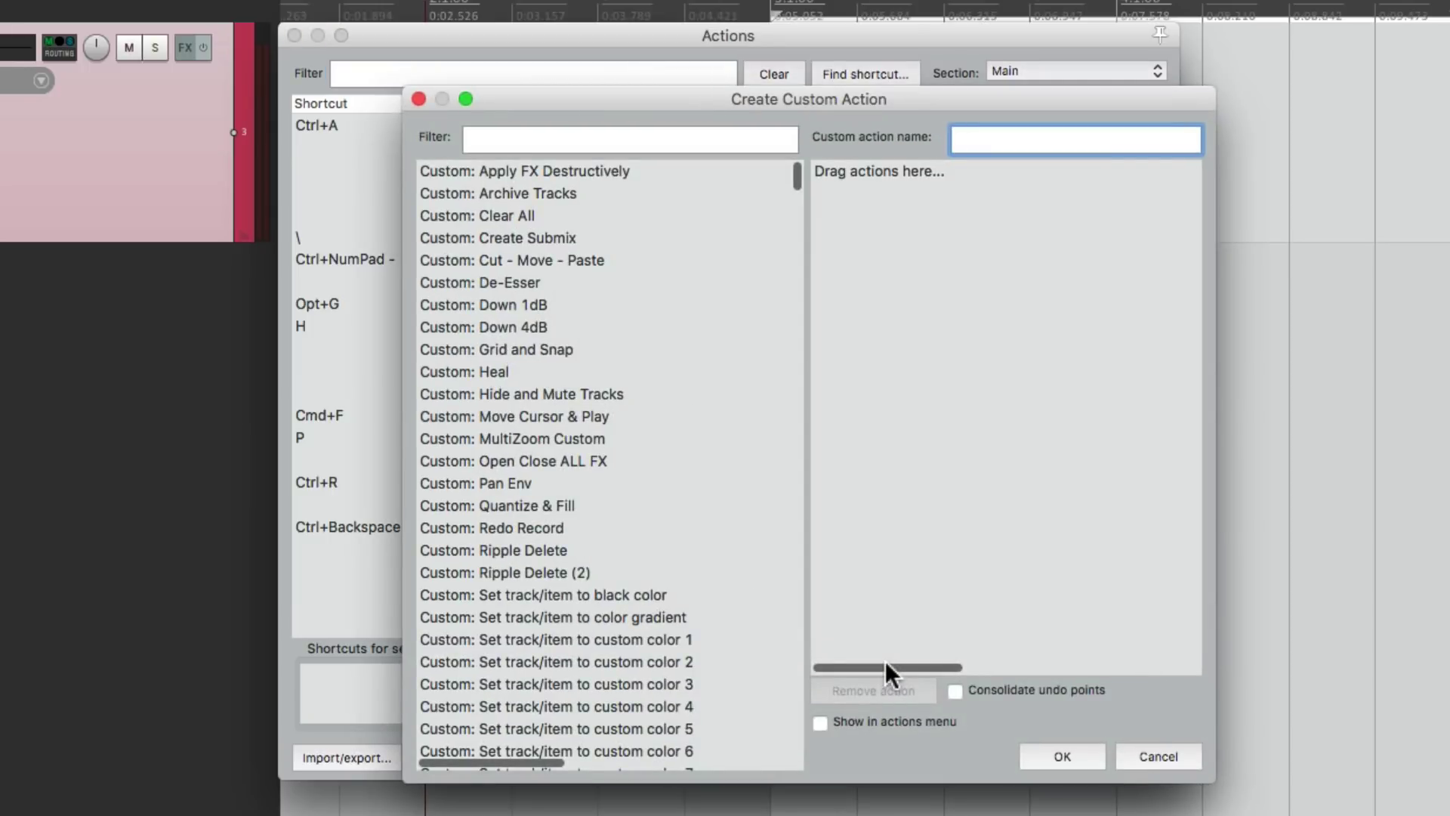
left_click(687, 138)
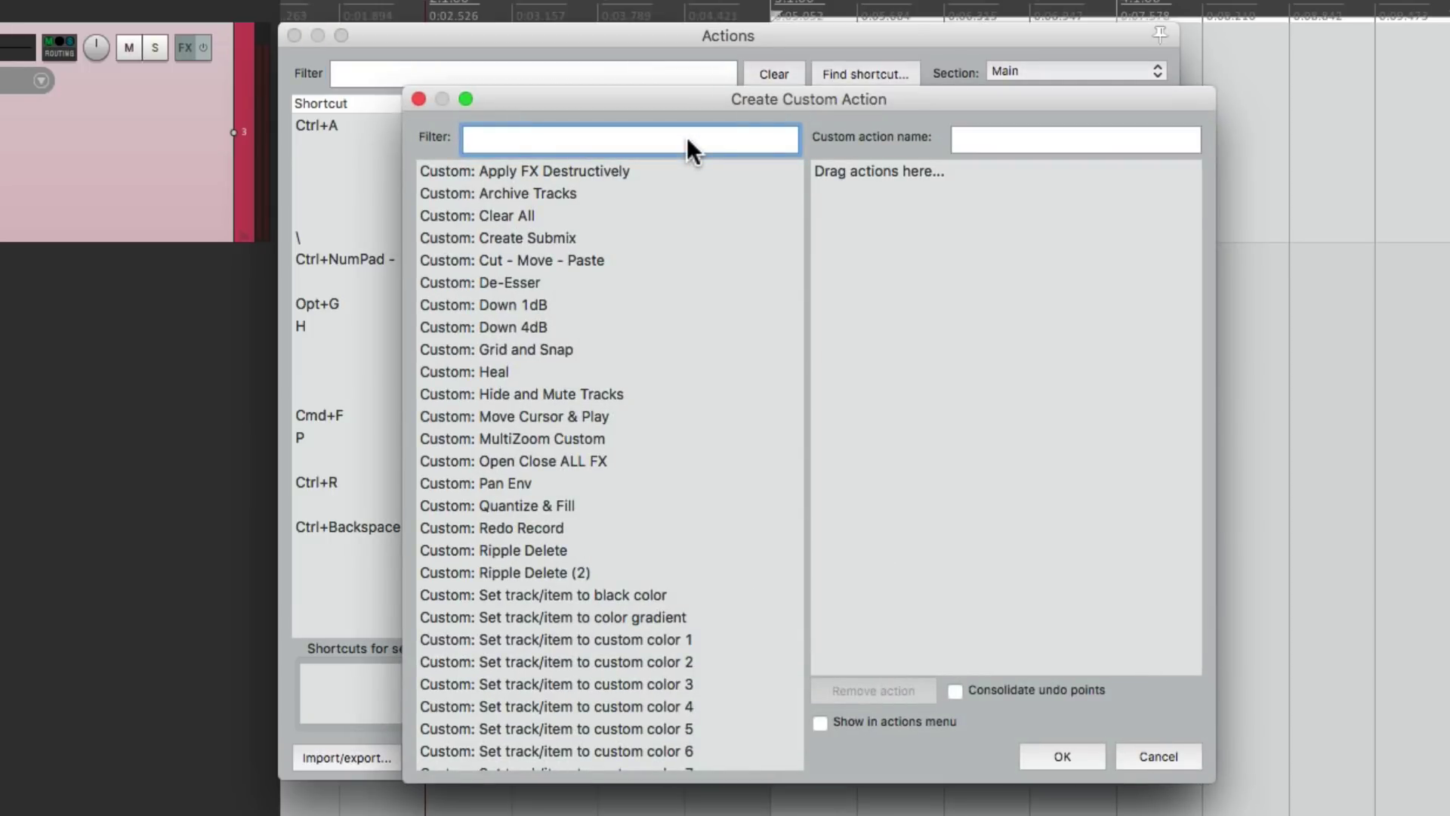
type("transport record")
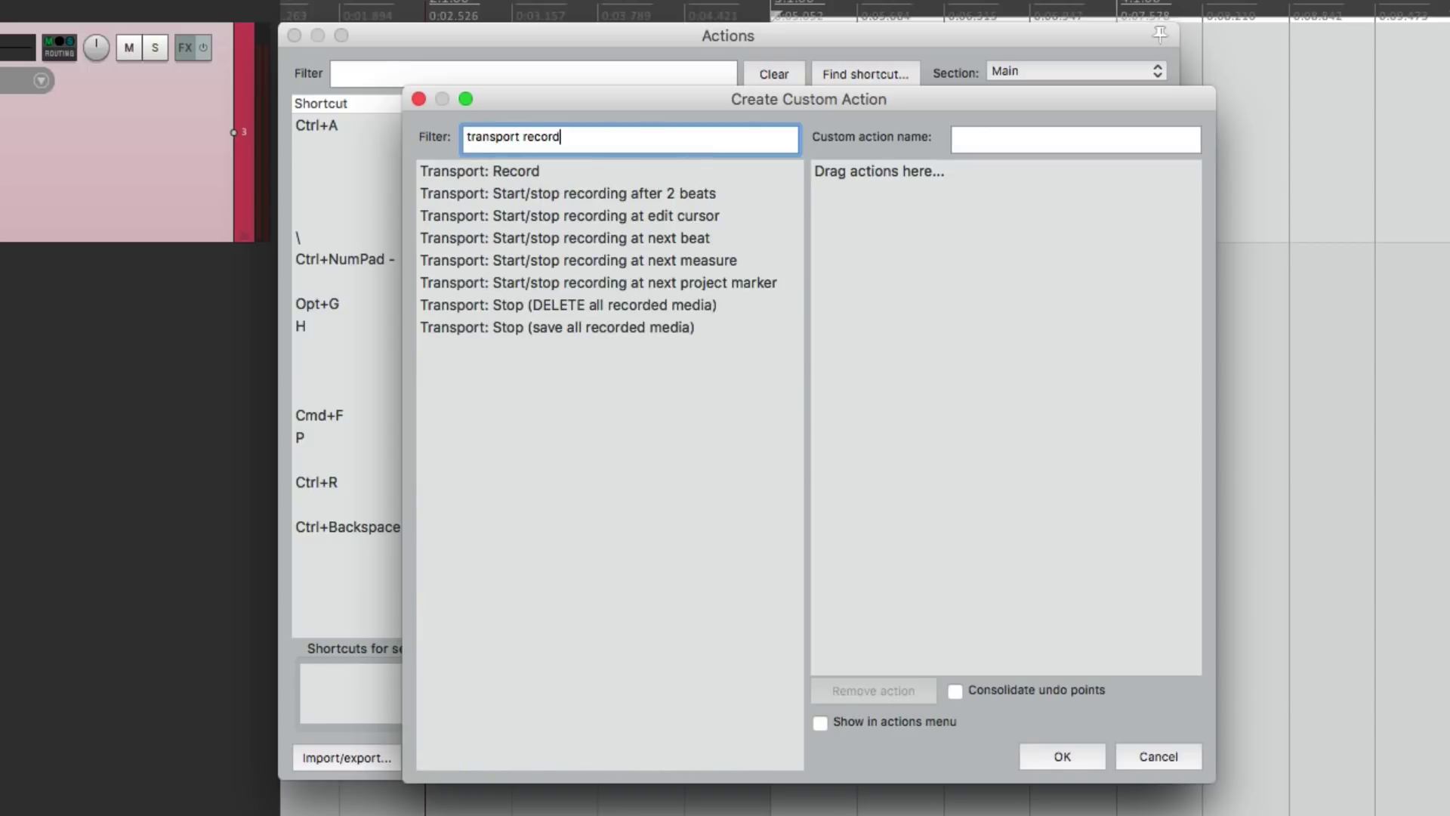
left_click(586, 173)
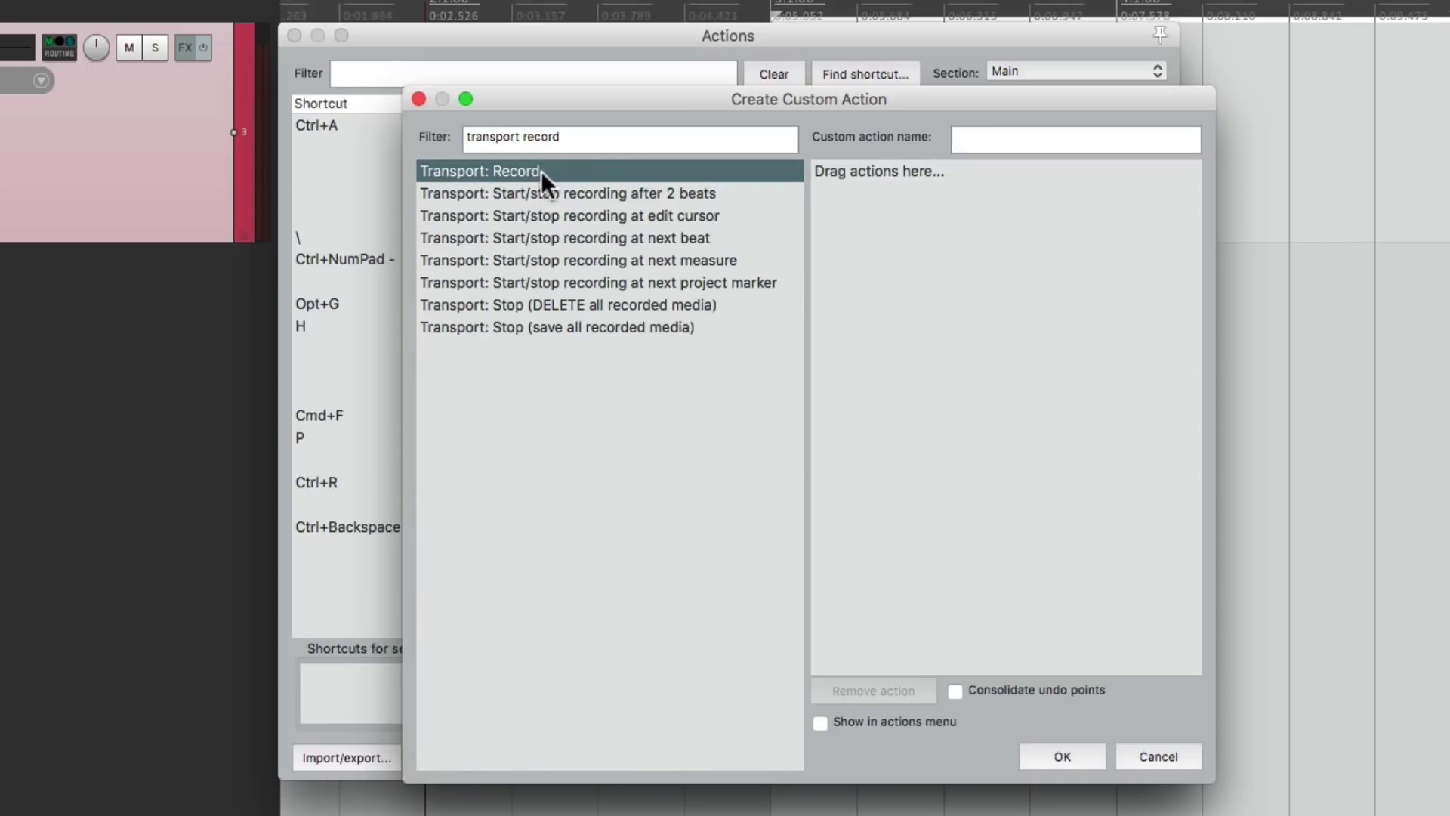
left_click_drag(531, 173, 1000, 192)
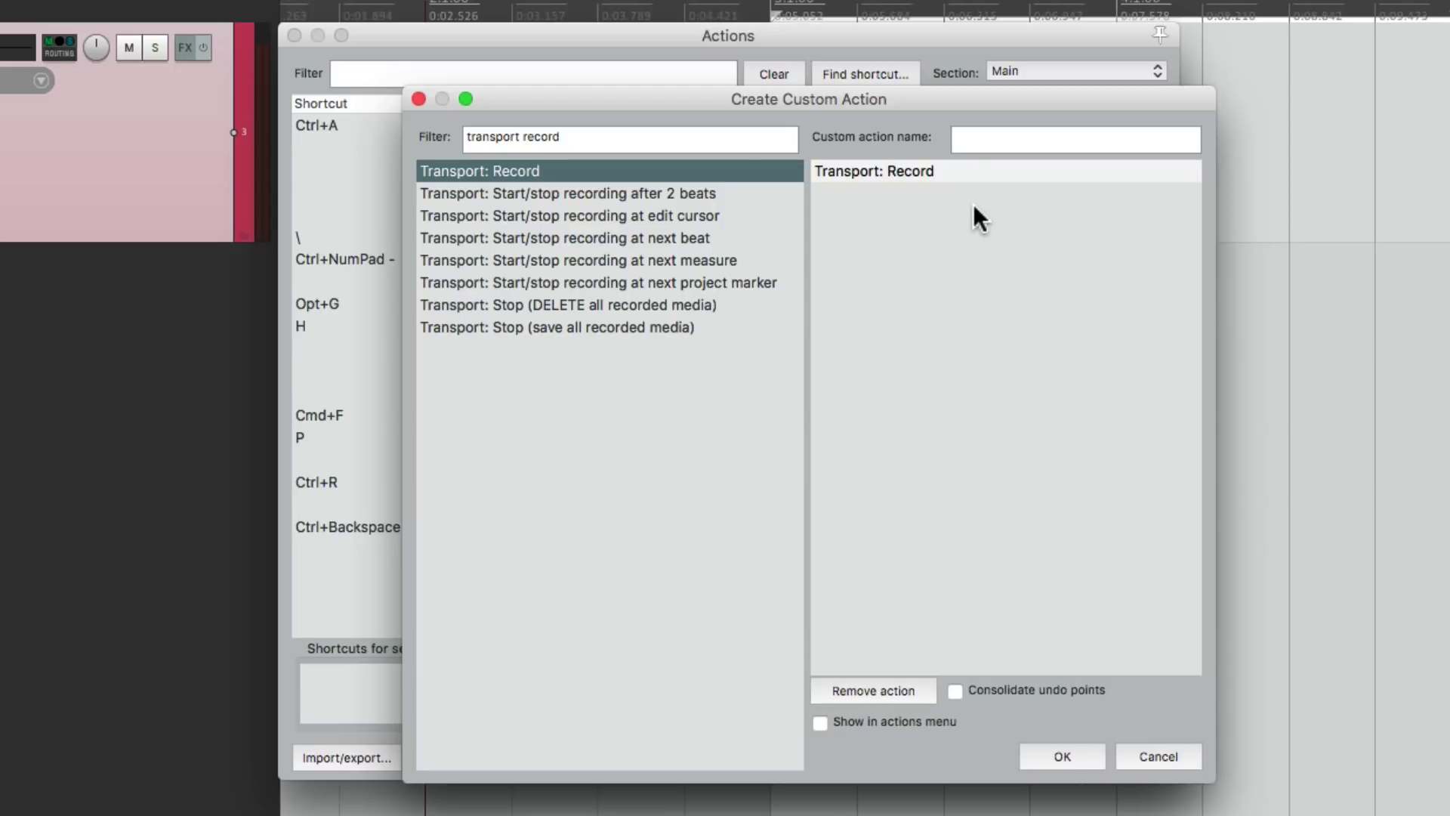
Add "Take: Switch items to previous take" to the custom action after the record action
left_click(725, 140)
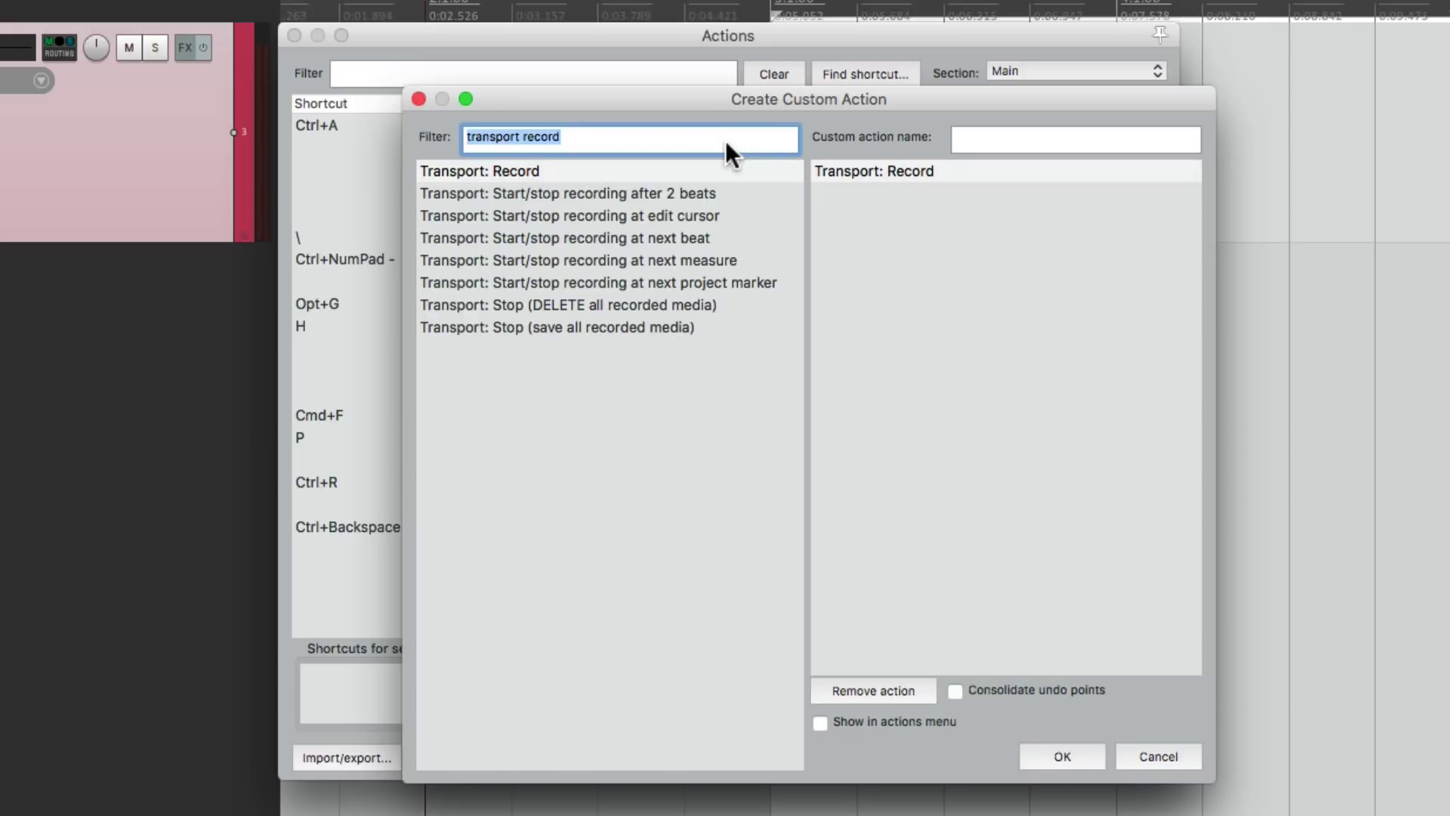
type("switch to previous")
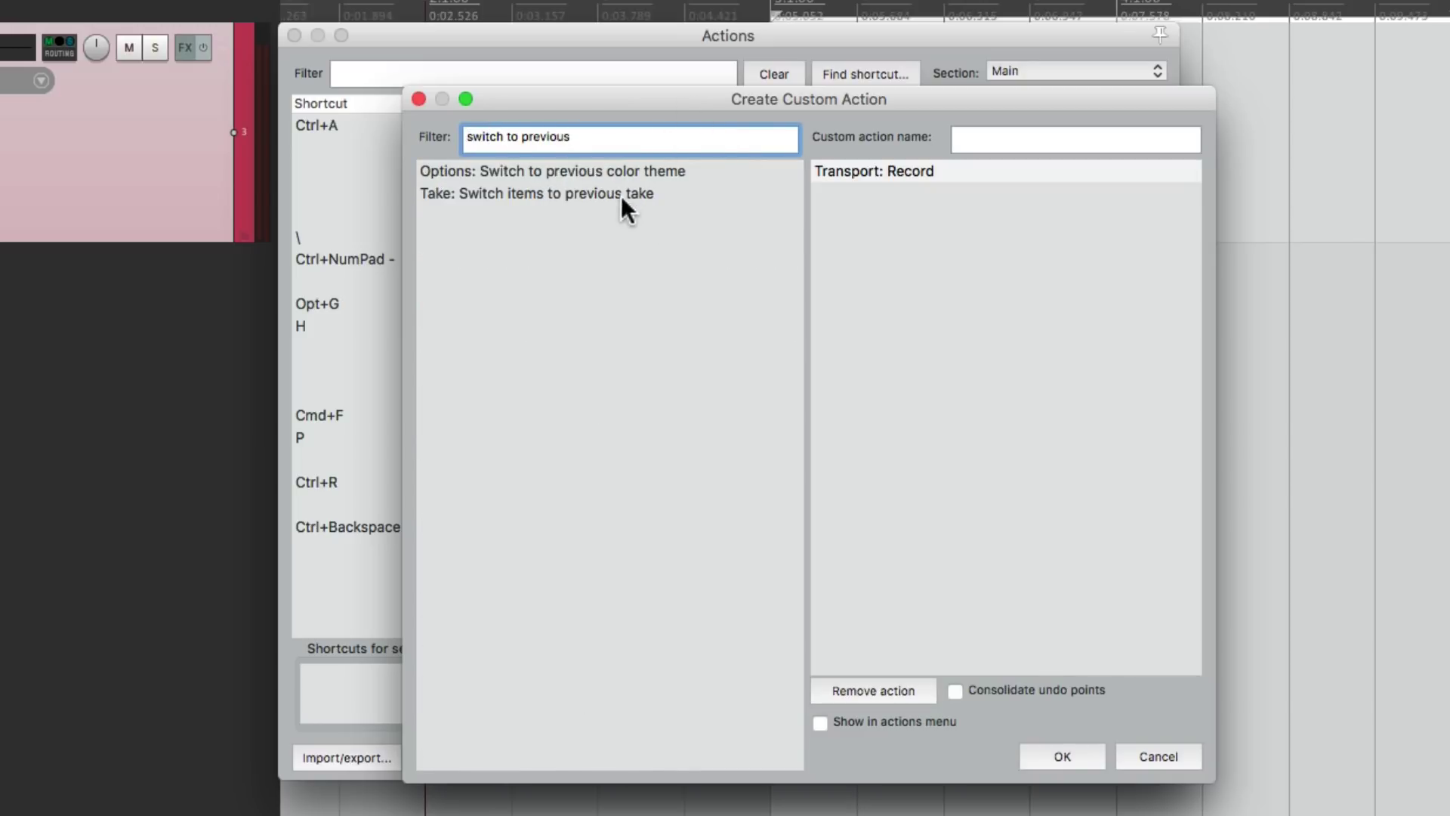
left_click(594, 195)
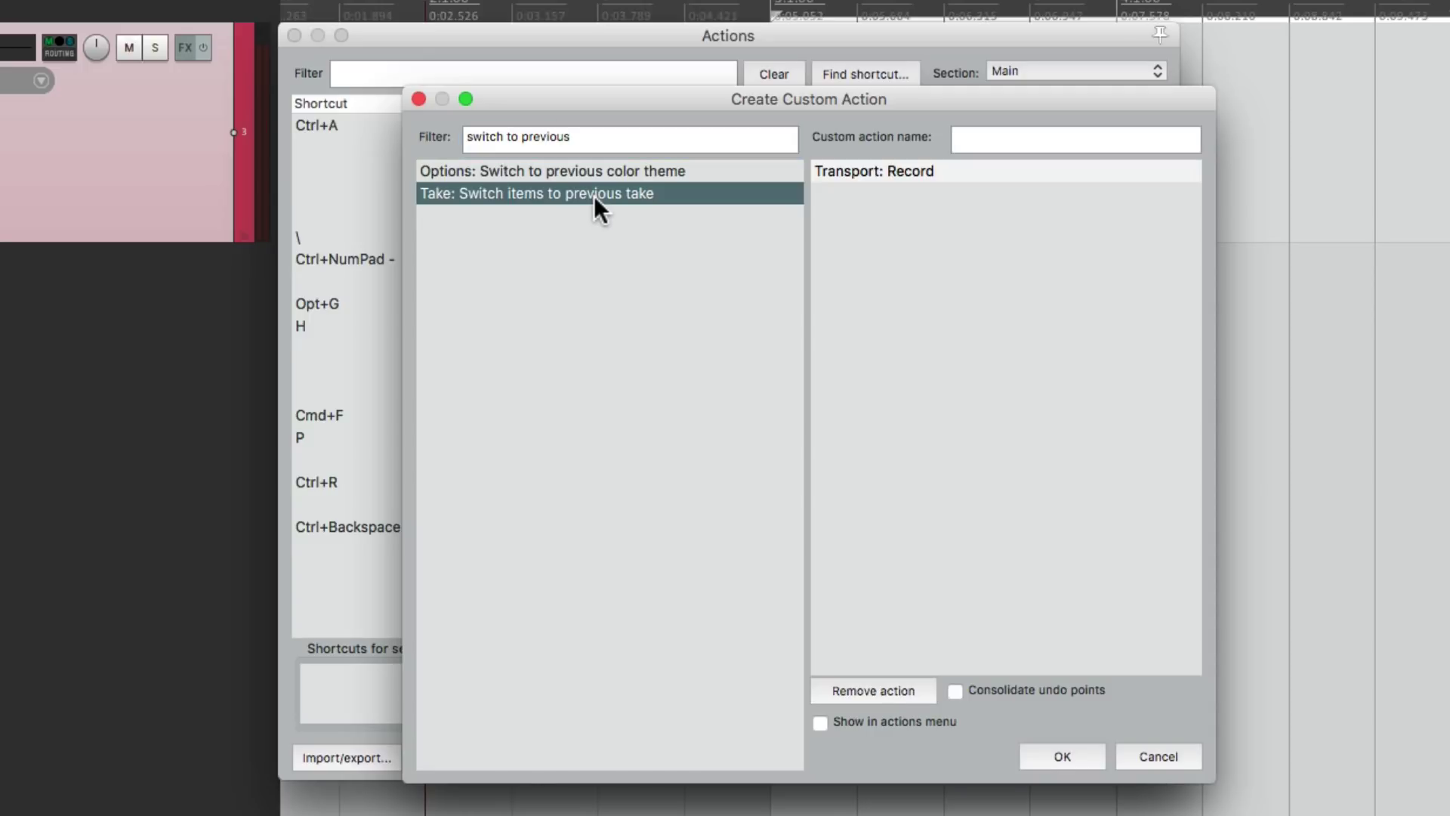
left_click_drag(566, 194, 914, 204)
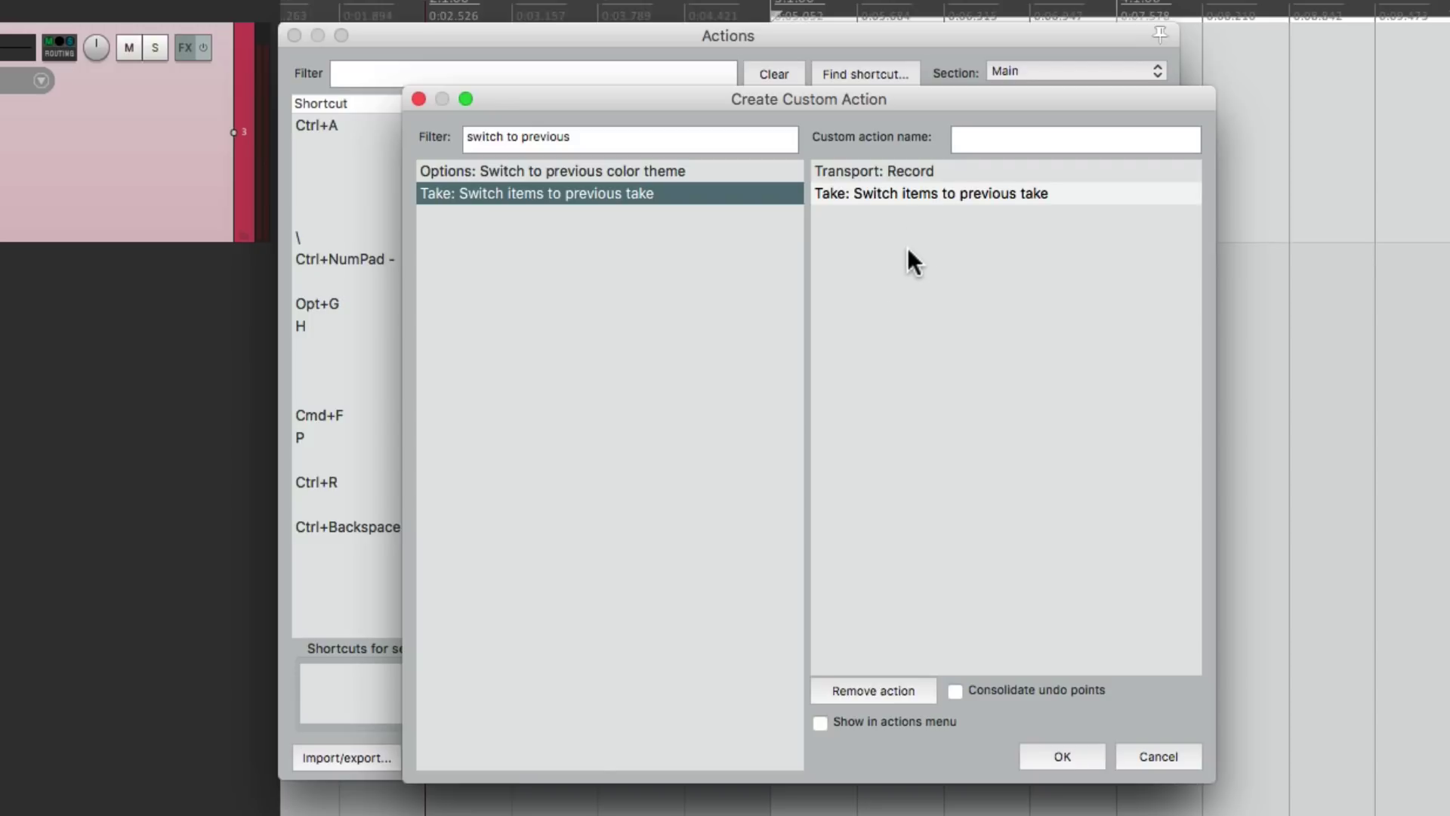
left_click(945, 171)
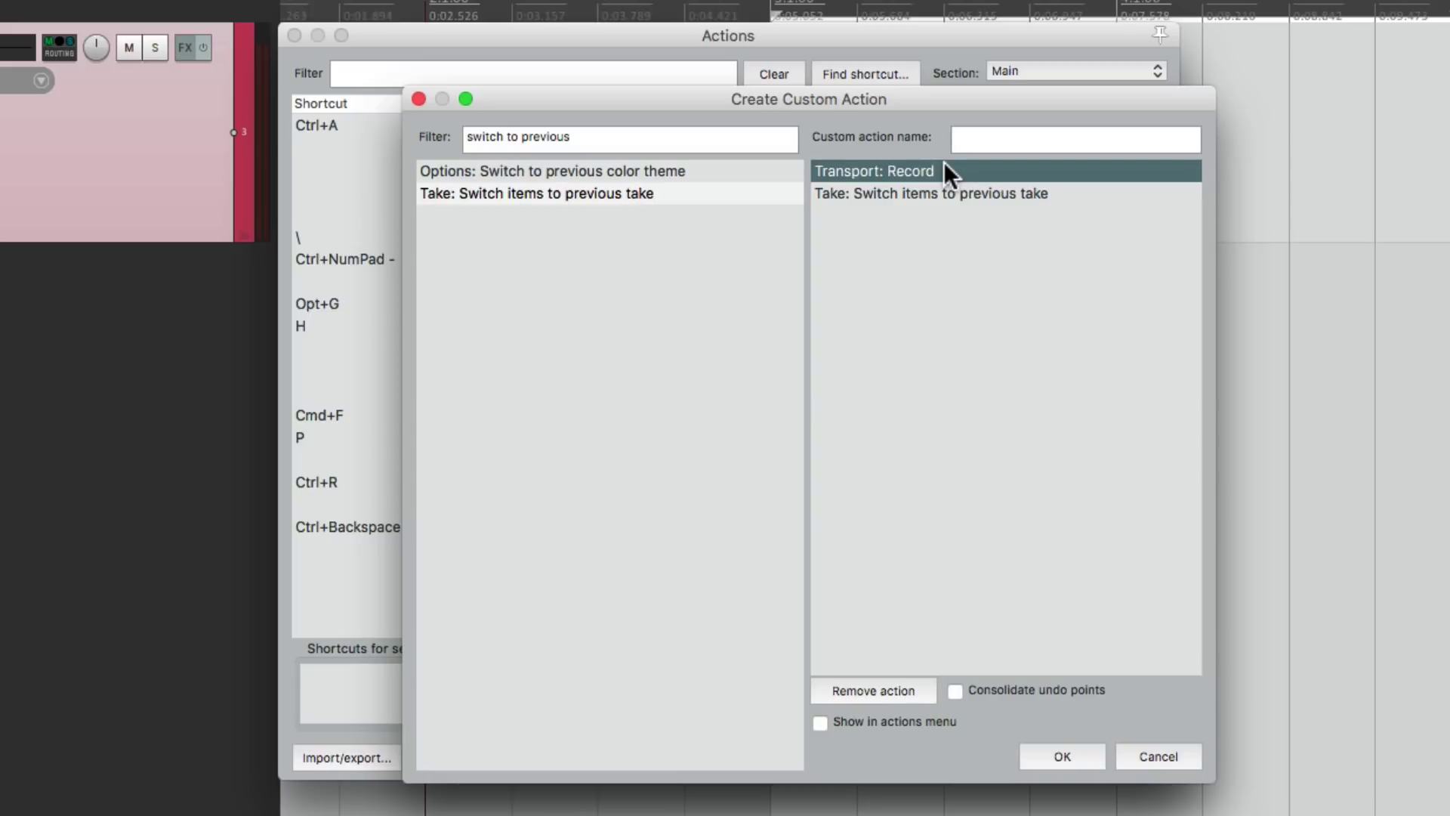
Append "Take: Crop to active take in items" and "Track: Duplicate tracks" to the custom action, in that order
triple_click(650, 139)
type("crop to active")
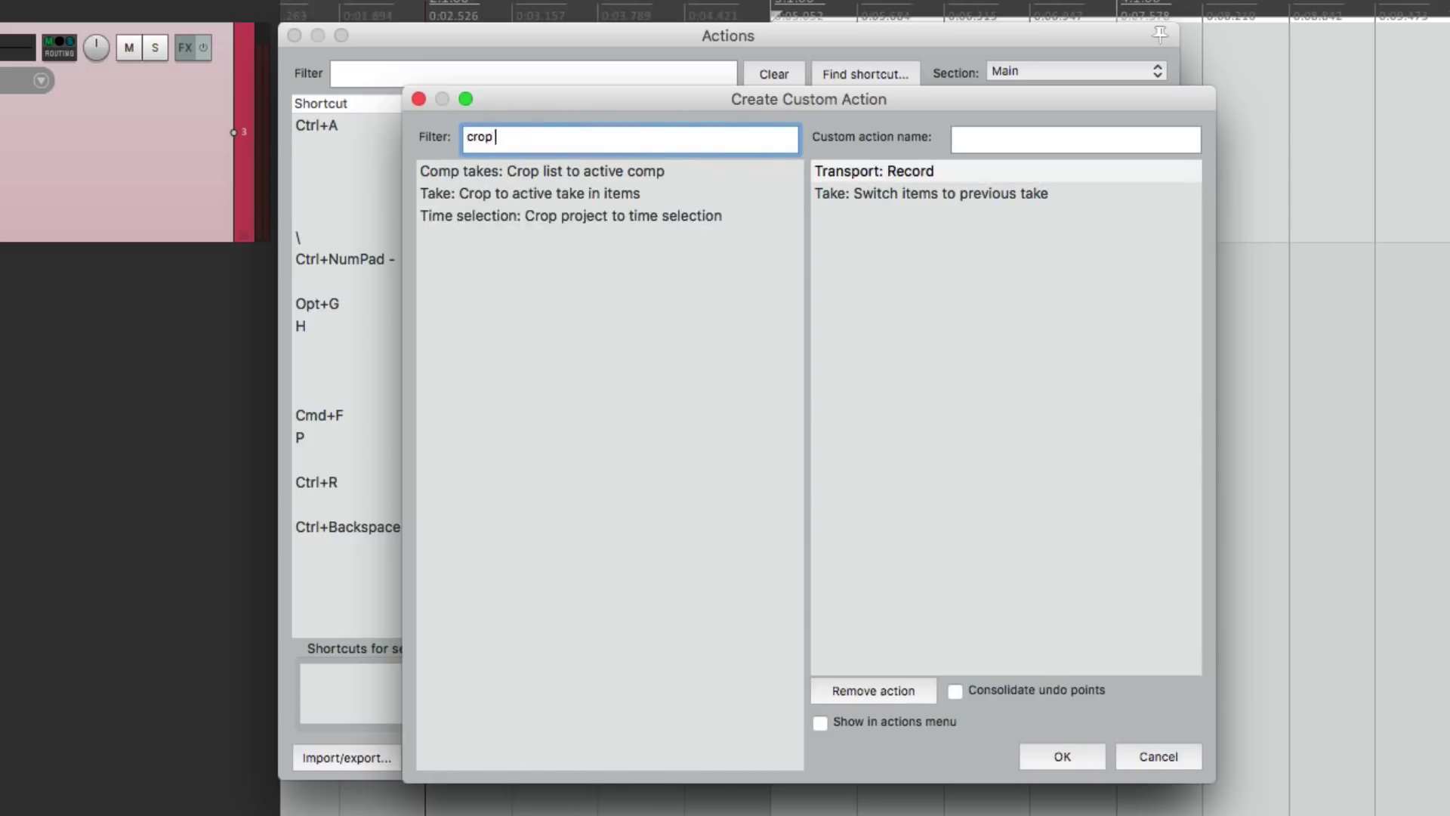
left_click(521, 194)
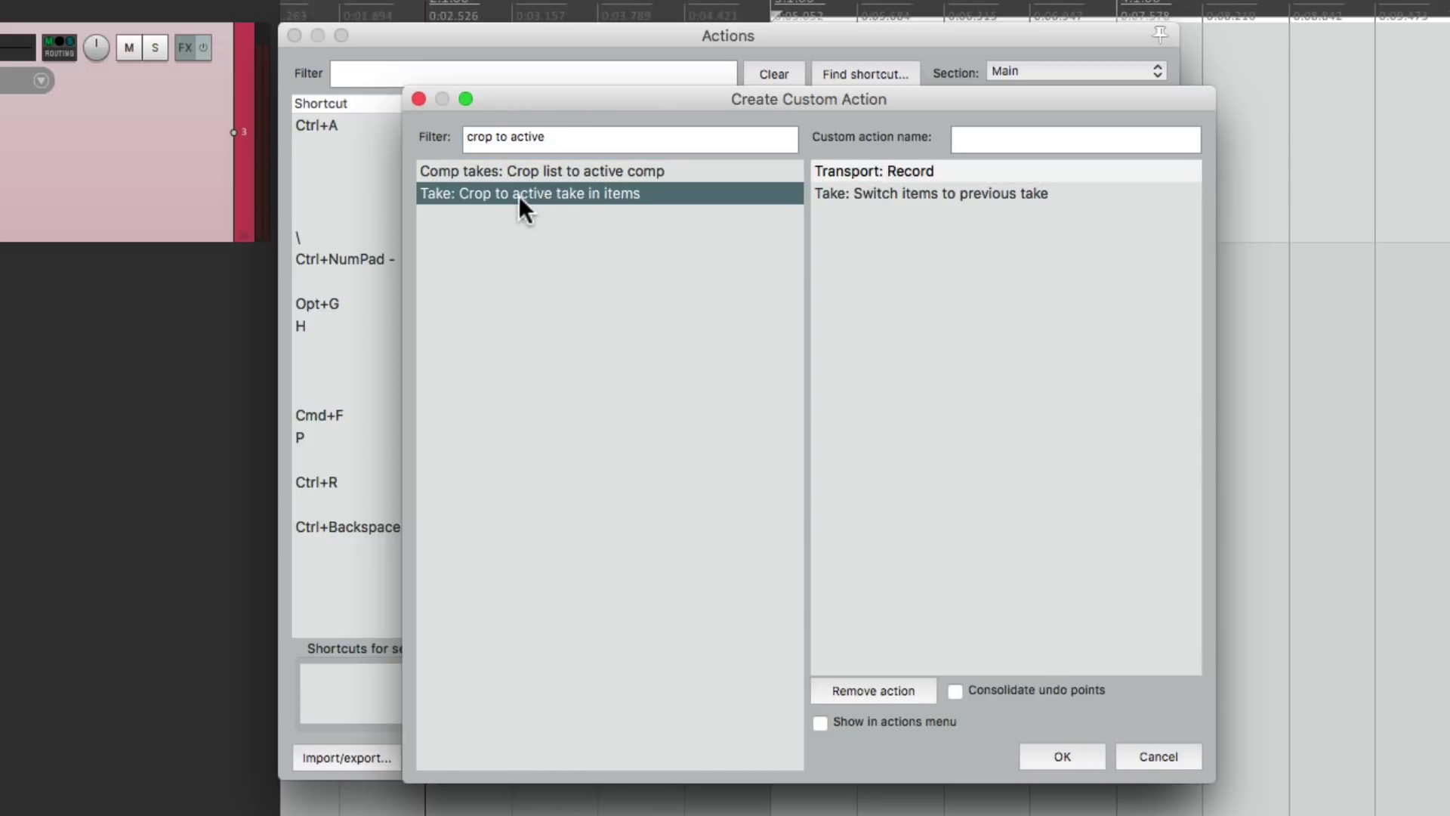
left_click_drag(821, 220, 881, 285)
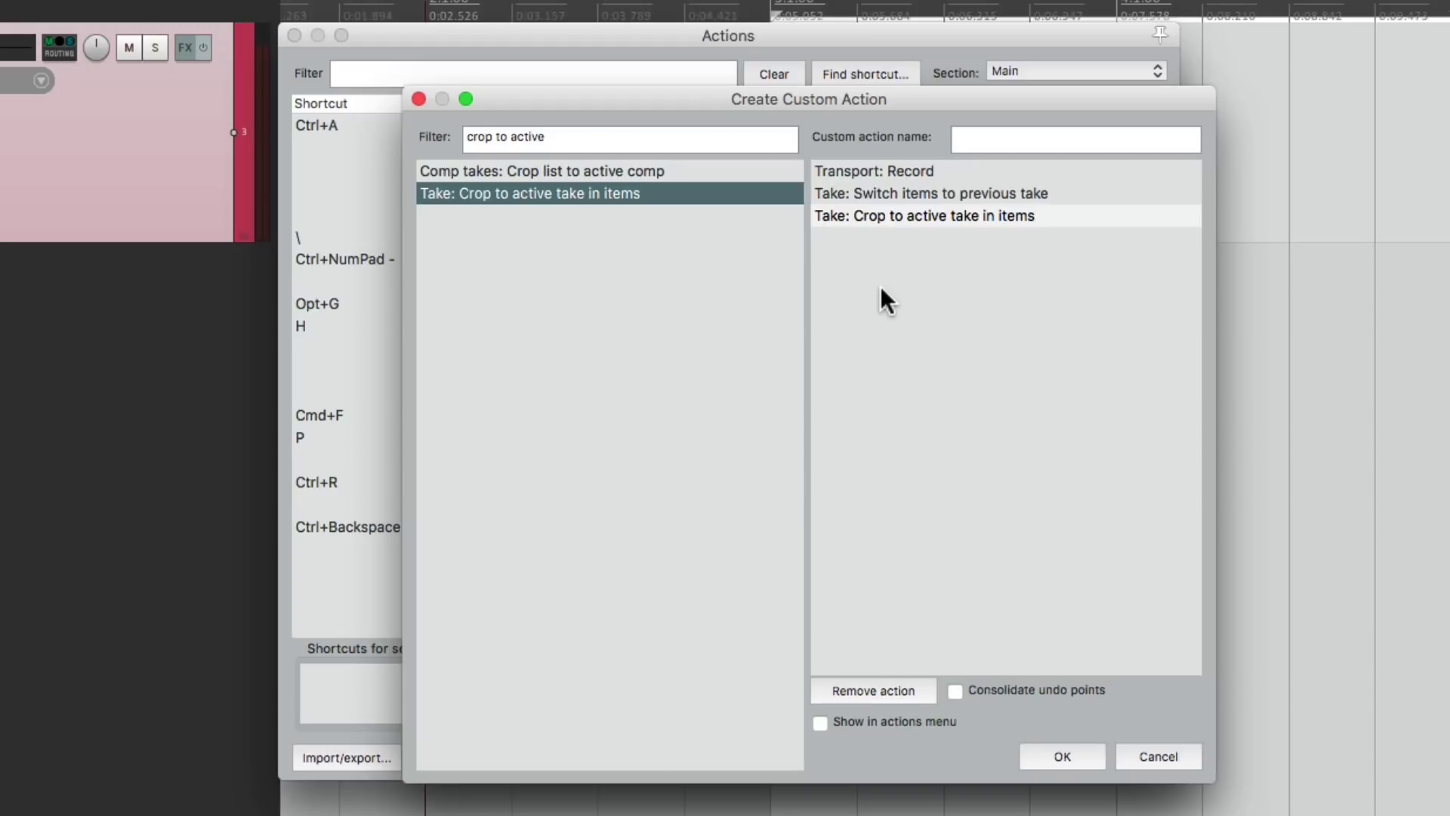
triple_click(687, 139)
type("duplicate tracks")
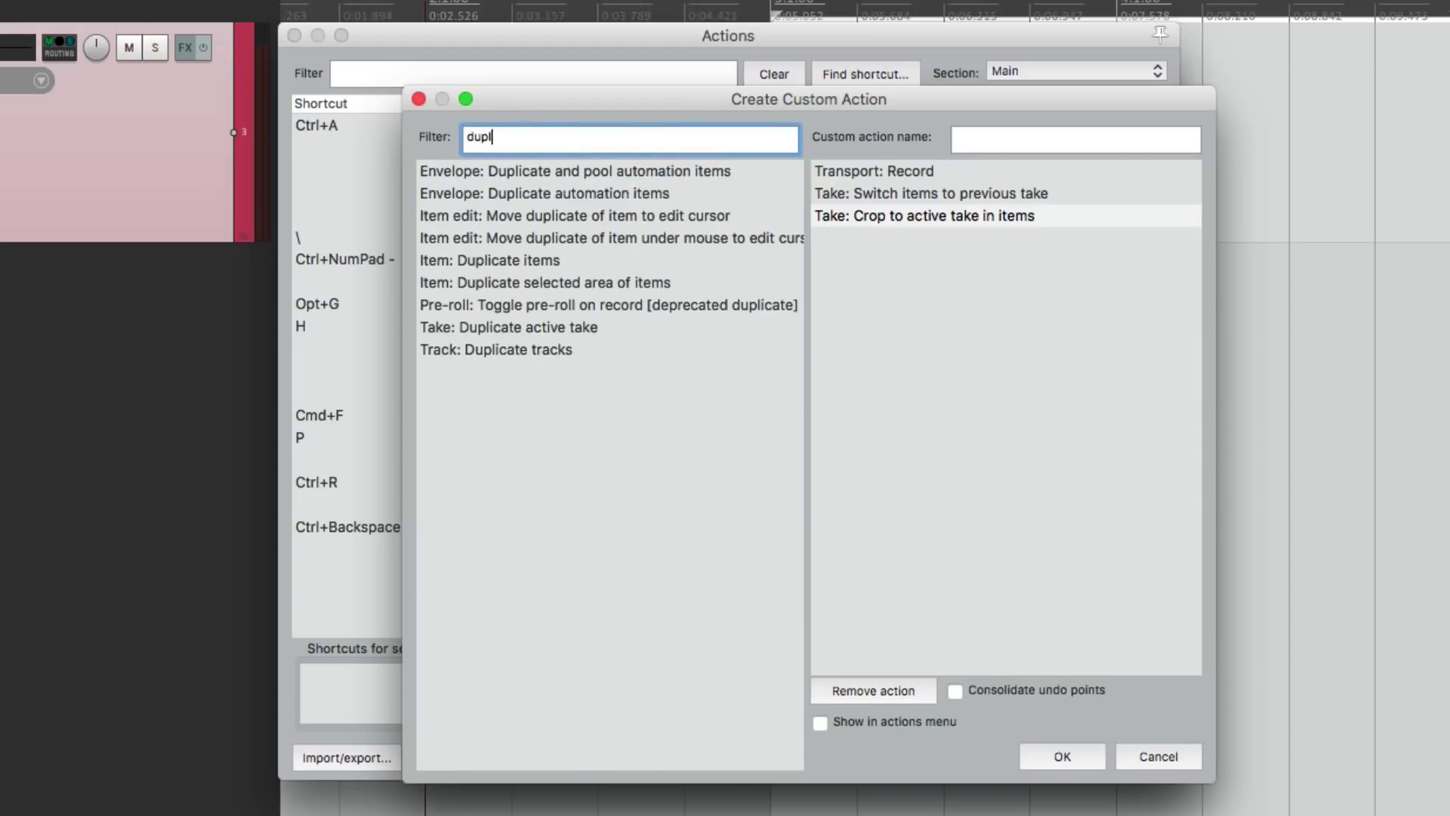
left_click(601, 169)
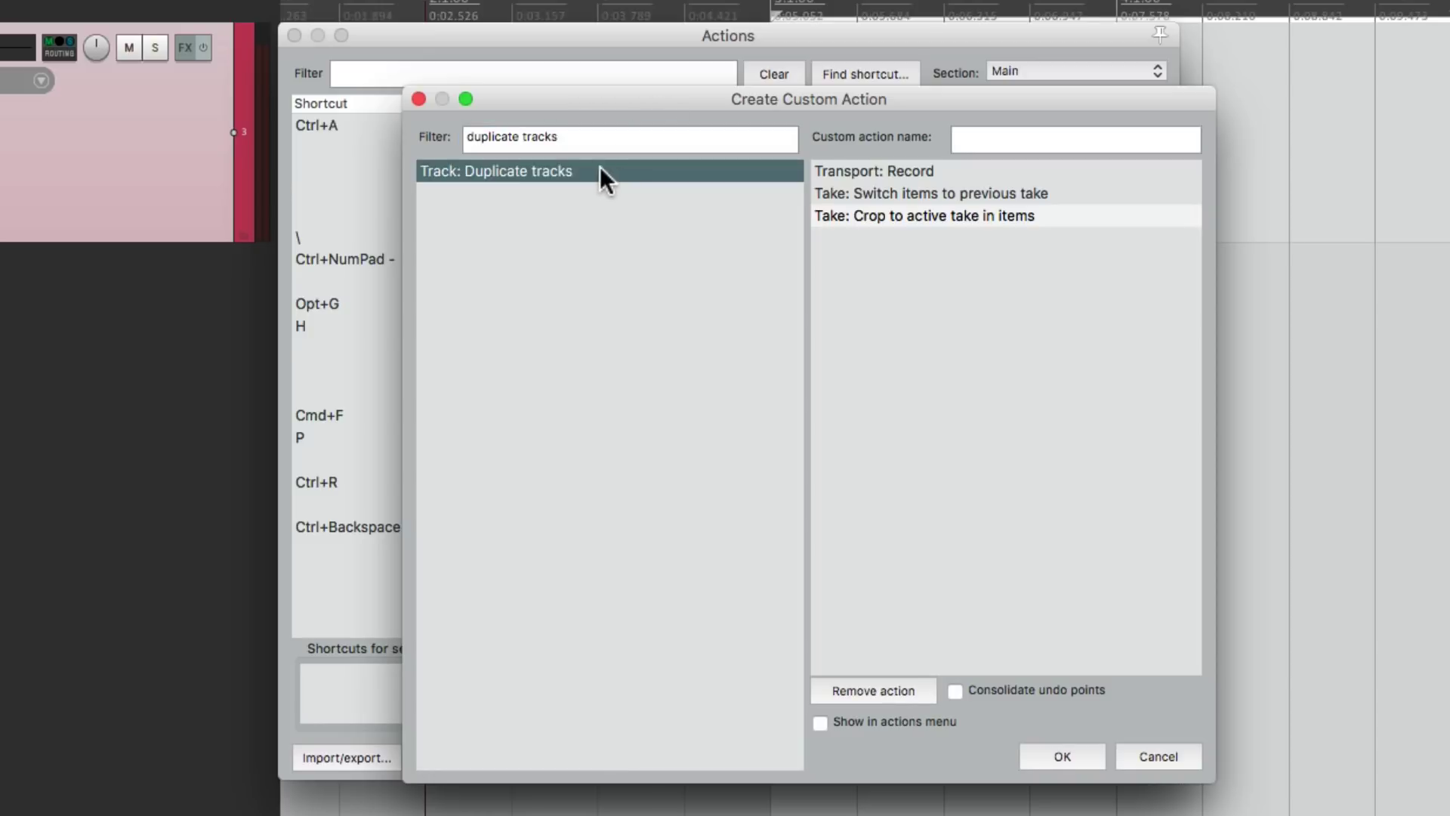
left_click_drag(541, 171, 931, 249)
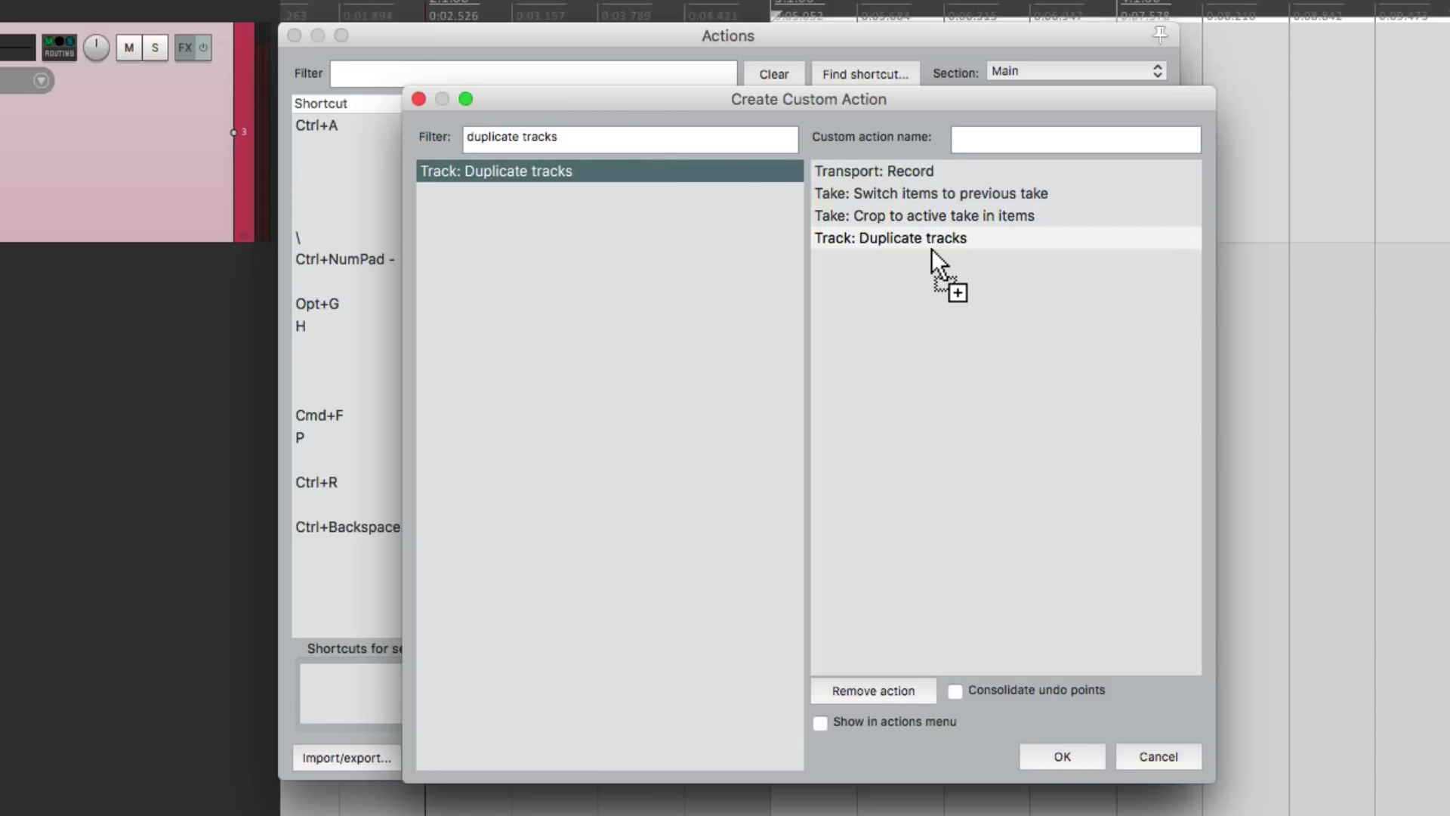
Append "Item: Select all items in track" and "Item: Remove items" to the end of the custom action
triple_click(610, 144)
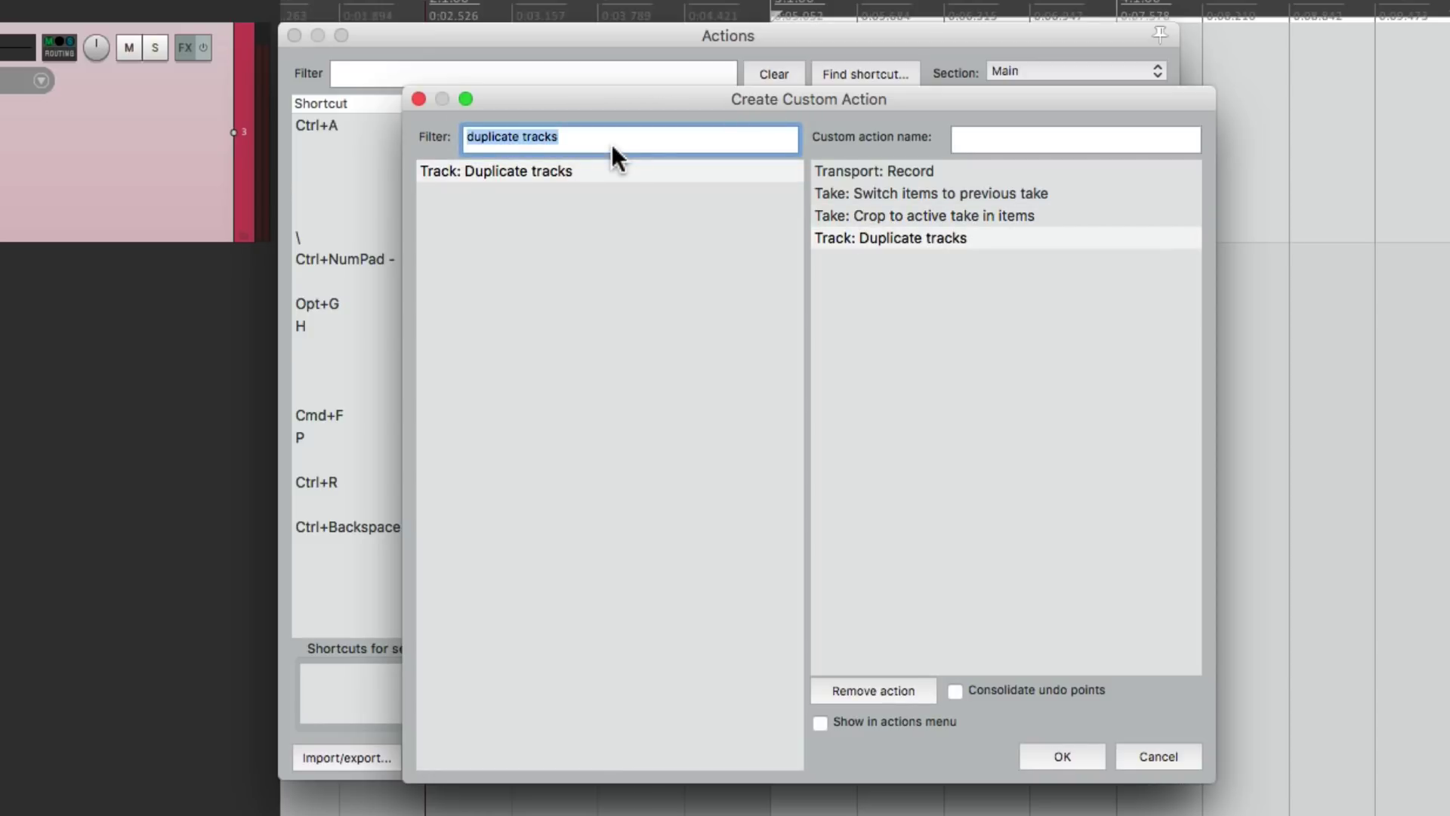
type("select all items track")
left_click(531, 172)
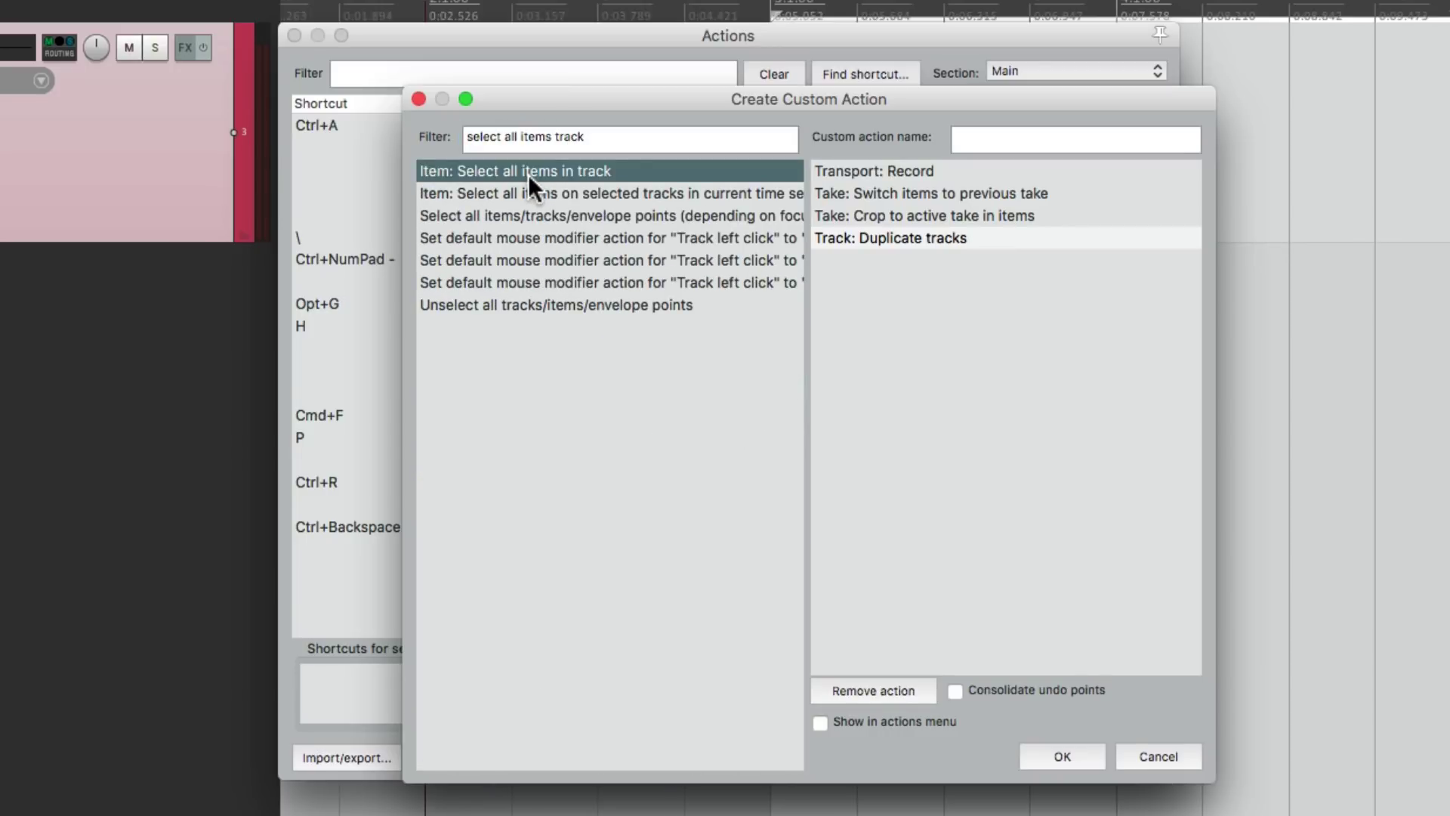
left_click_drag(528, 174, 899, 317)
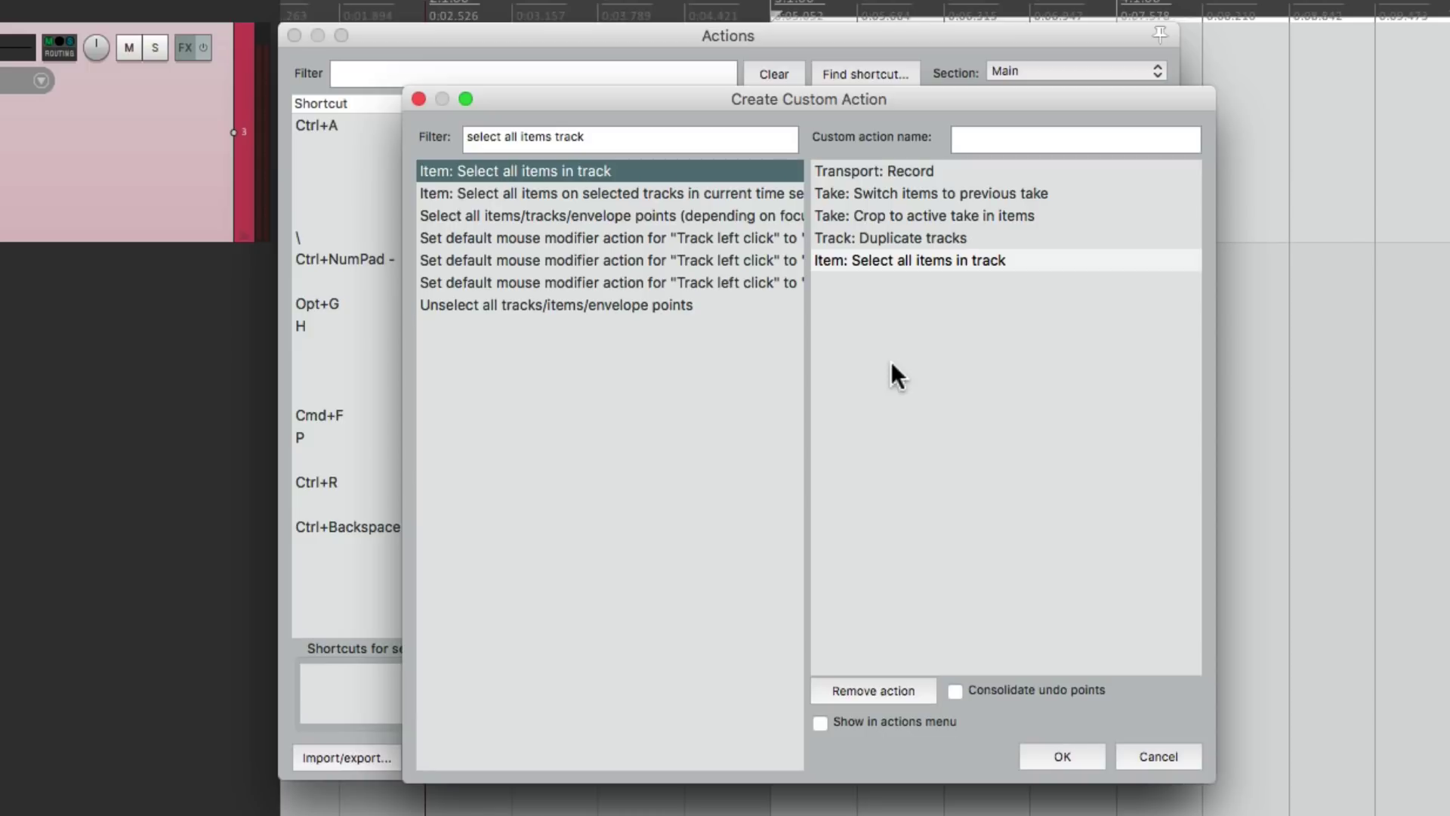
left_click(618, 144)
type("remove items")
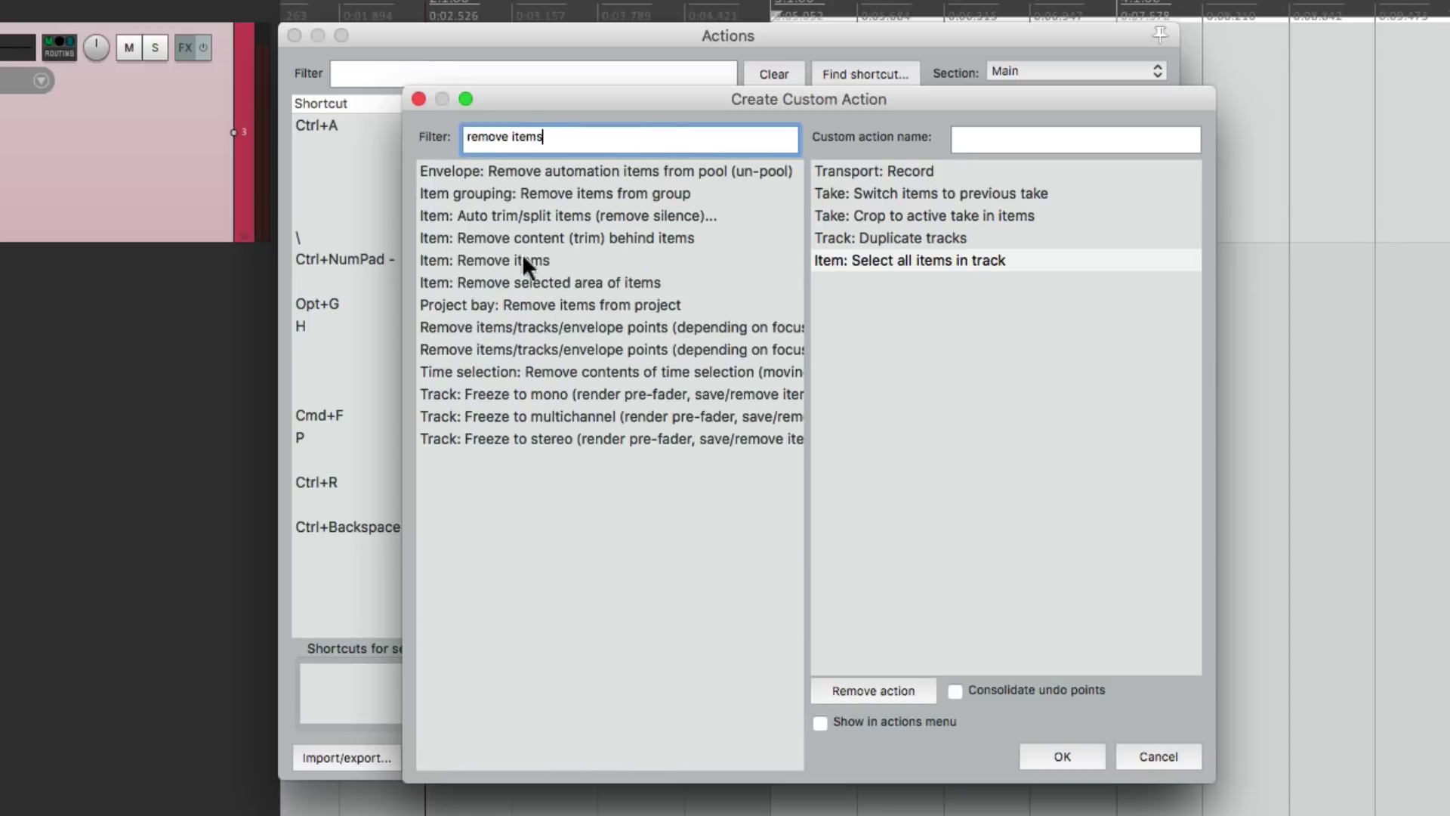
left_click(523, 256)
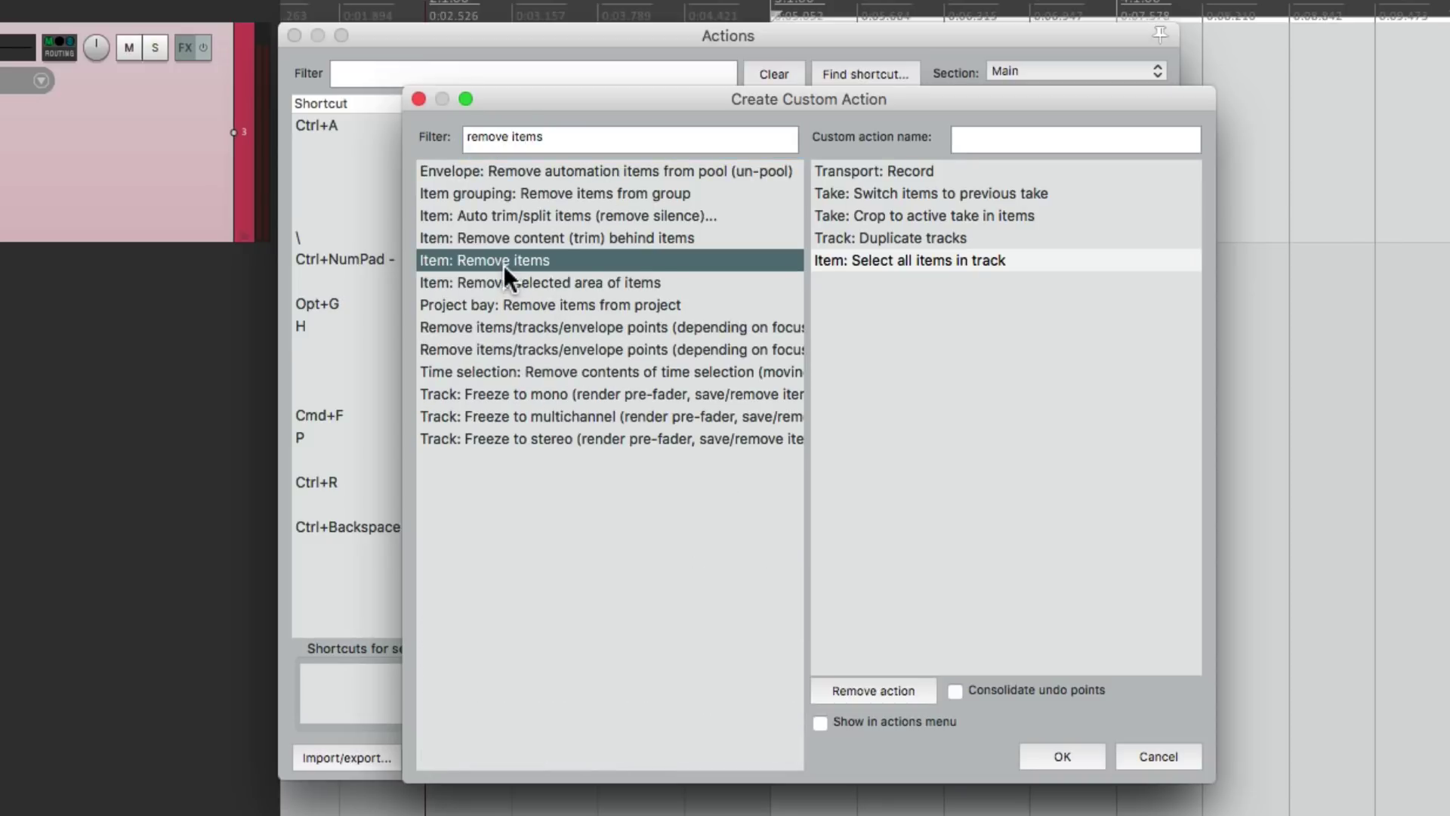
left_click_drag(805, 278, 878, 411)
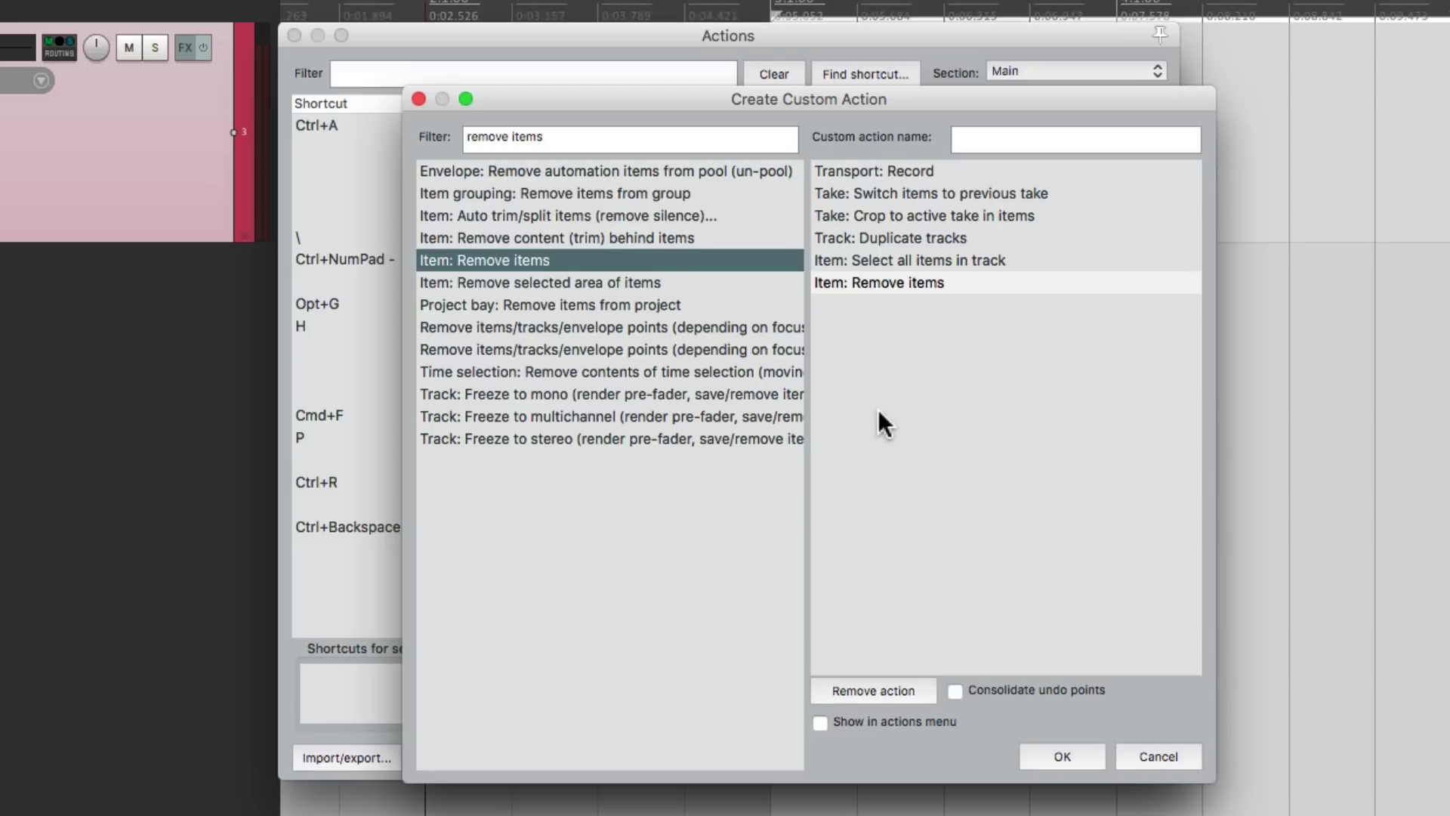
Append a second "Transport: Record" to the end of the custom action, after "Item: Remove items"
left_click(655, 139)
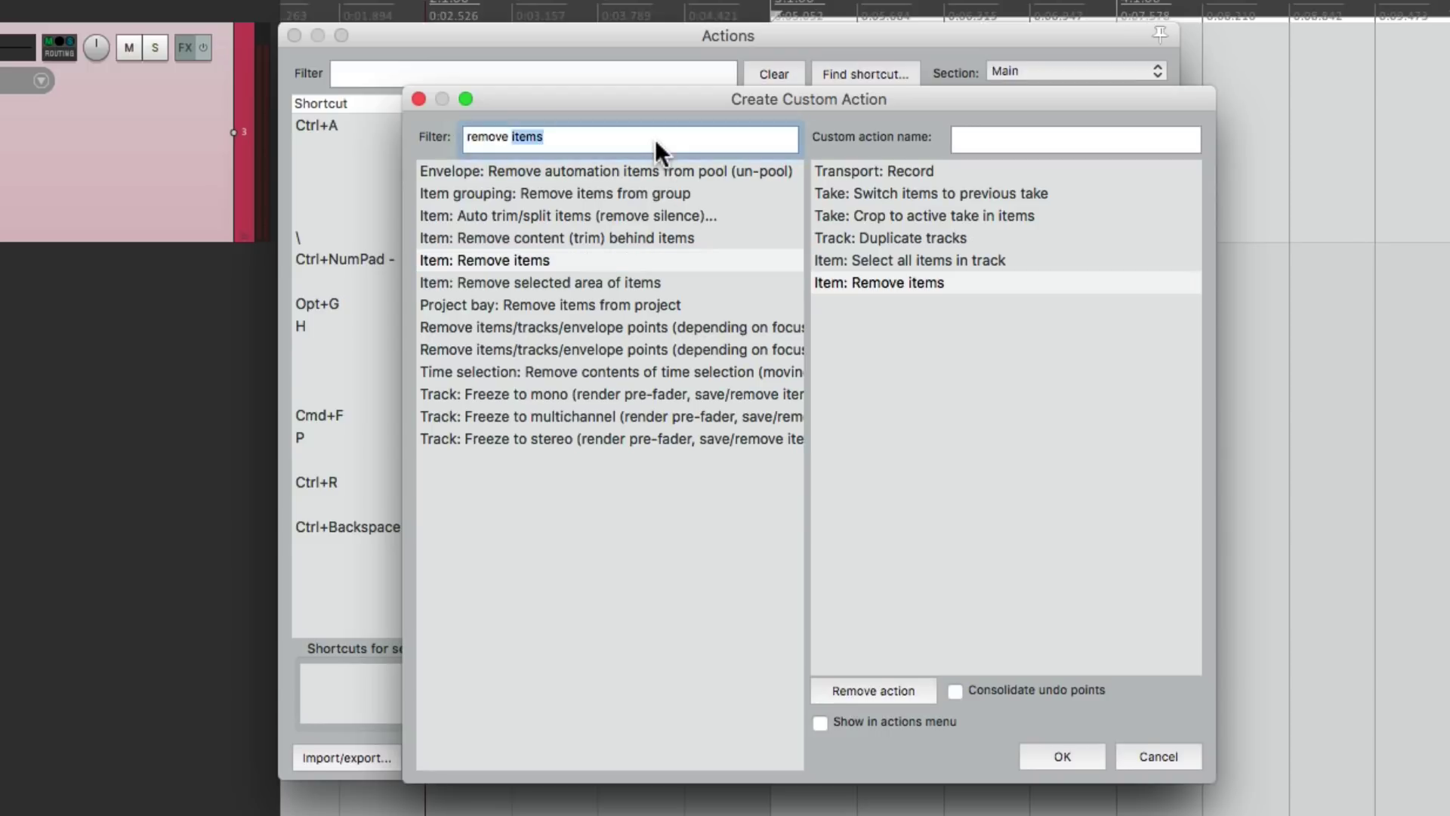
type("transport record")
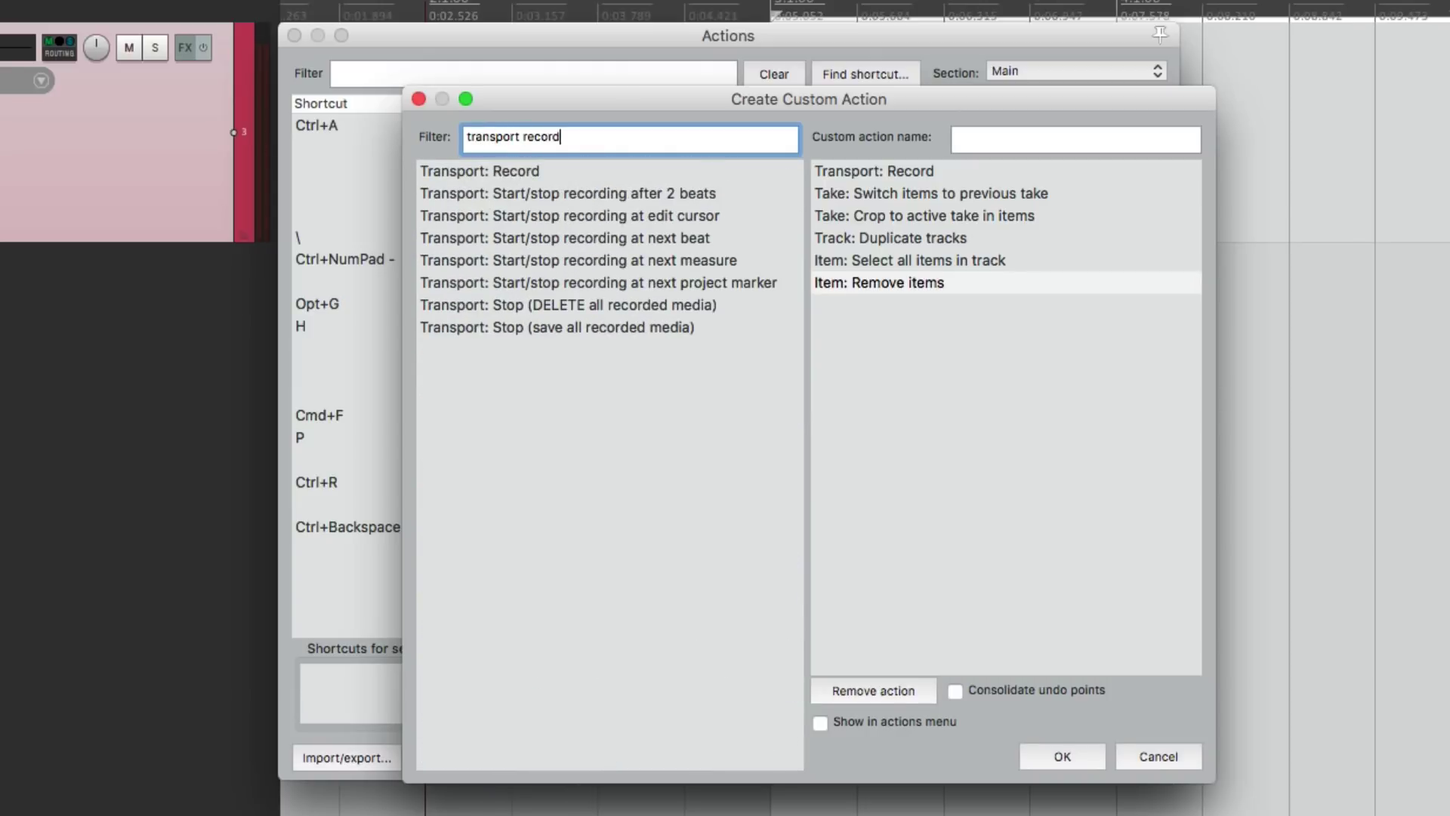
left_click(509, 171)
left_click_drag(509, 170, 899, 342)
left_click(895, 398)
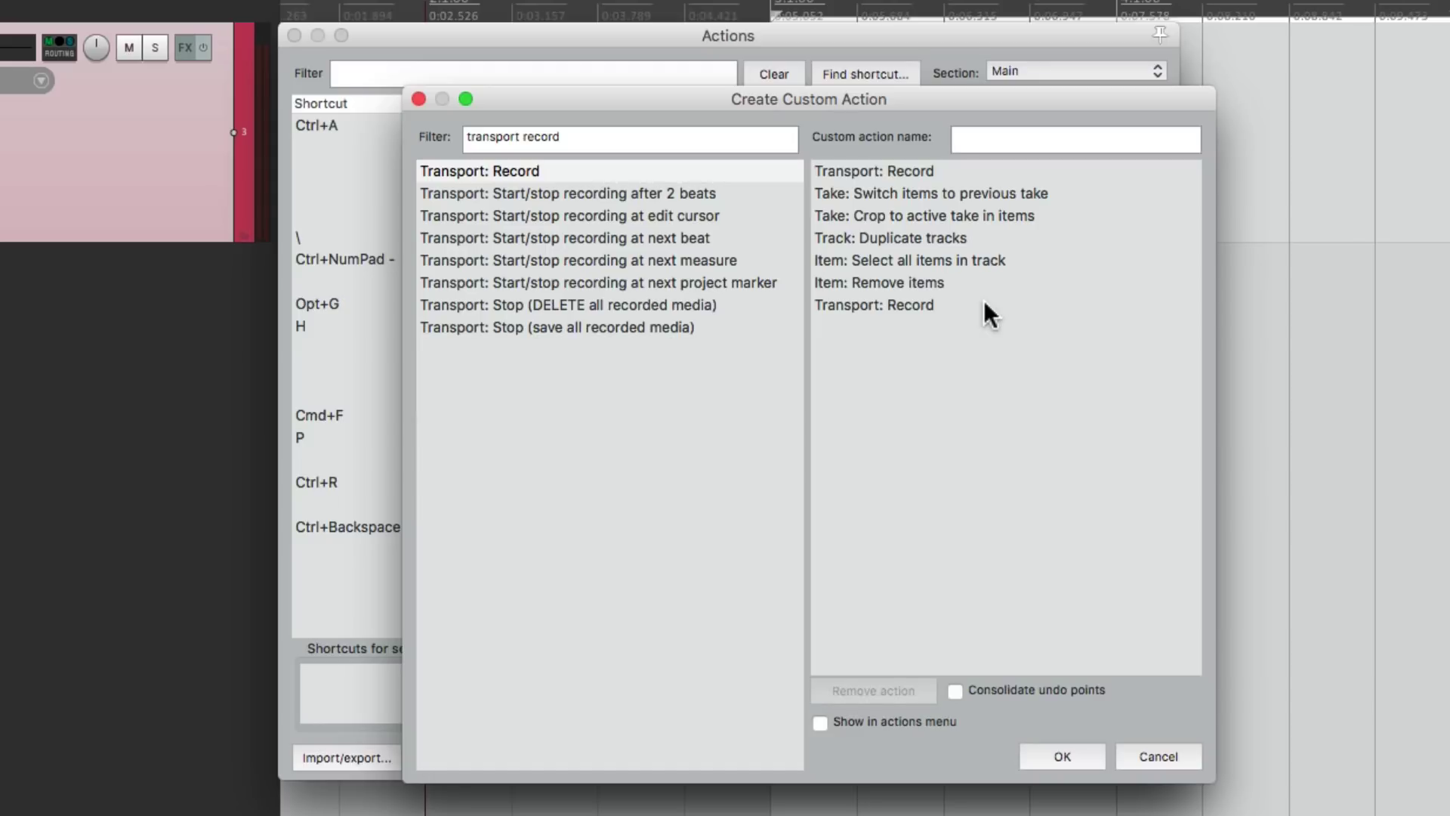
Name the custom action "Multi-track Looper" and save it to the action list
left_click(1017, 139)
type("Multi-track")
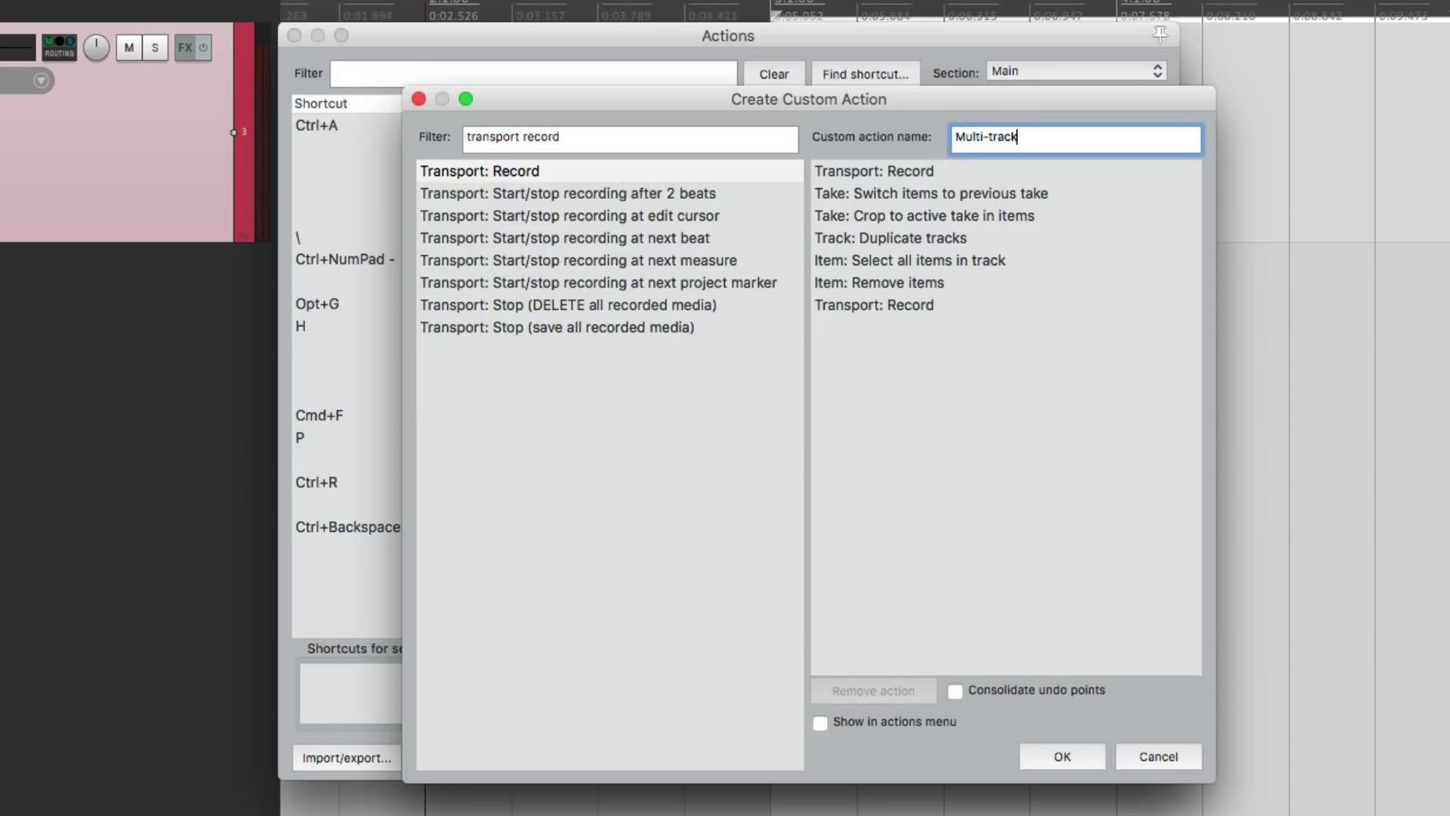
type(" Looper")
left_click(1068, 756)
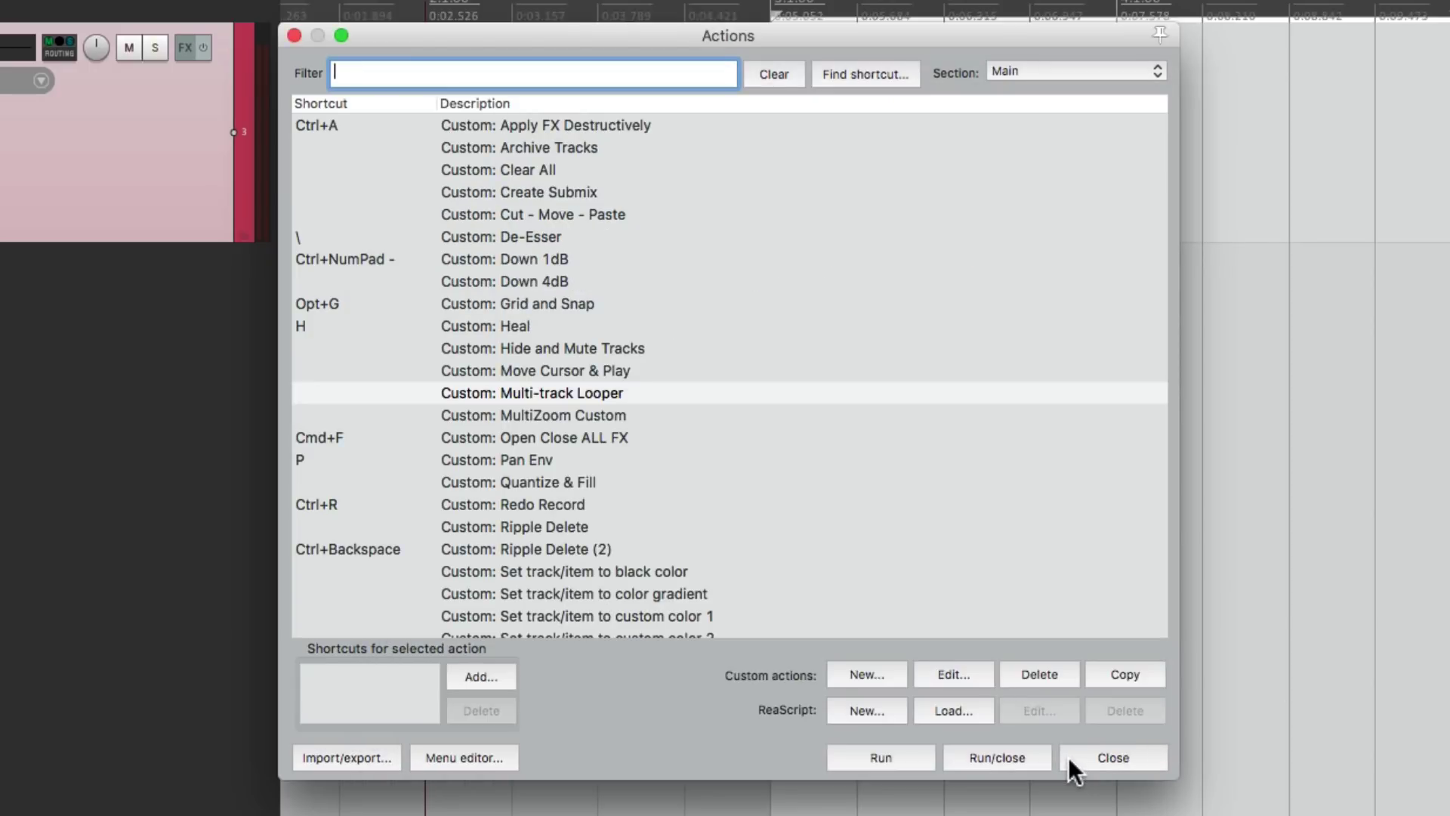
Assign Ctrl+D as the shortcut for the "Multi-track Looper" custom action
left_click(678, 394)
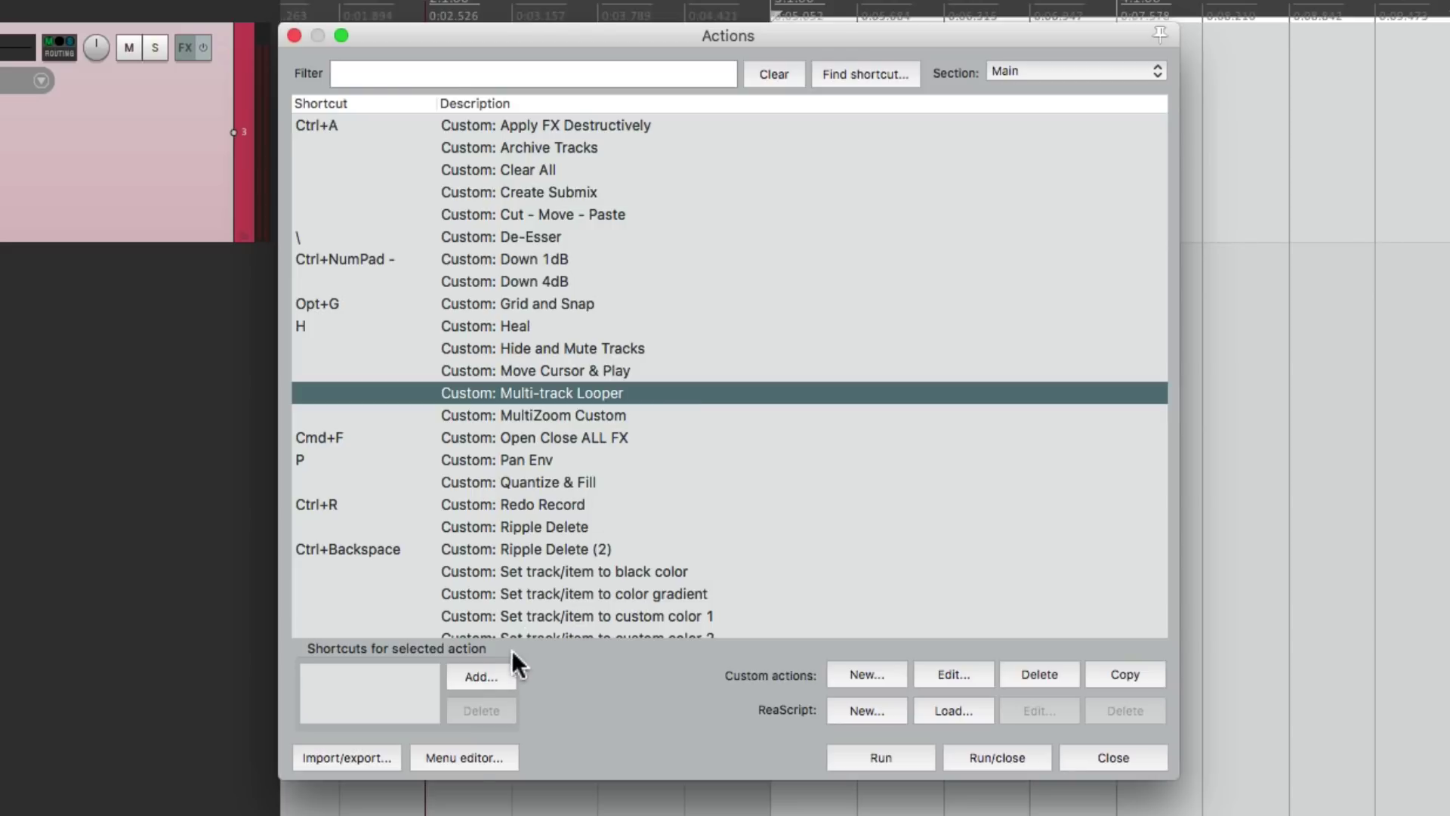
left_click(486, 675)
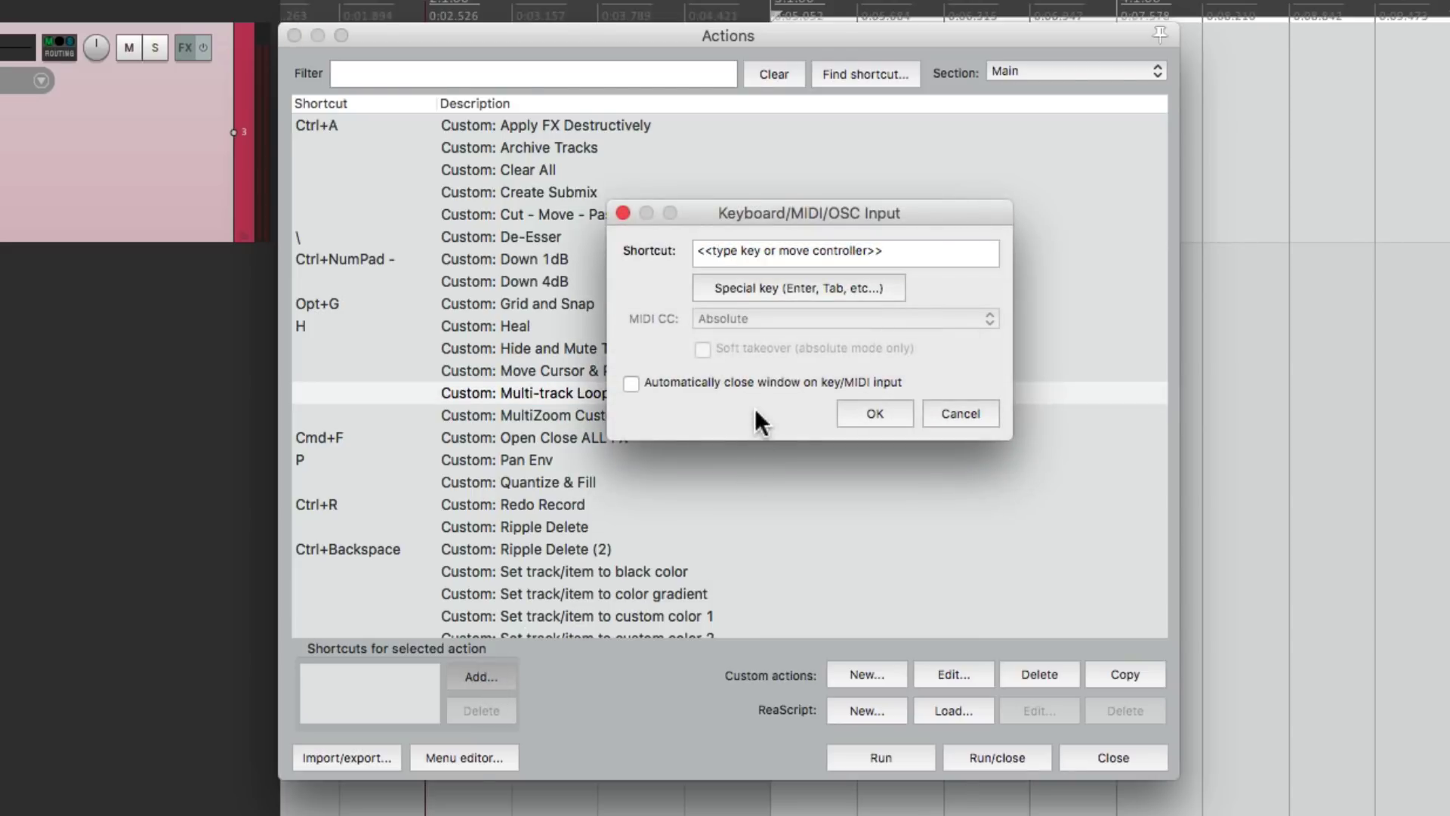
key("ctrl+d")
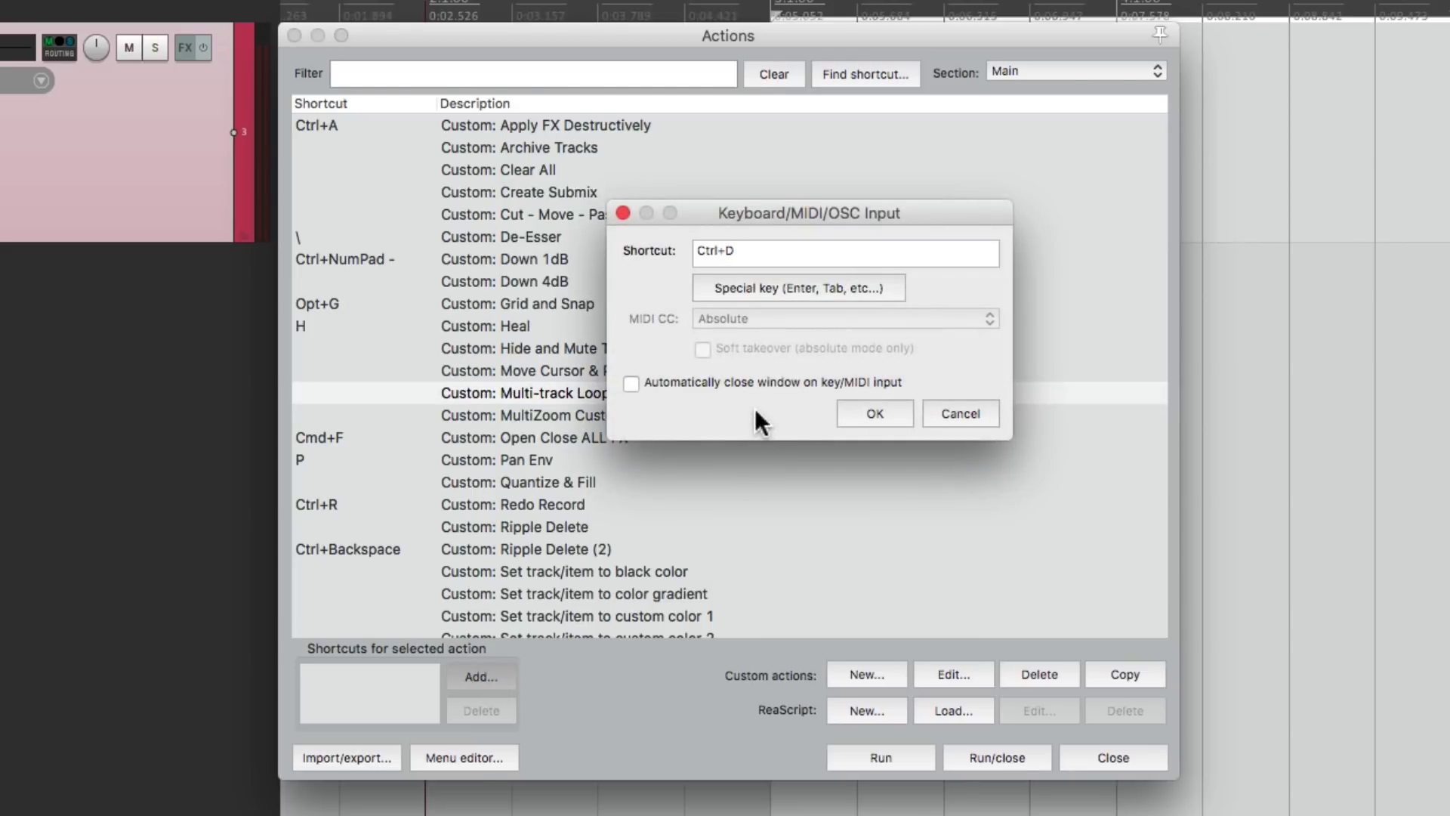
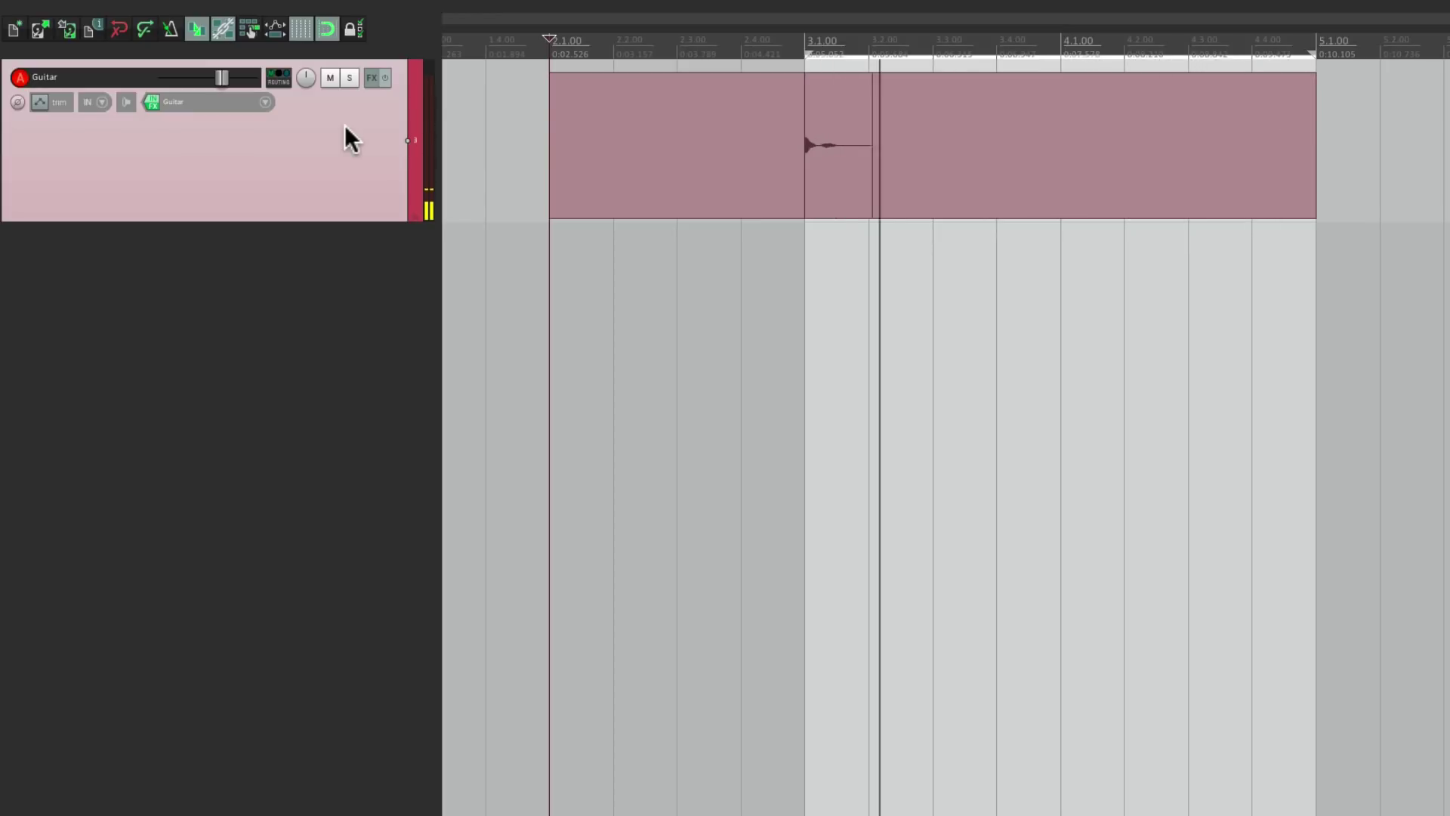
Record five layered guitar loops from 3.1.00 to 5.1.00, running the looper action to move each layer to a new track, and stop the transport
key("space")
key("ctrl+r")
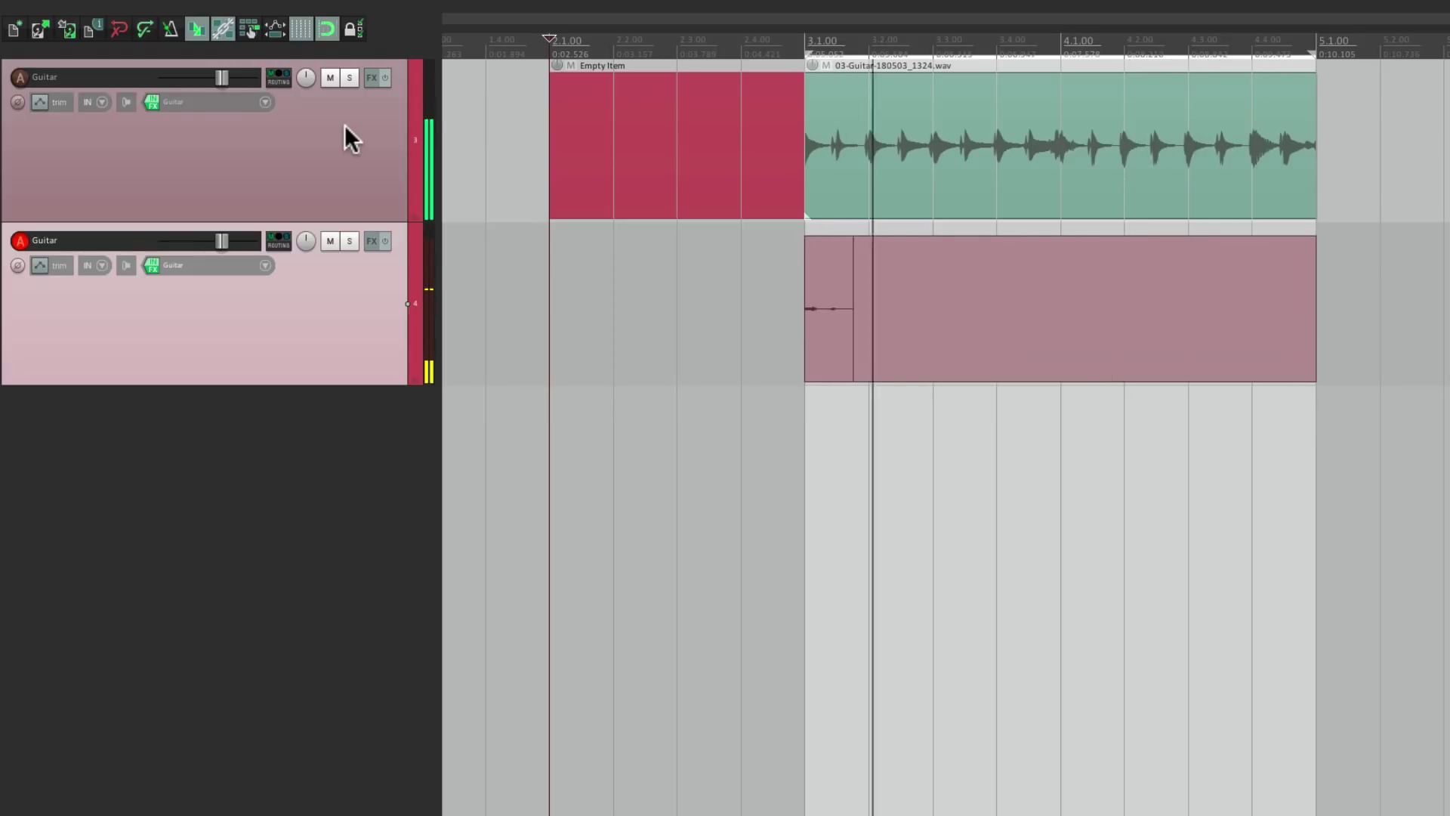
key("ctrl+r")
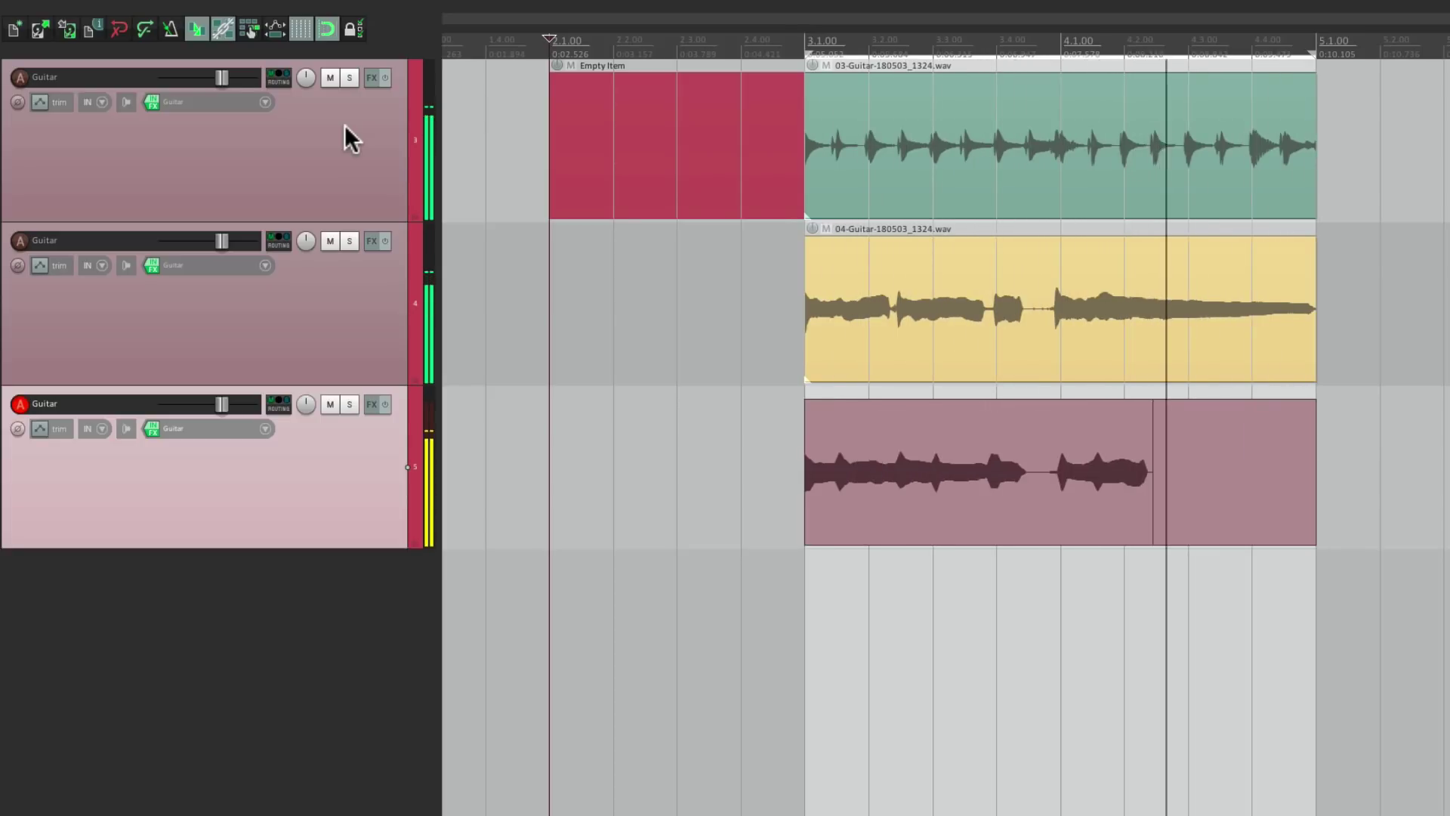
key("space")
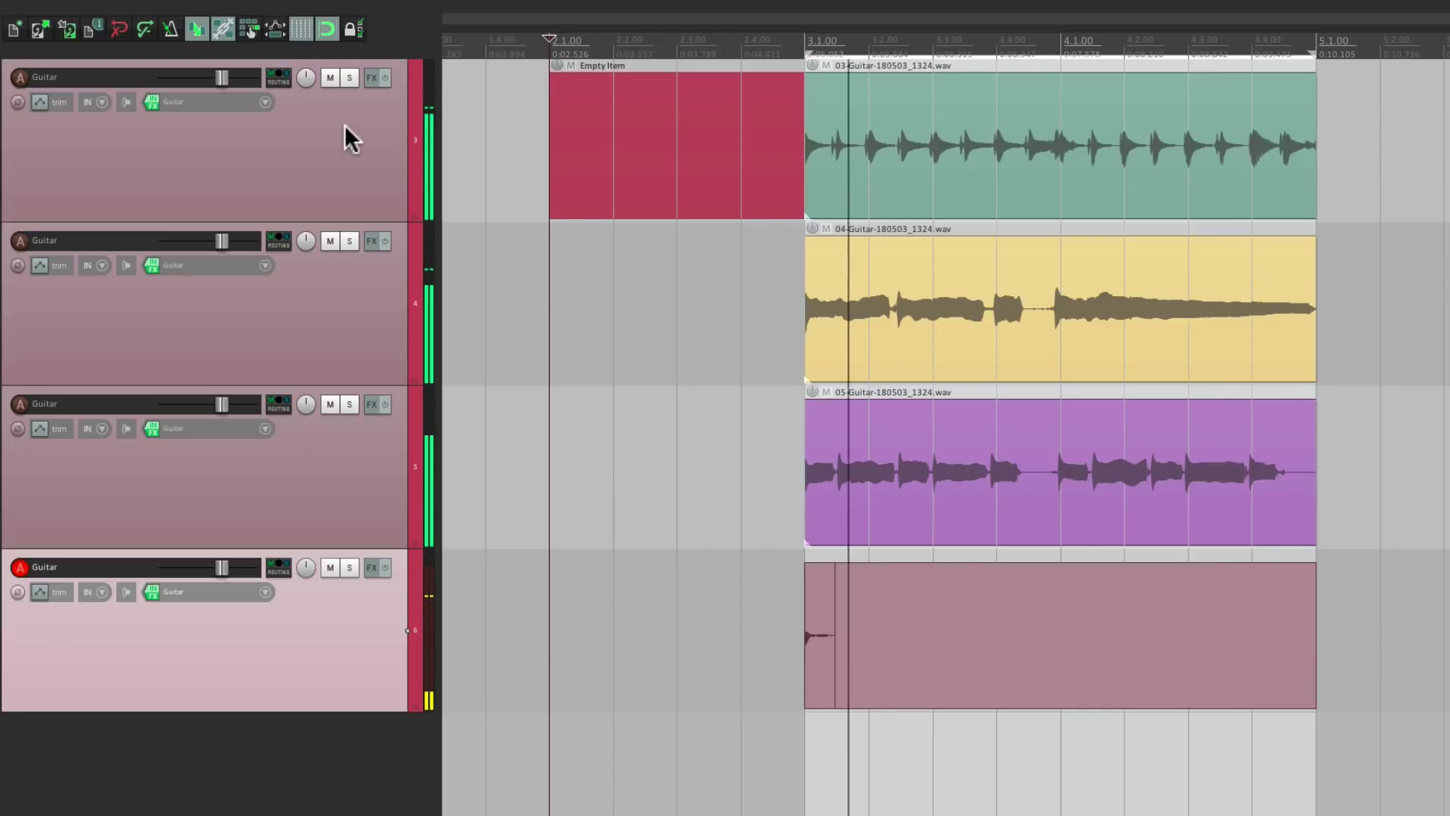
key("space")
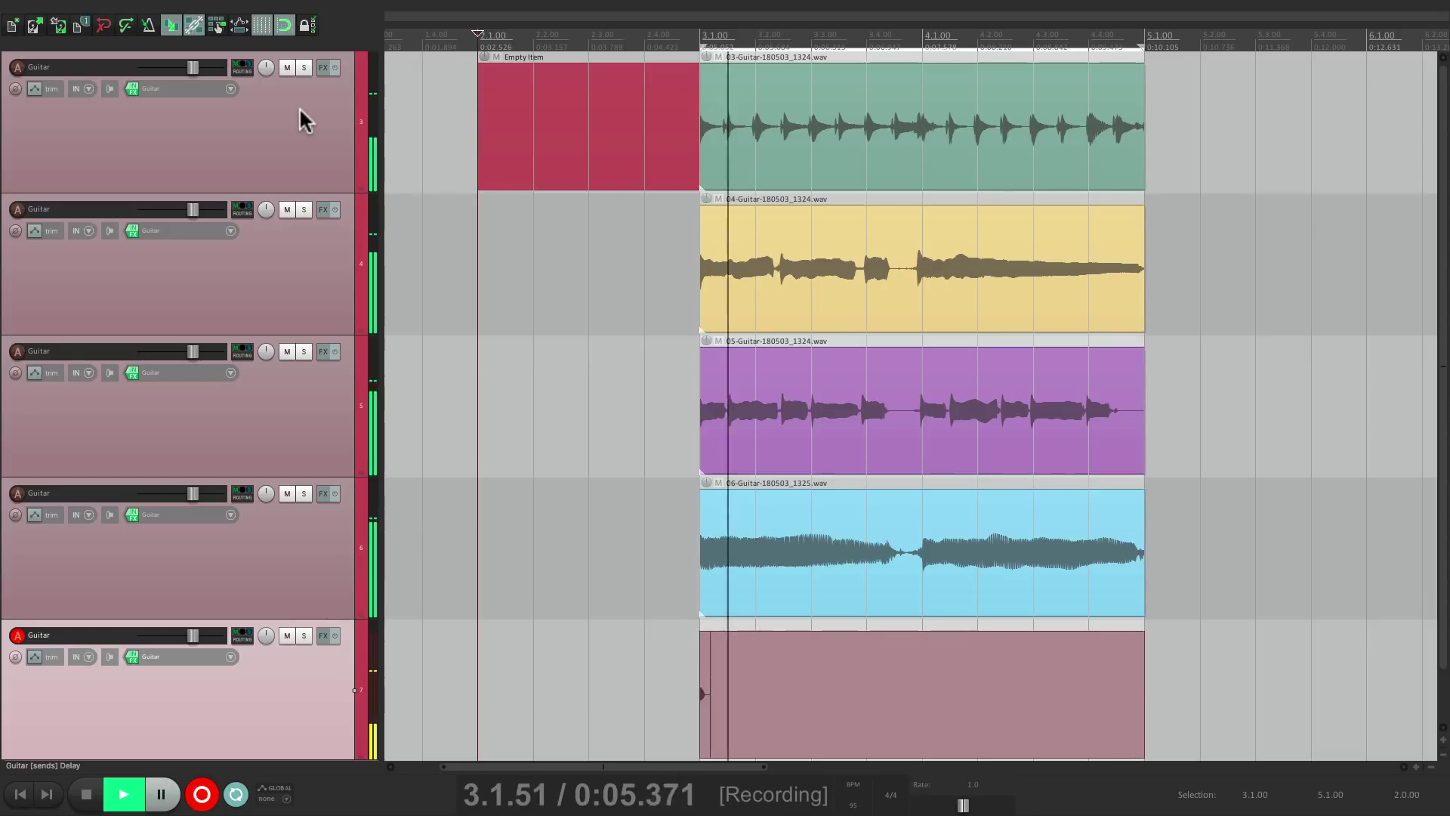
key("ctrl+alt+r")
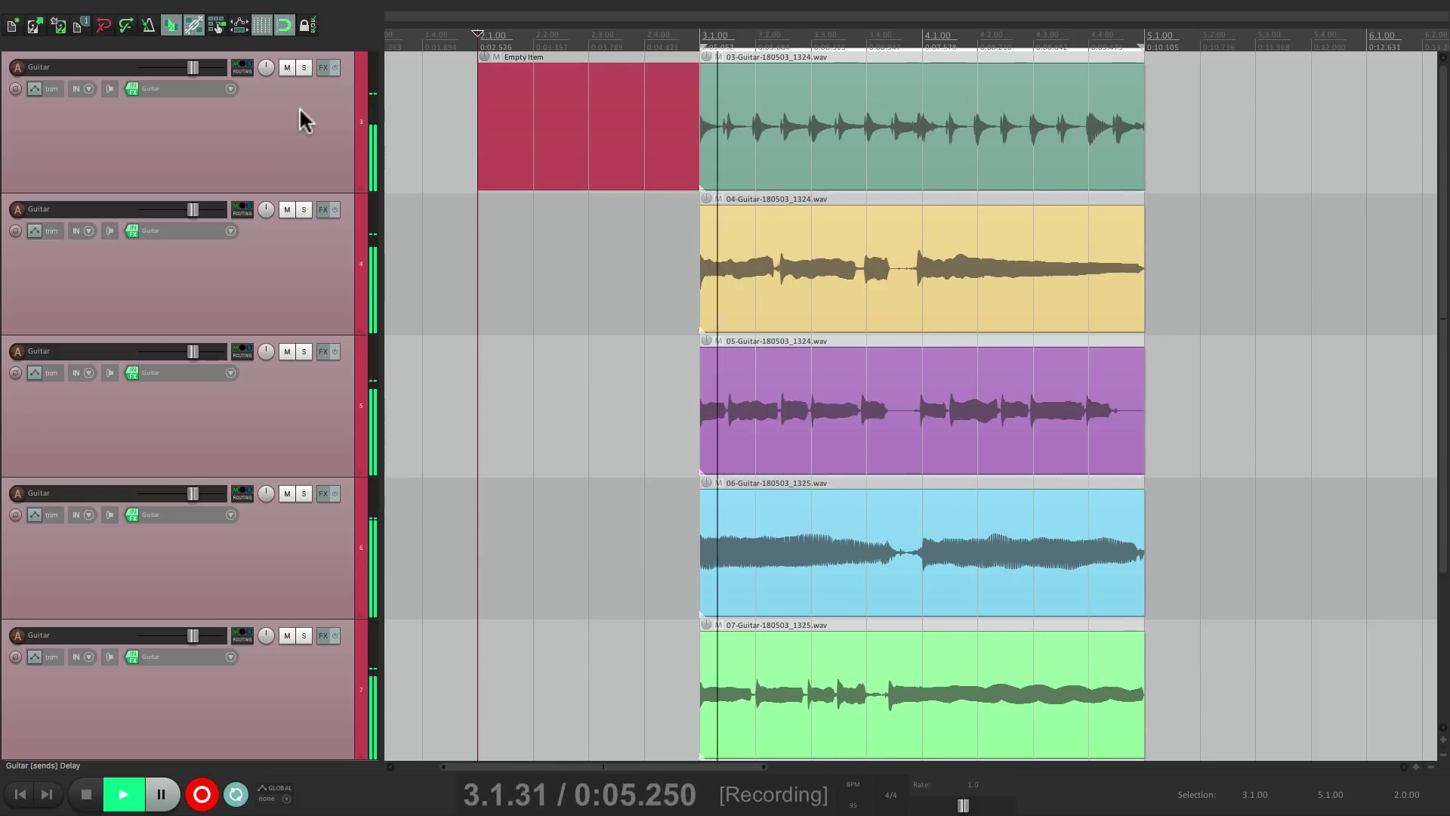
key("space")
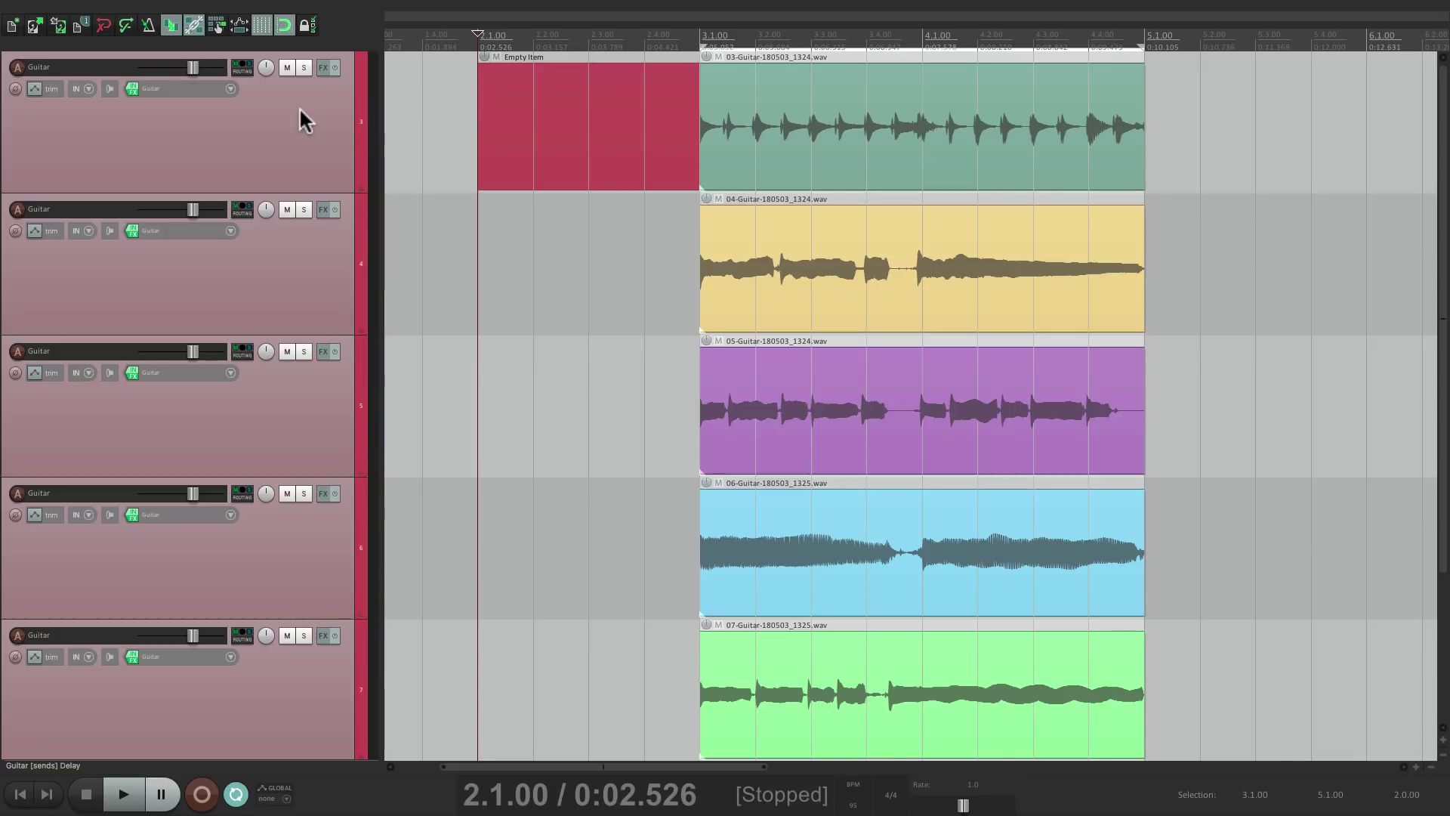